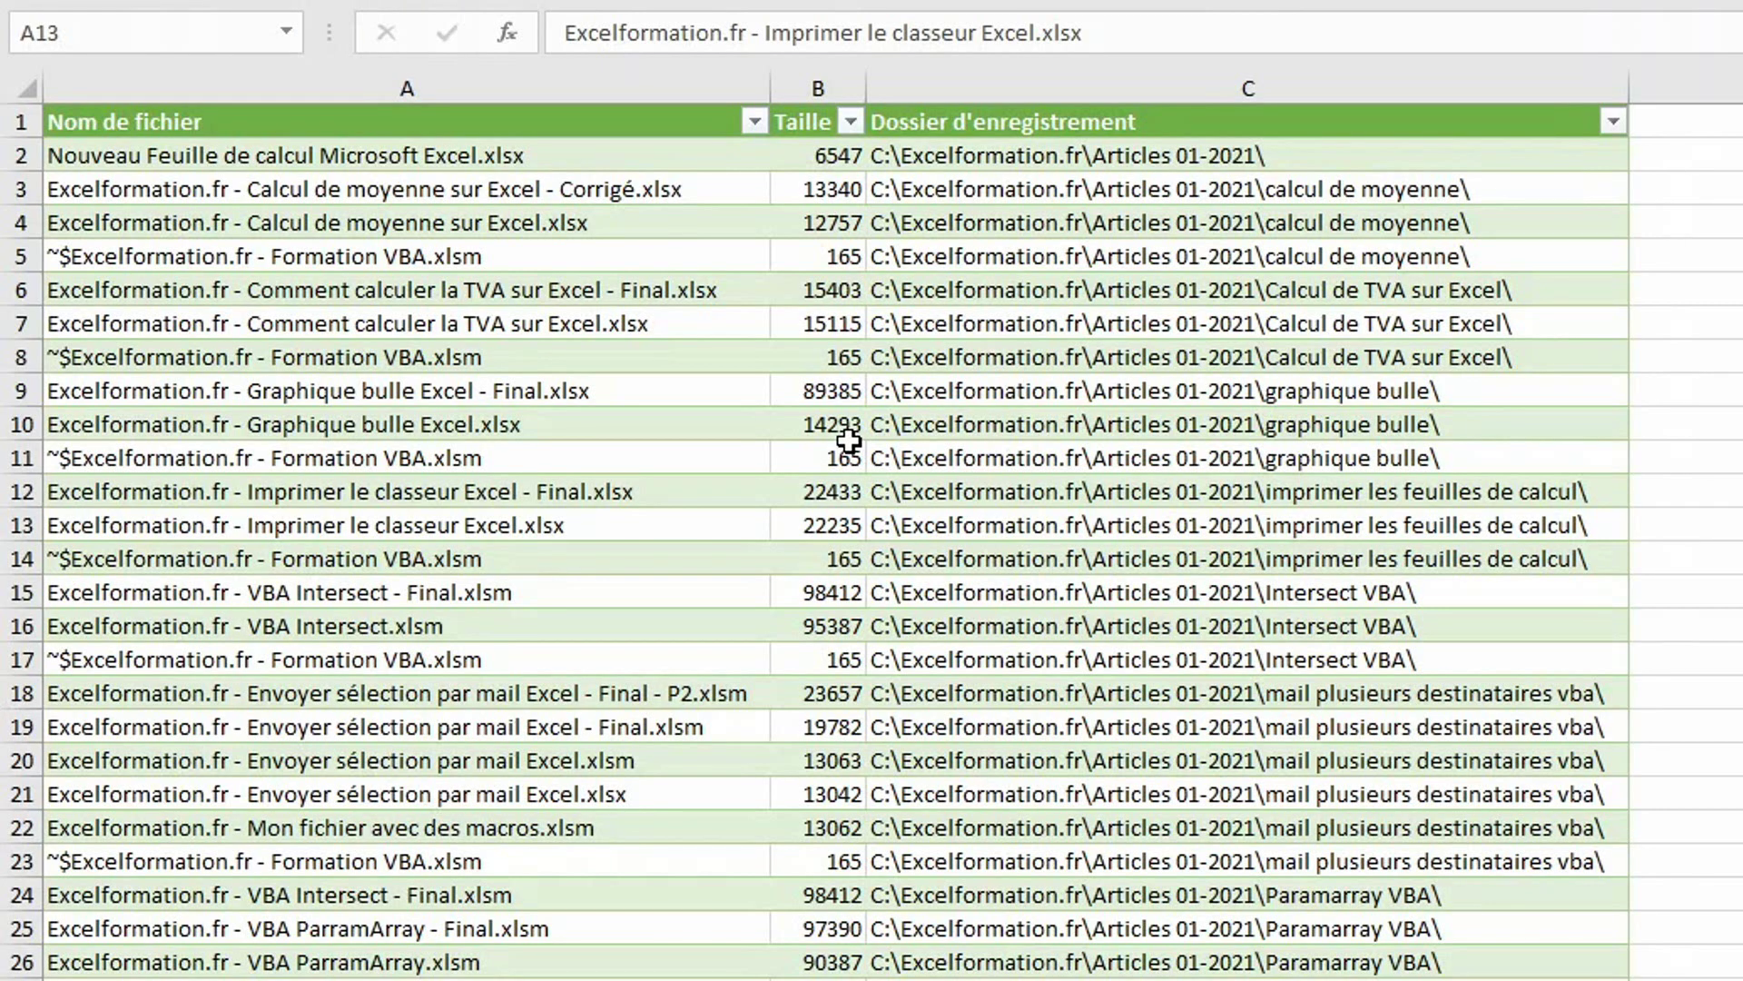
Start inserting a hyperlink in cell A2 that links to an existing file or web page.
{"action": "left_click", "coordinate": [404, 166]}
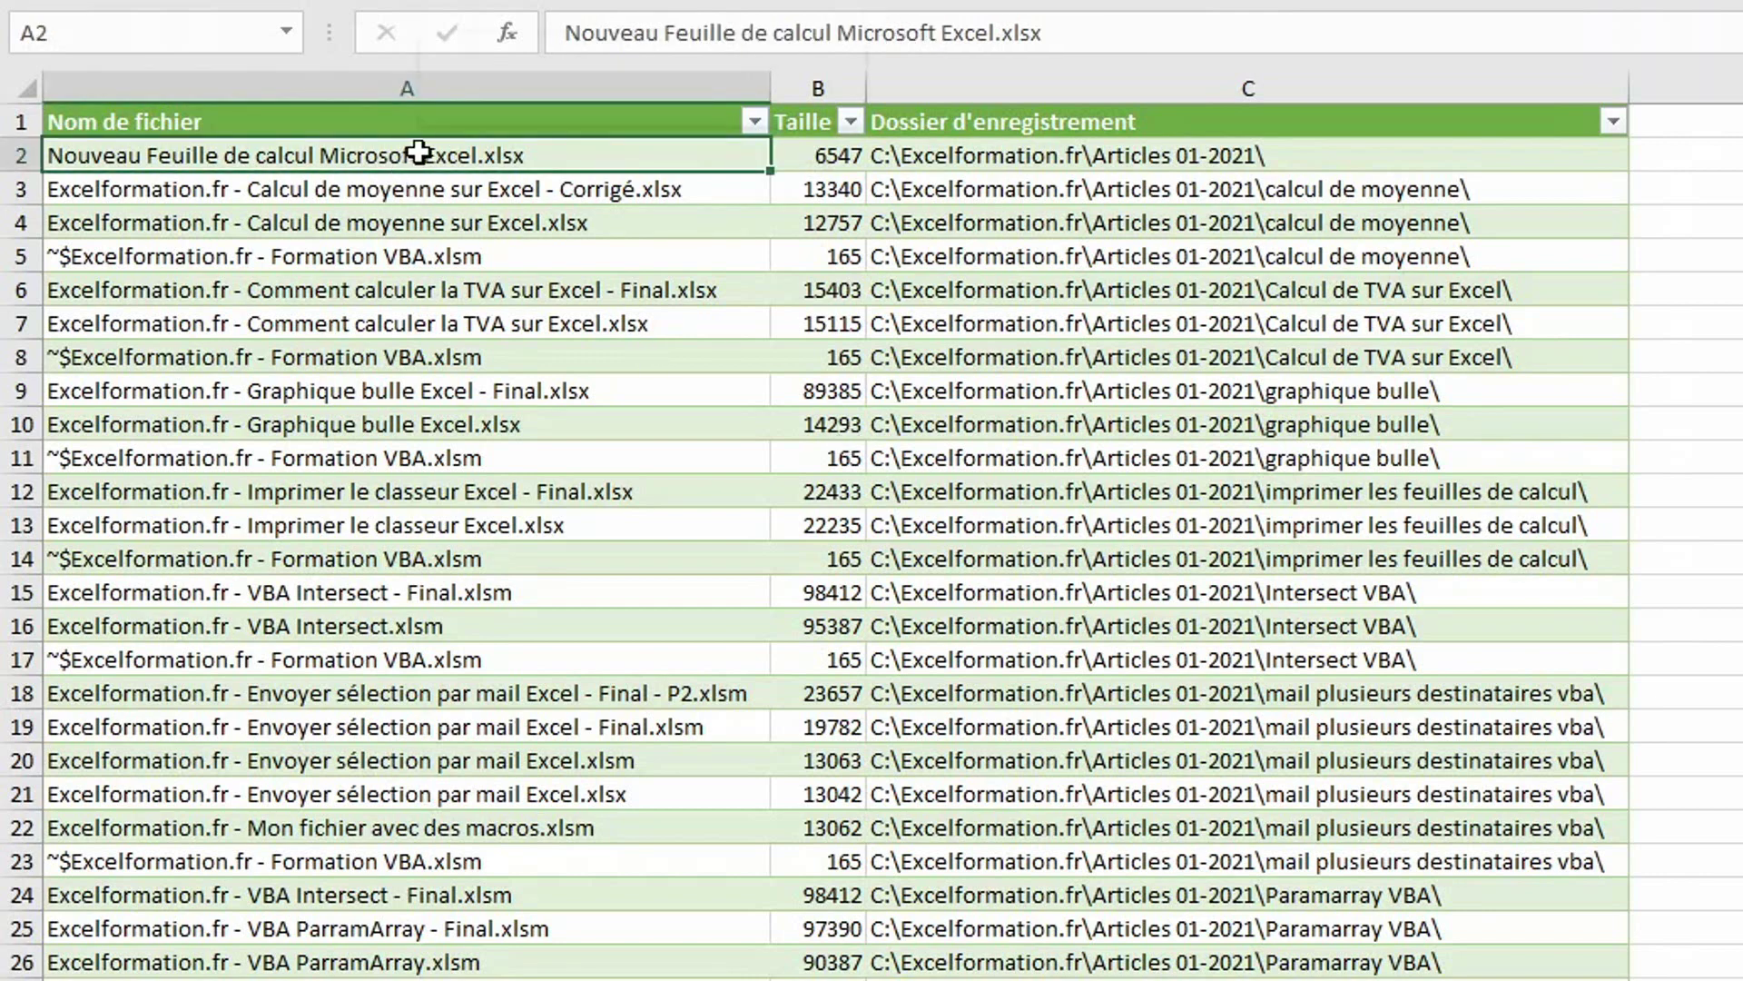
{"action": "right_click", "coordinate": [418, 152]}
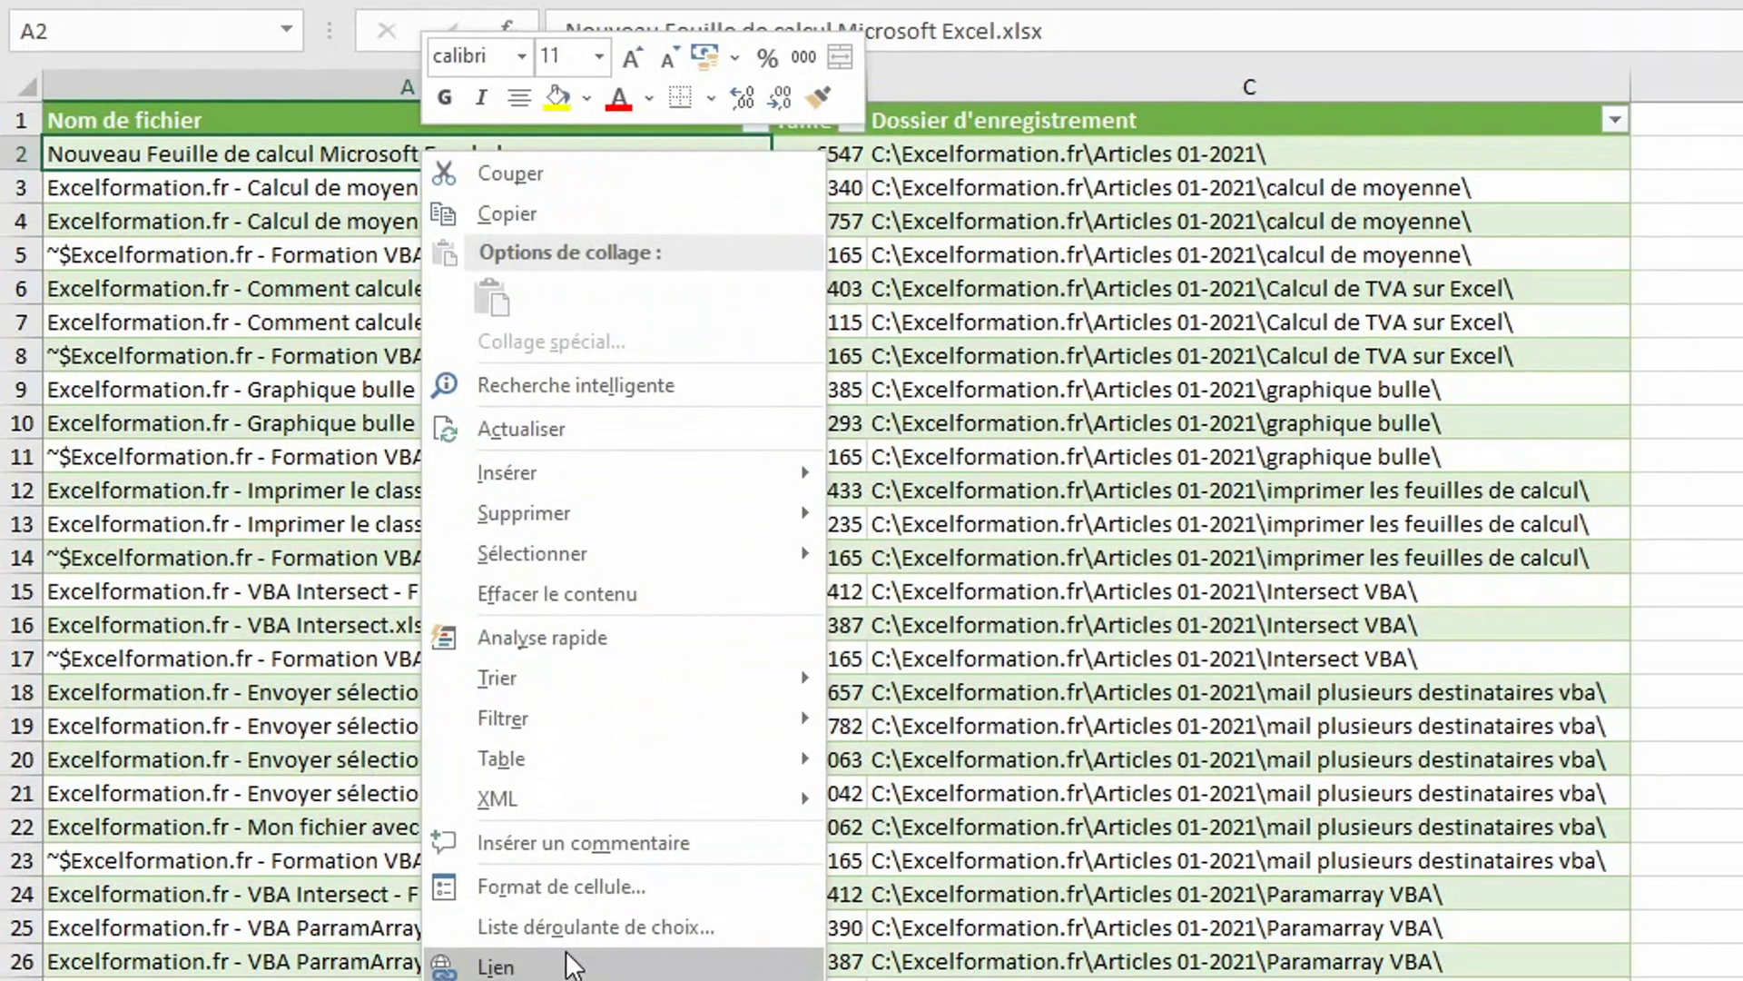
{"action": "left_click", "coordinate": [495, 965]}
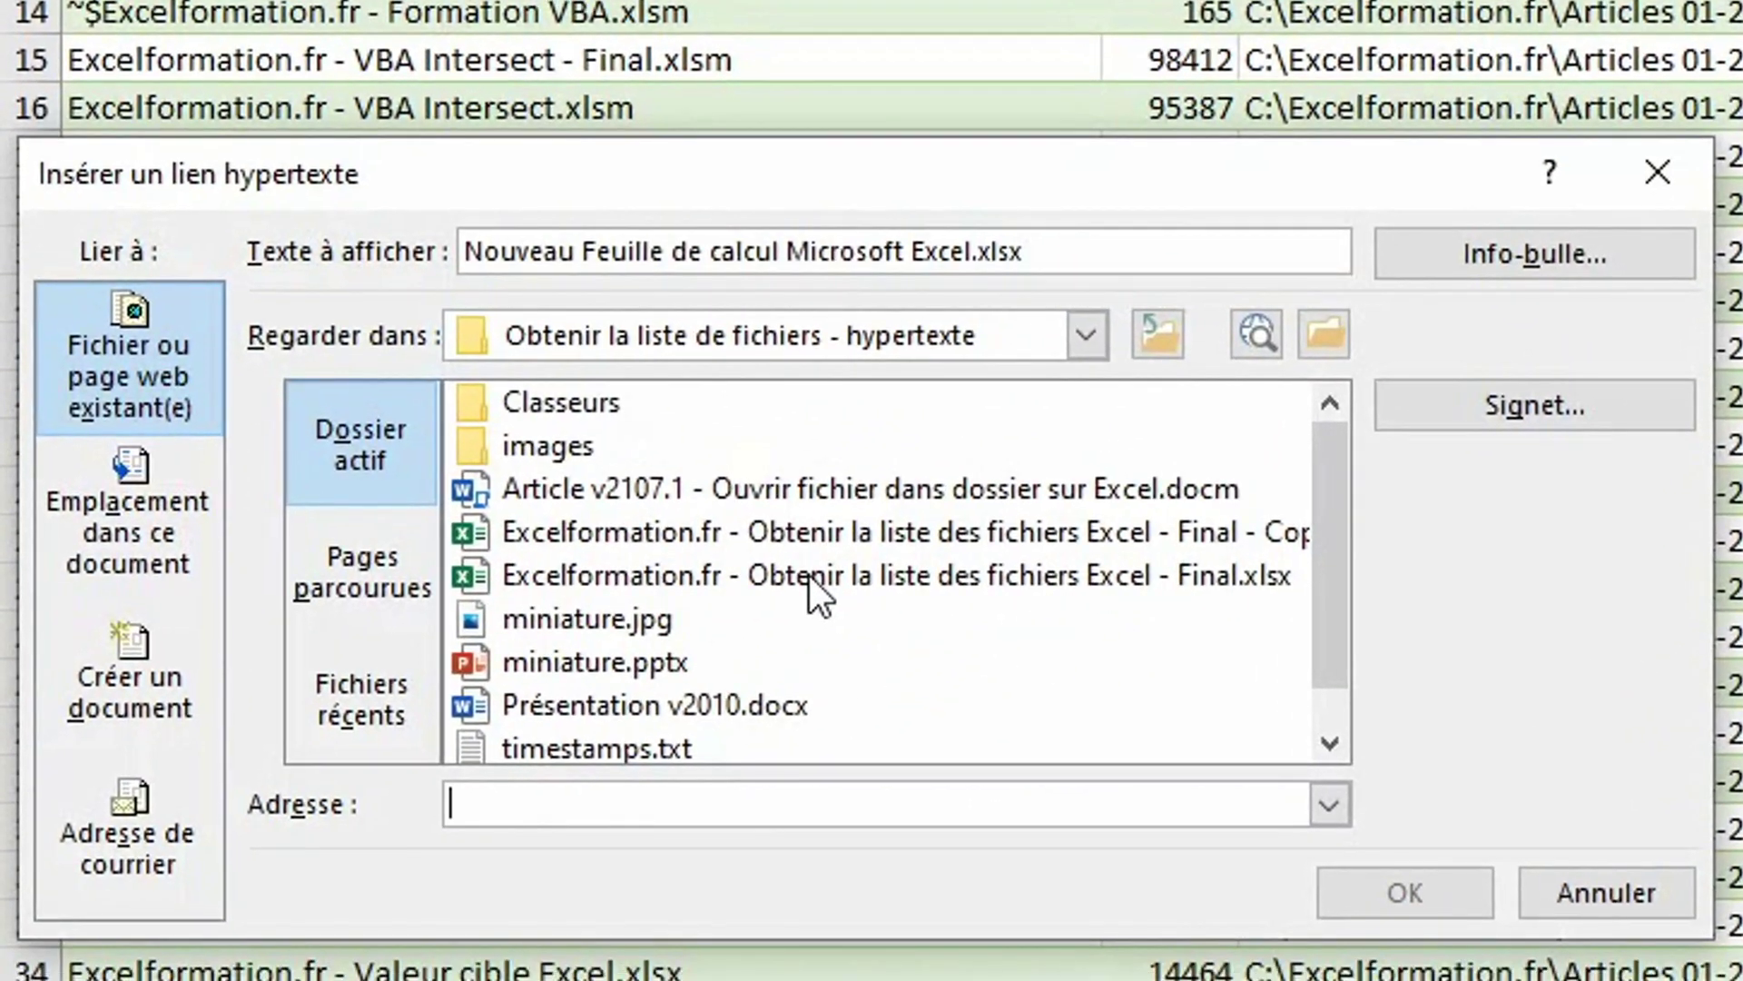
{"action": "left_click", "coordinate": [69, 346]}
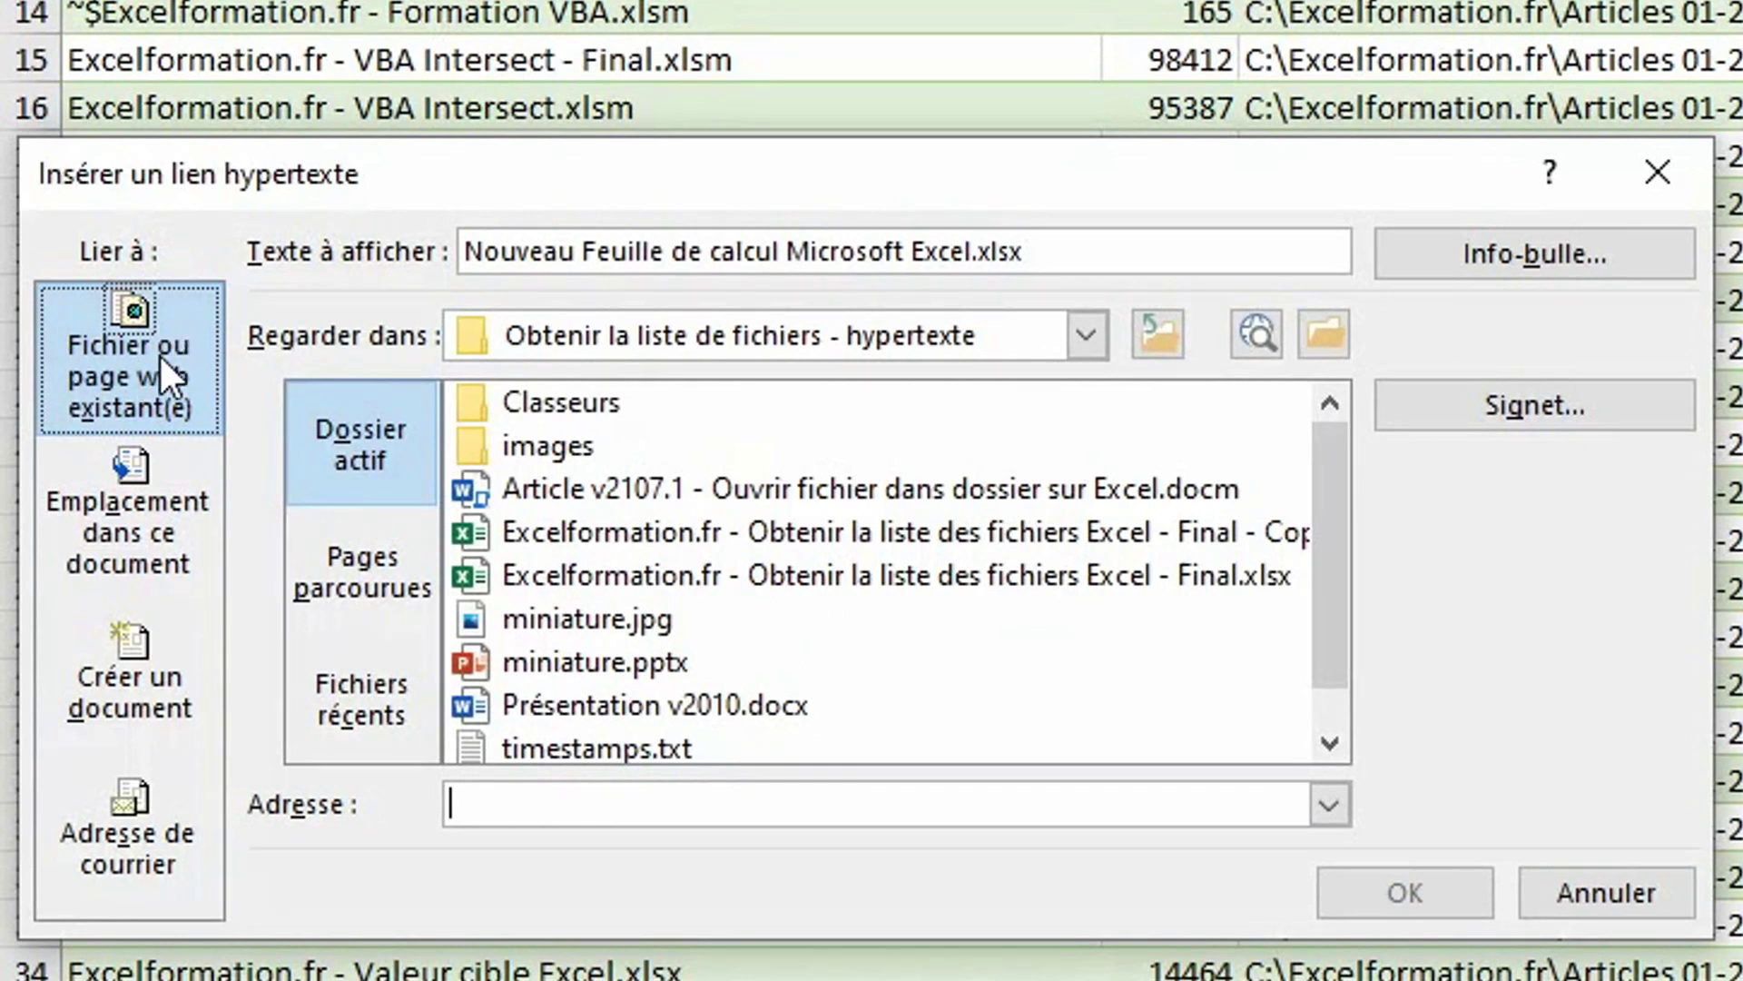
Set the link address to C:\Excelformation.fr\Articles 01-2021\Nouveau Feuille de calcul Microsoft Excel.xlsx and create the hyperlink.
{"action": "left_click", "coordinate": [541, 794]}
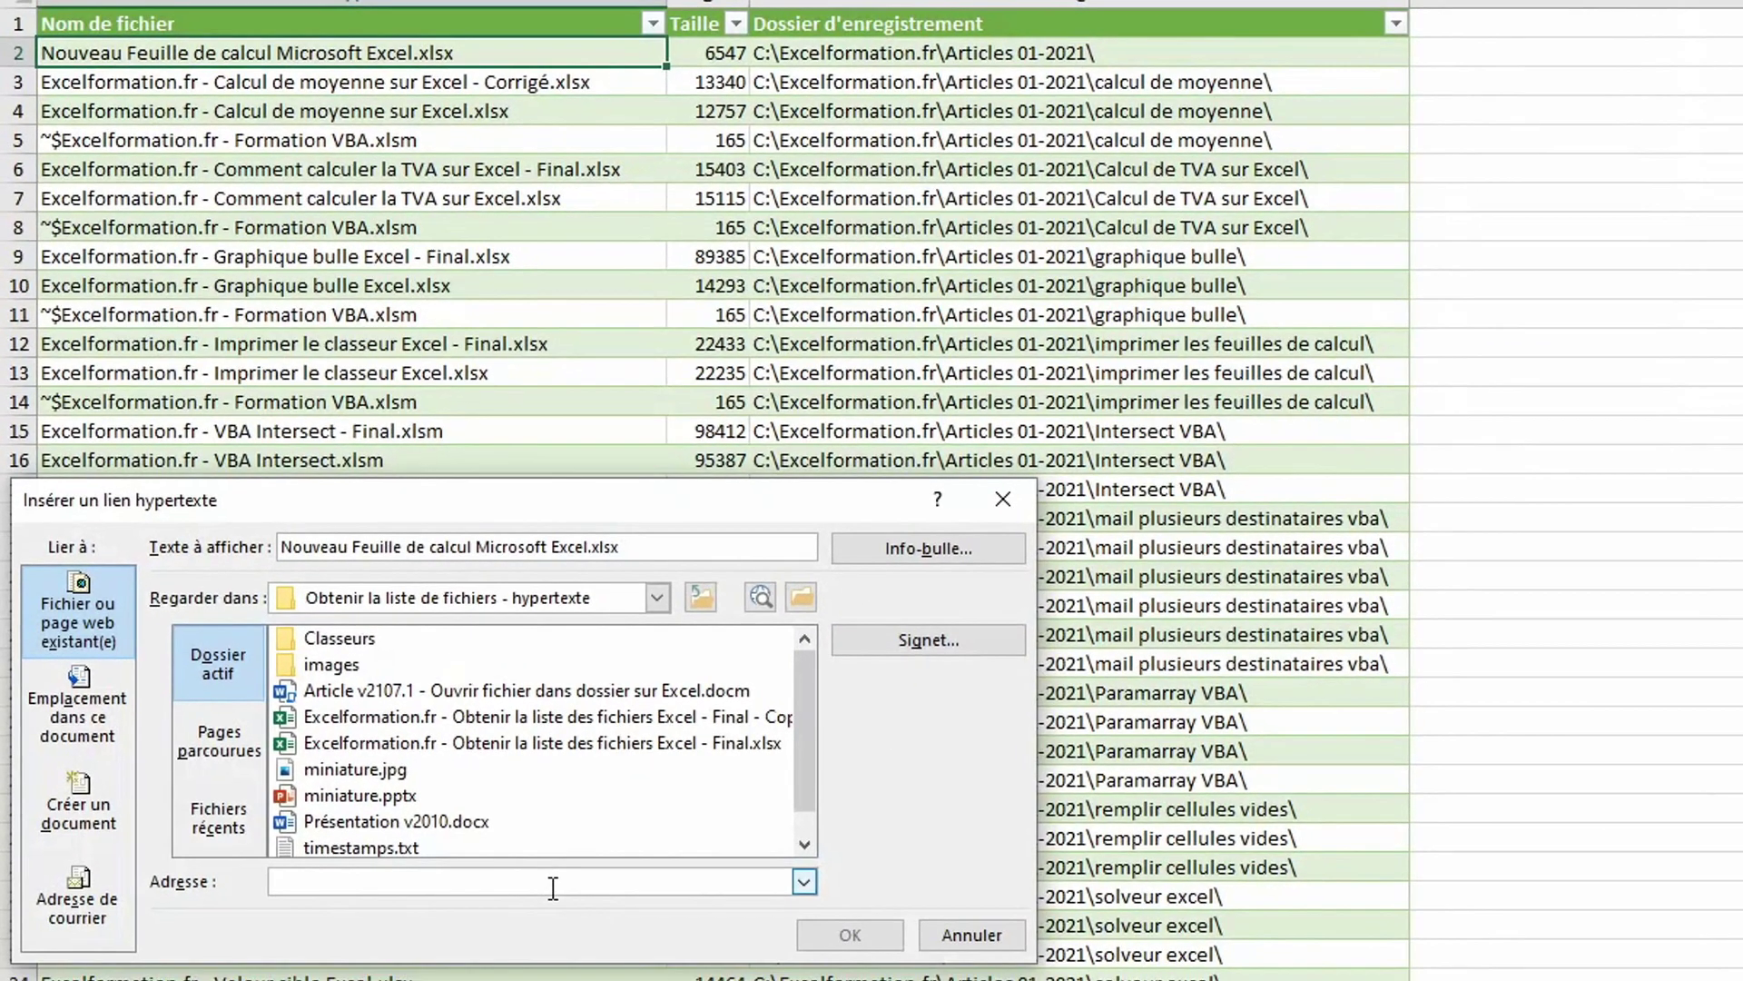
{"action": "type", "text": "C"}
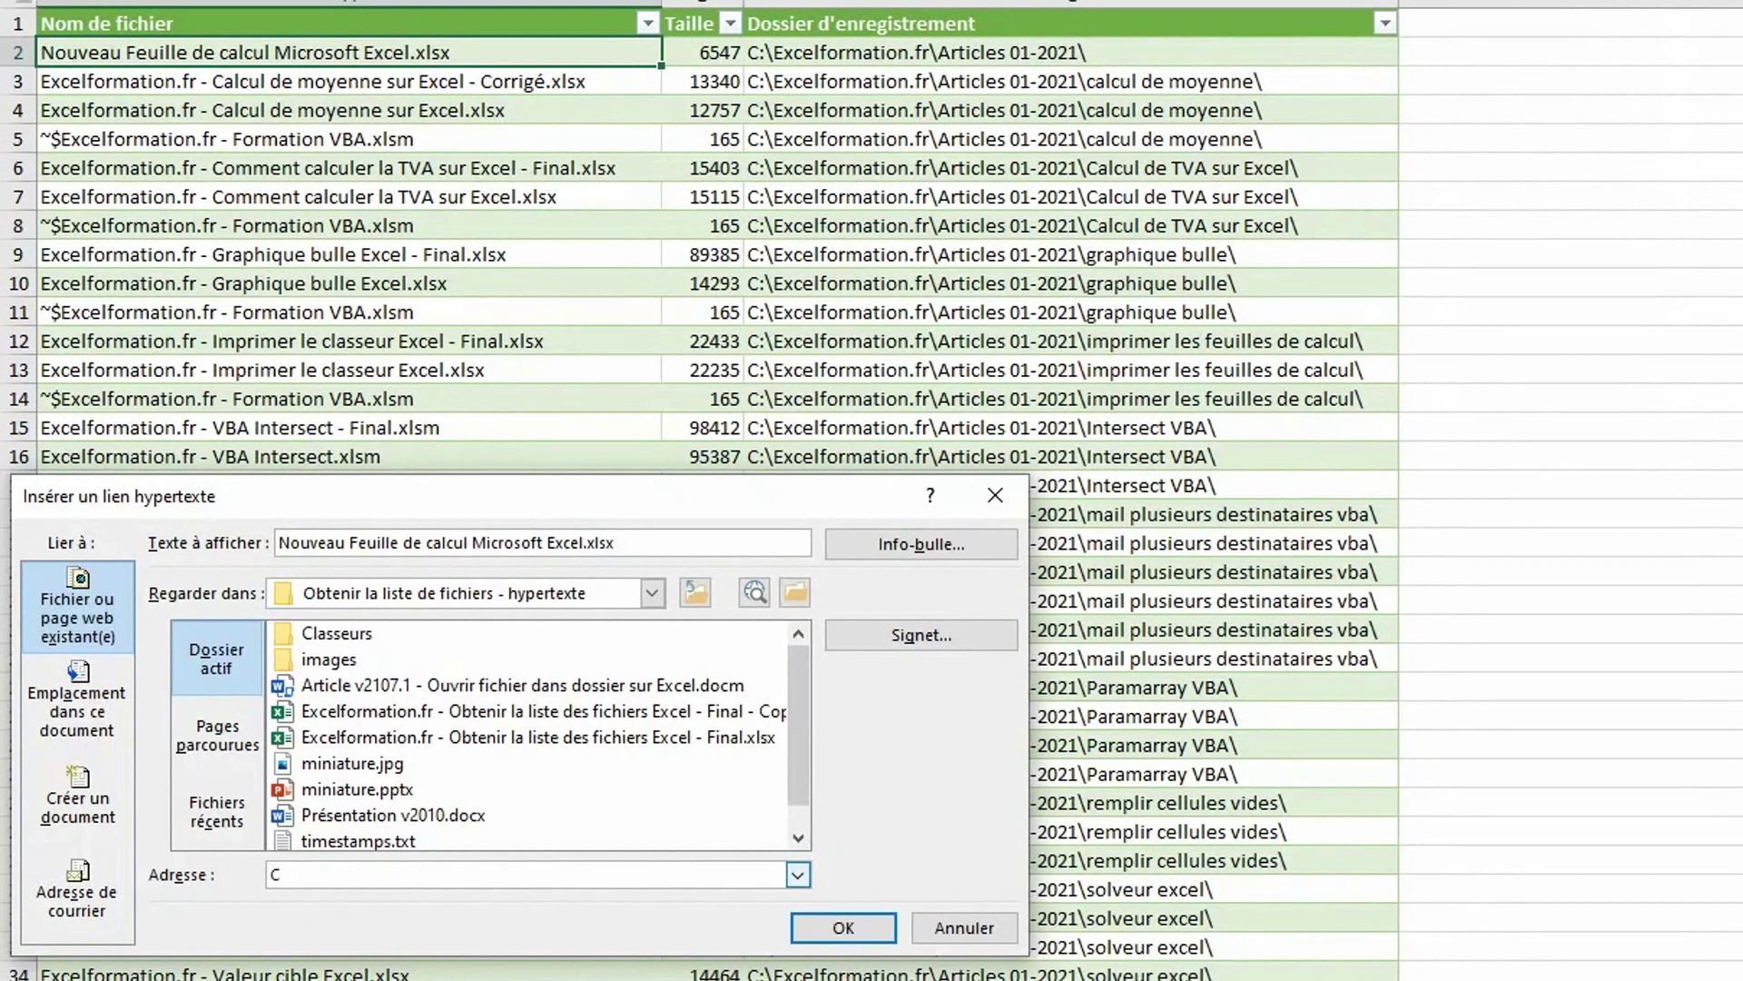
{"action": "type", "text": ":\\Excelformation.fr\\Artci"}
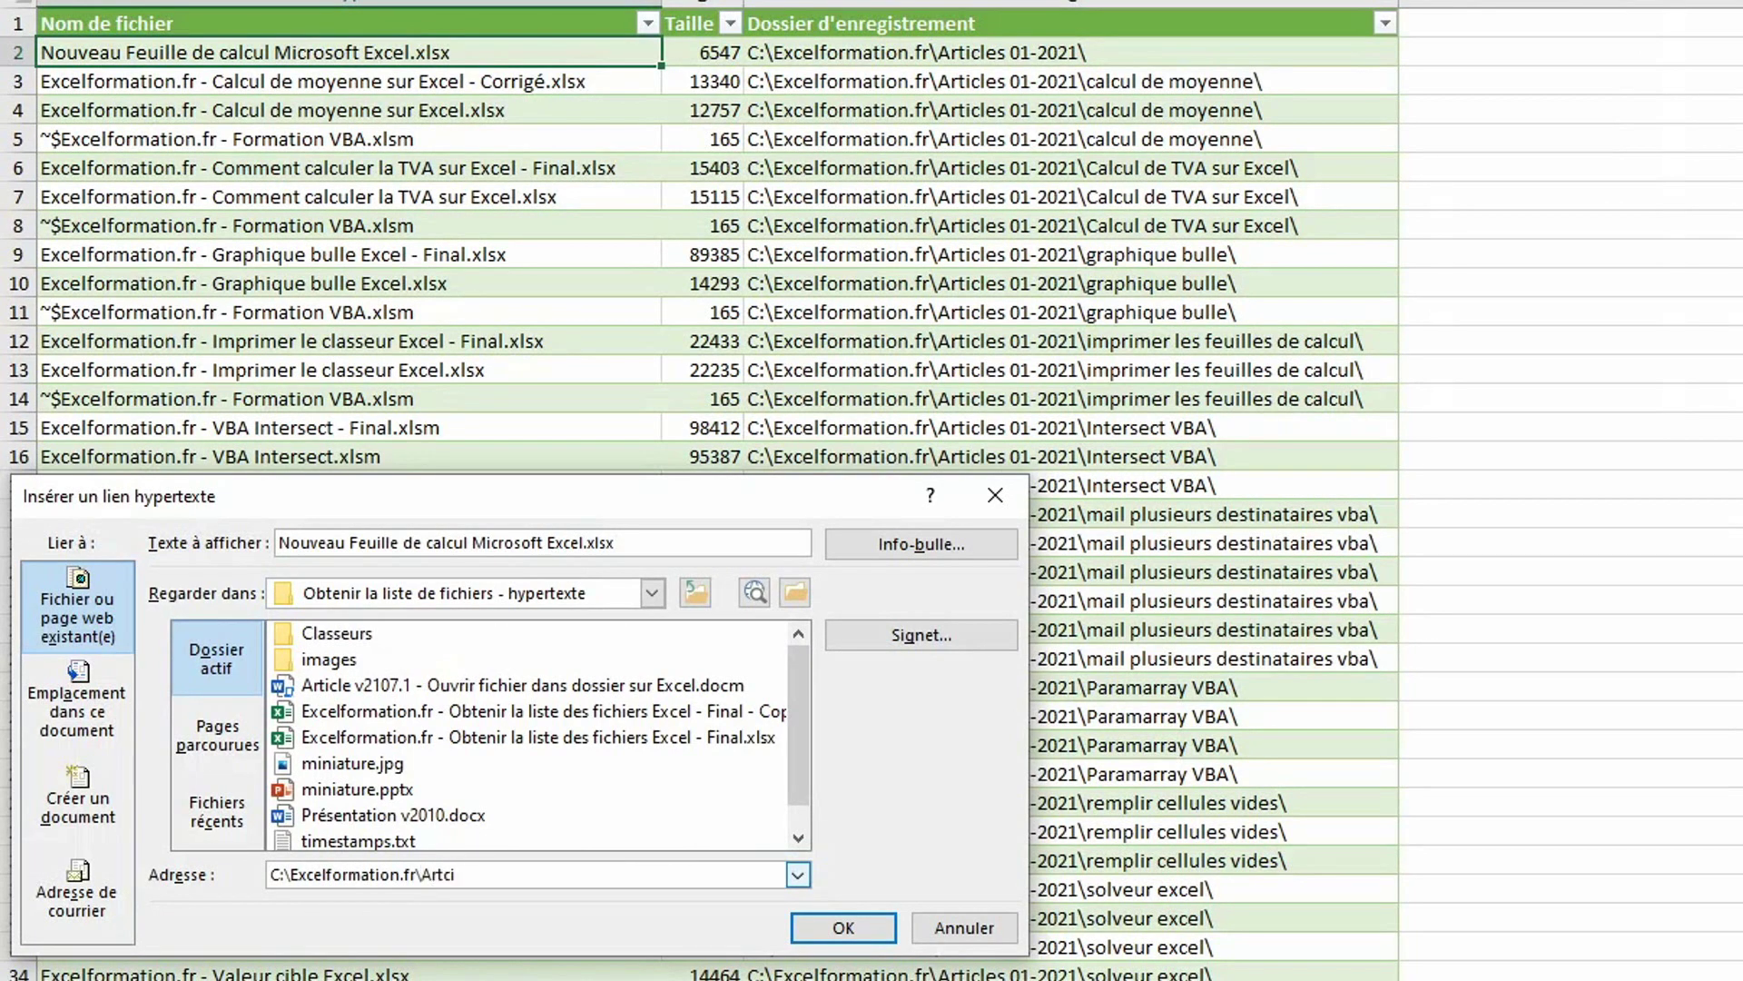
{"action": "key", "text": "BackSpace"}
{"action": "key", "text": "BackSpace"}
{"action": "type", "text": "icles 01-2021\\Nouvea"}
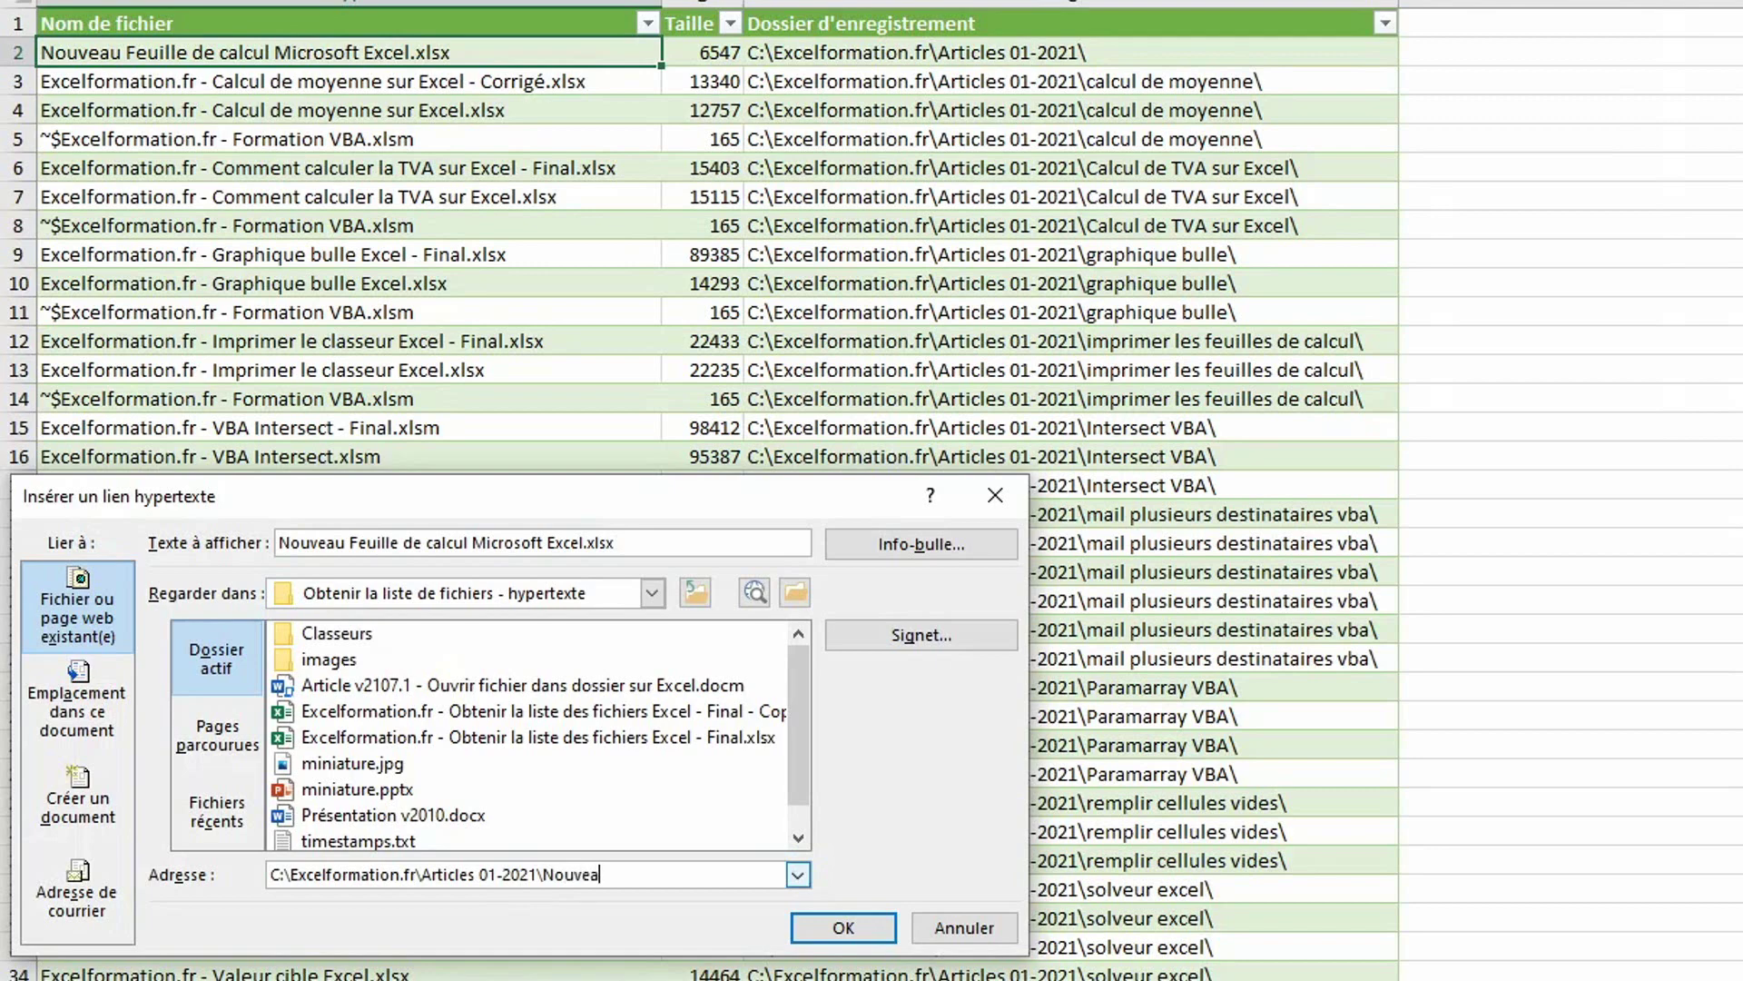
{"action": "type", "text": "u Feuille de calcul Micros"}
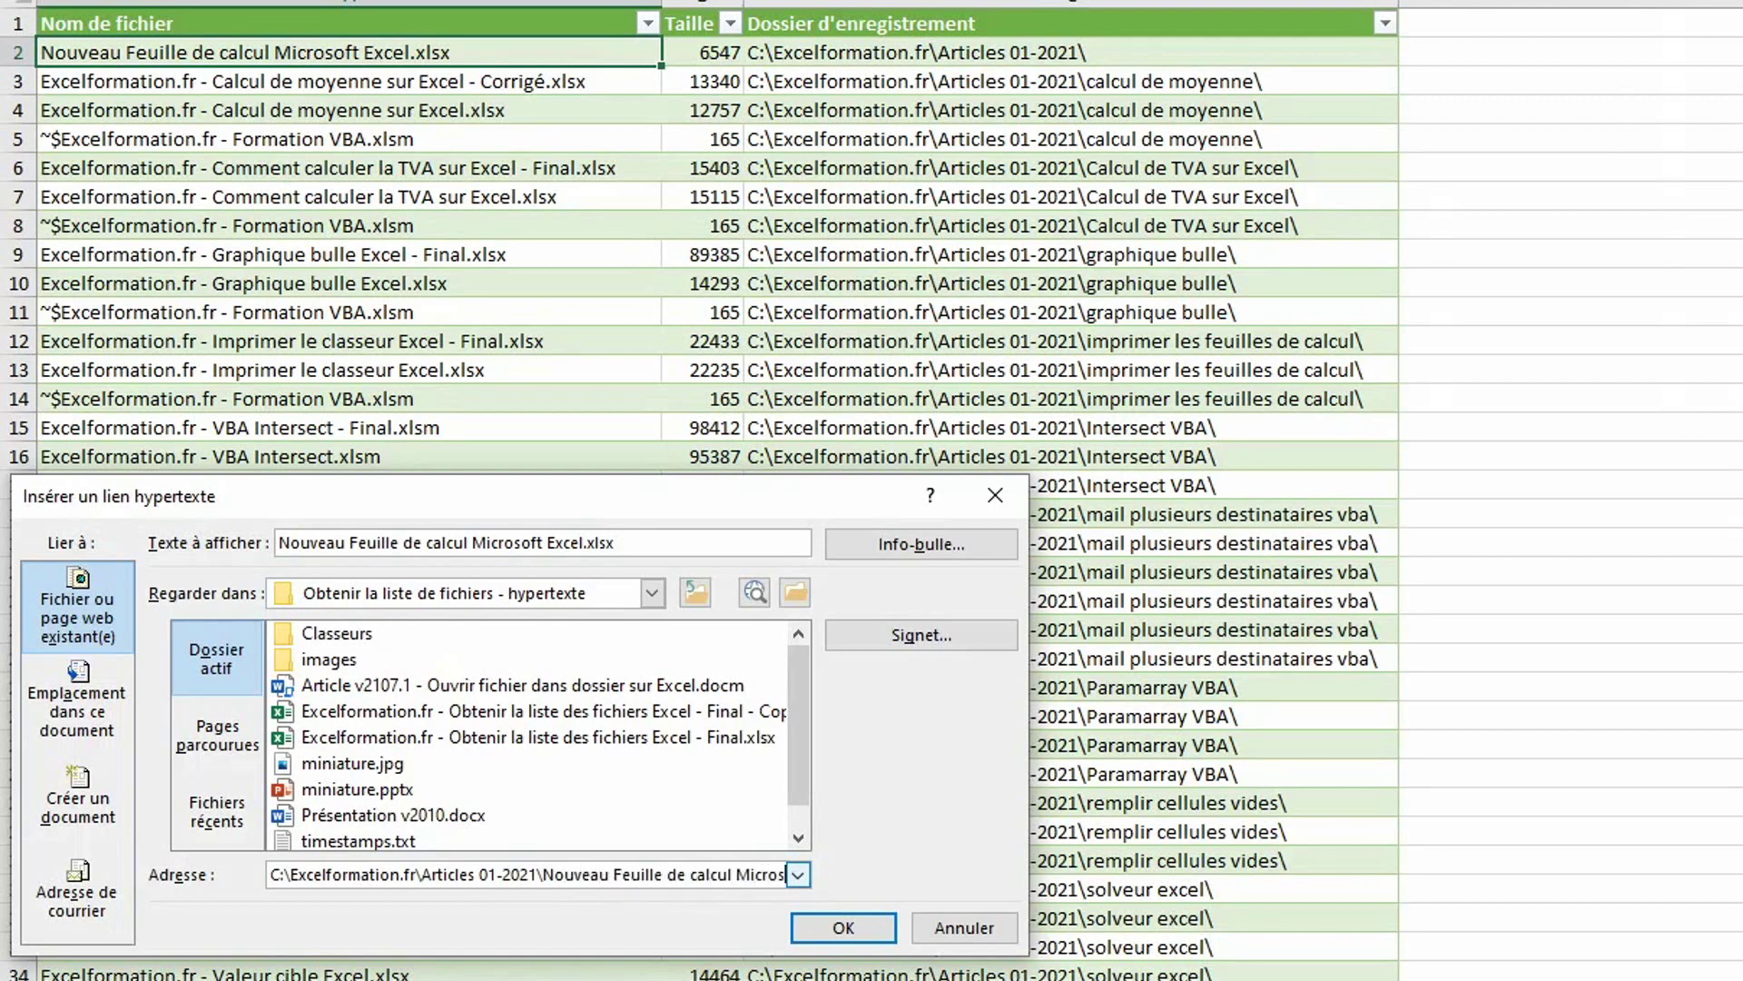
{"action": "type", "text": "oft Excel."}
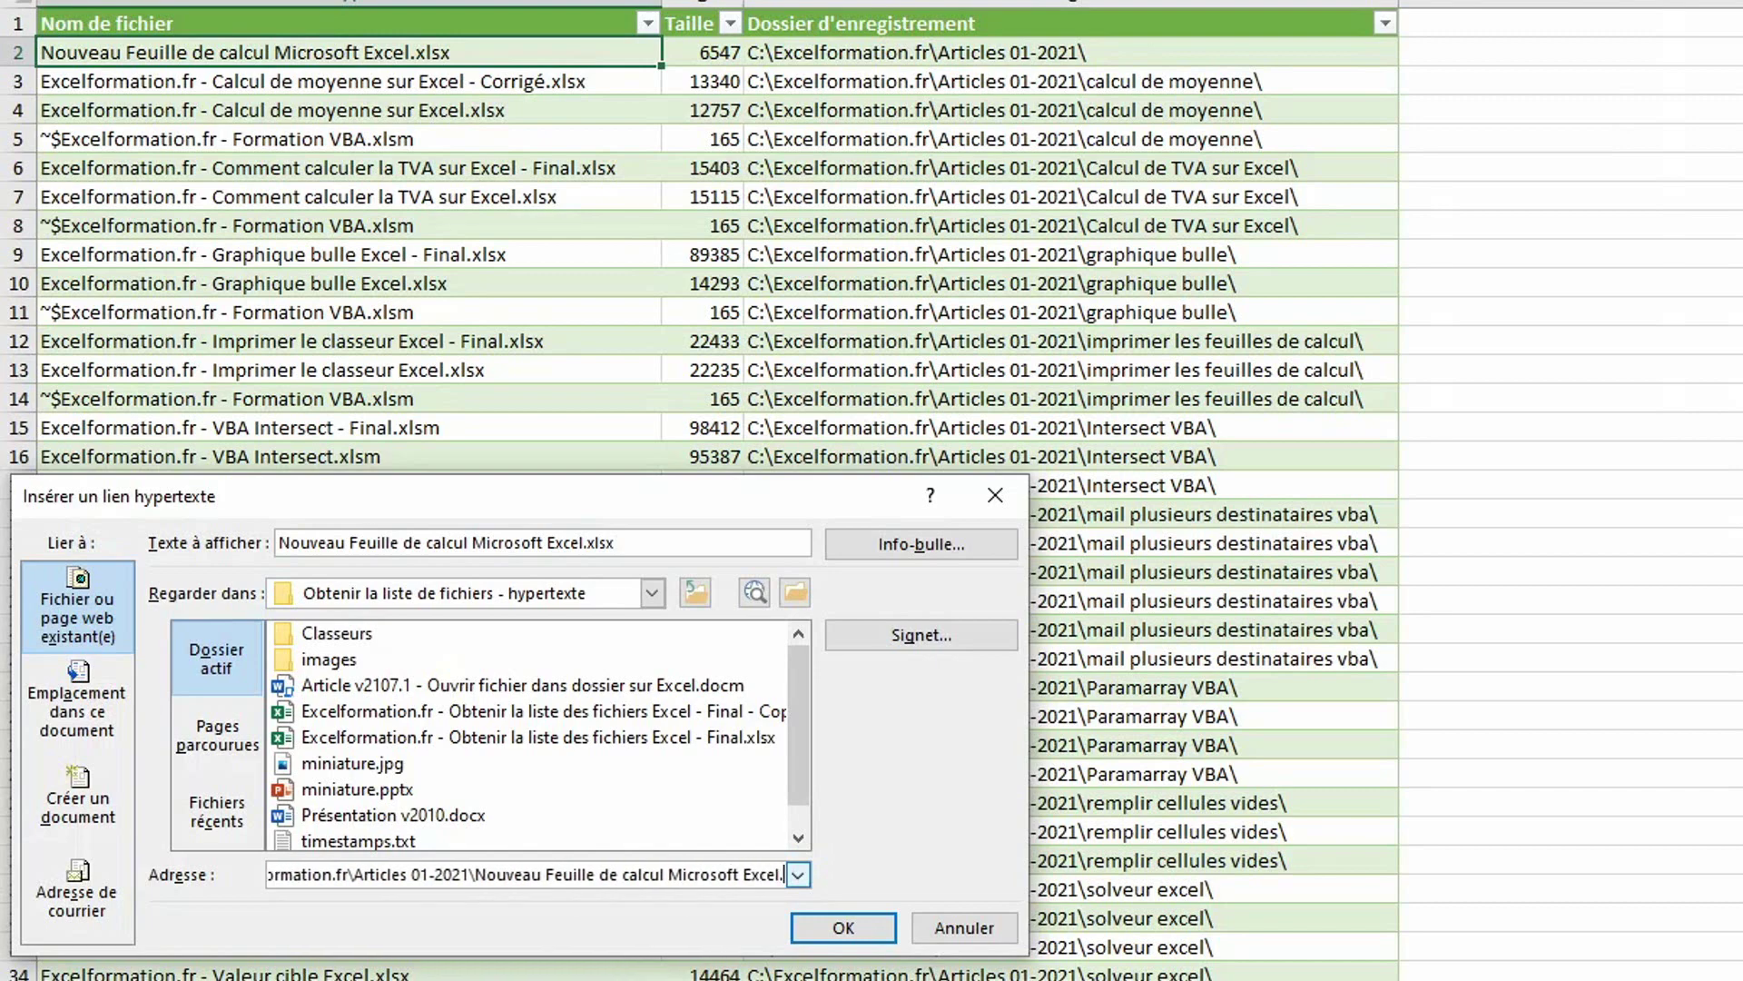
{"action": "type", "text": "xlsx"}
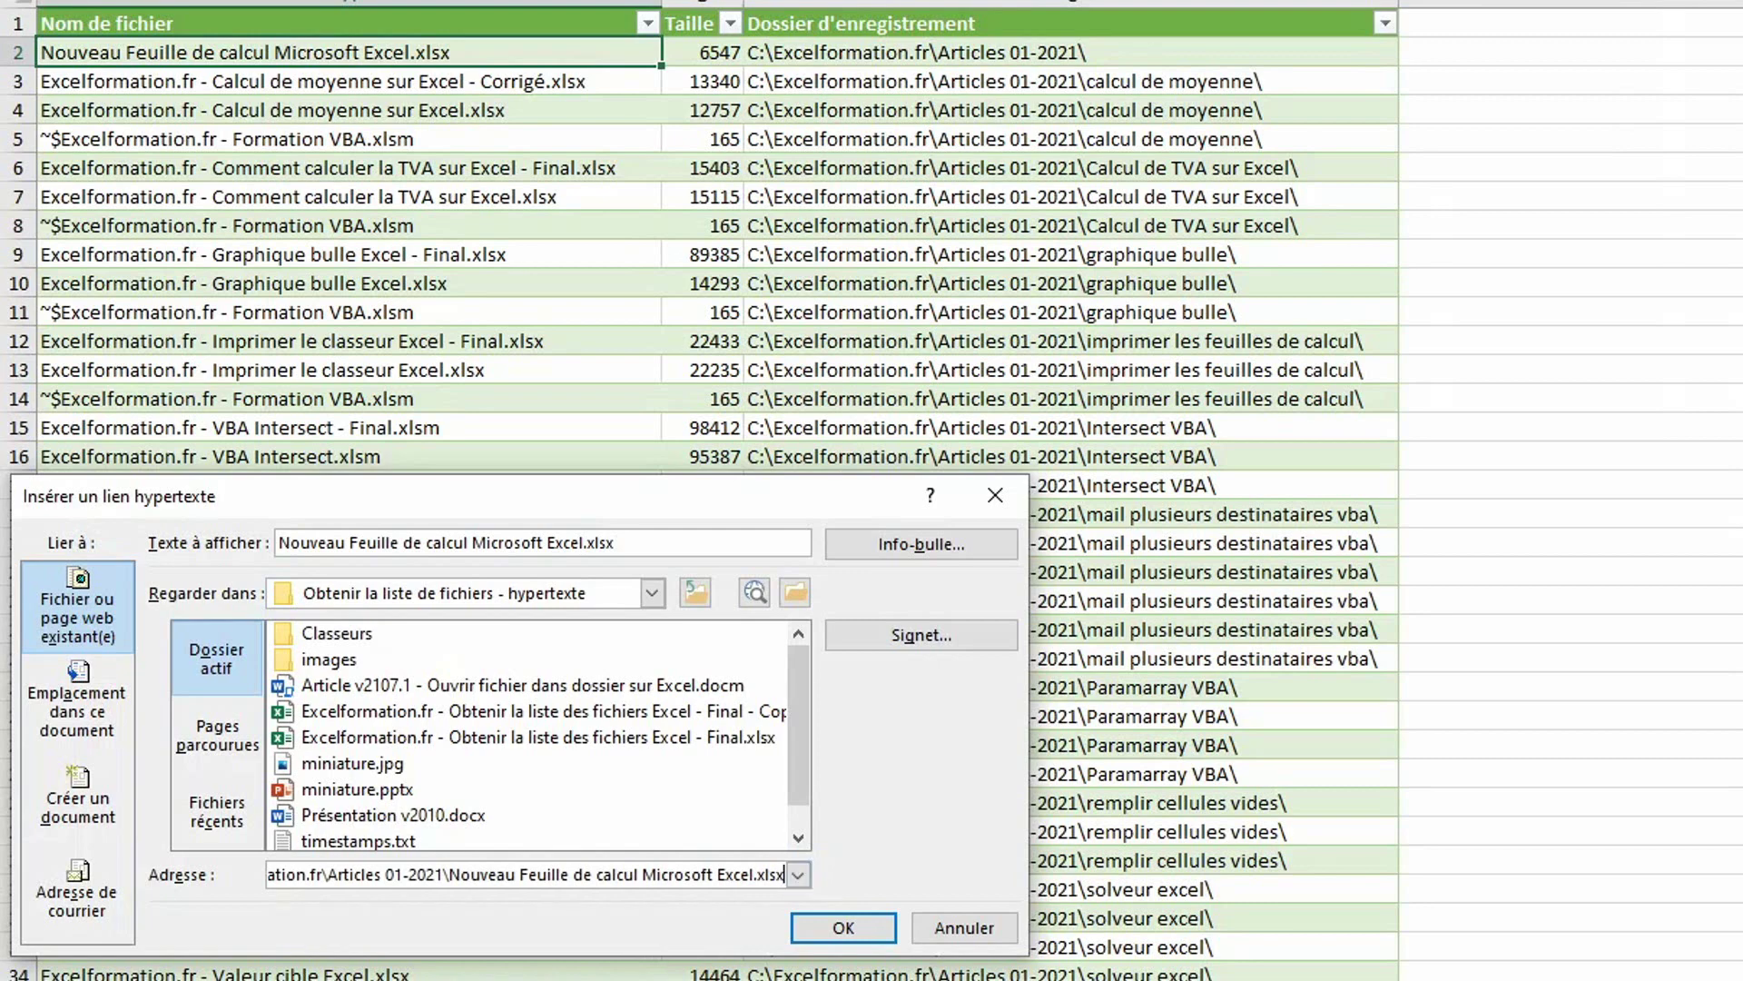
{"action": "left_click", "coordinate": [851, 919]}
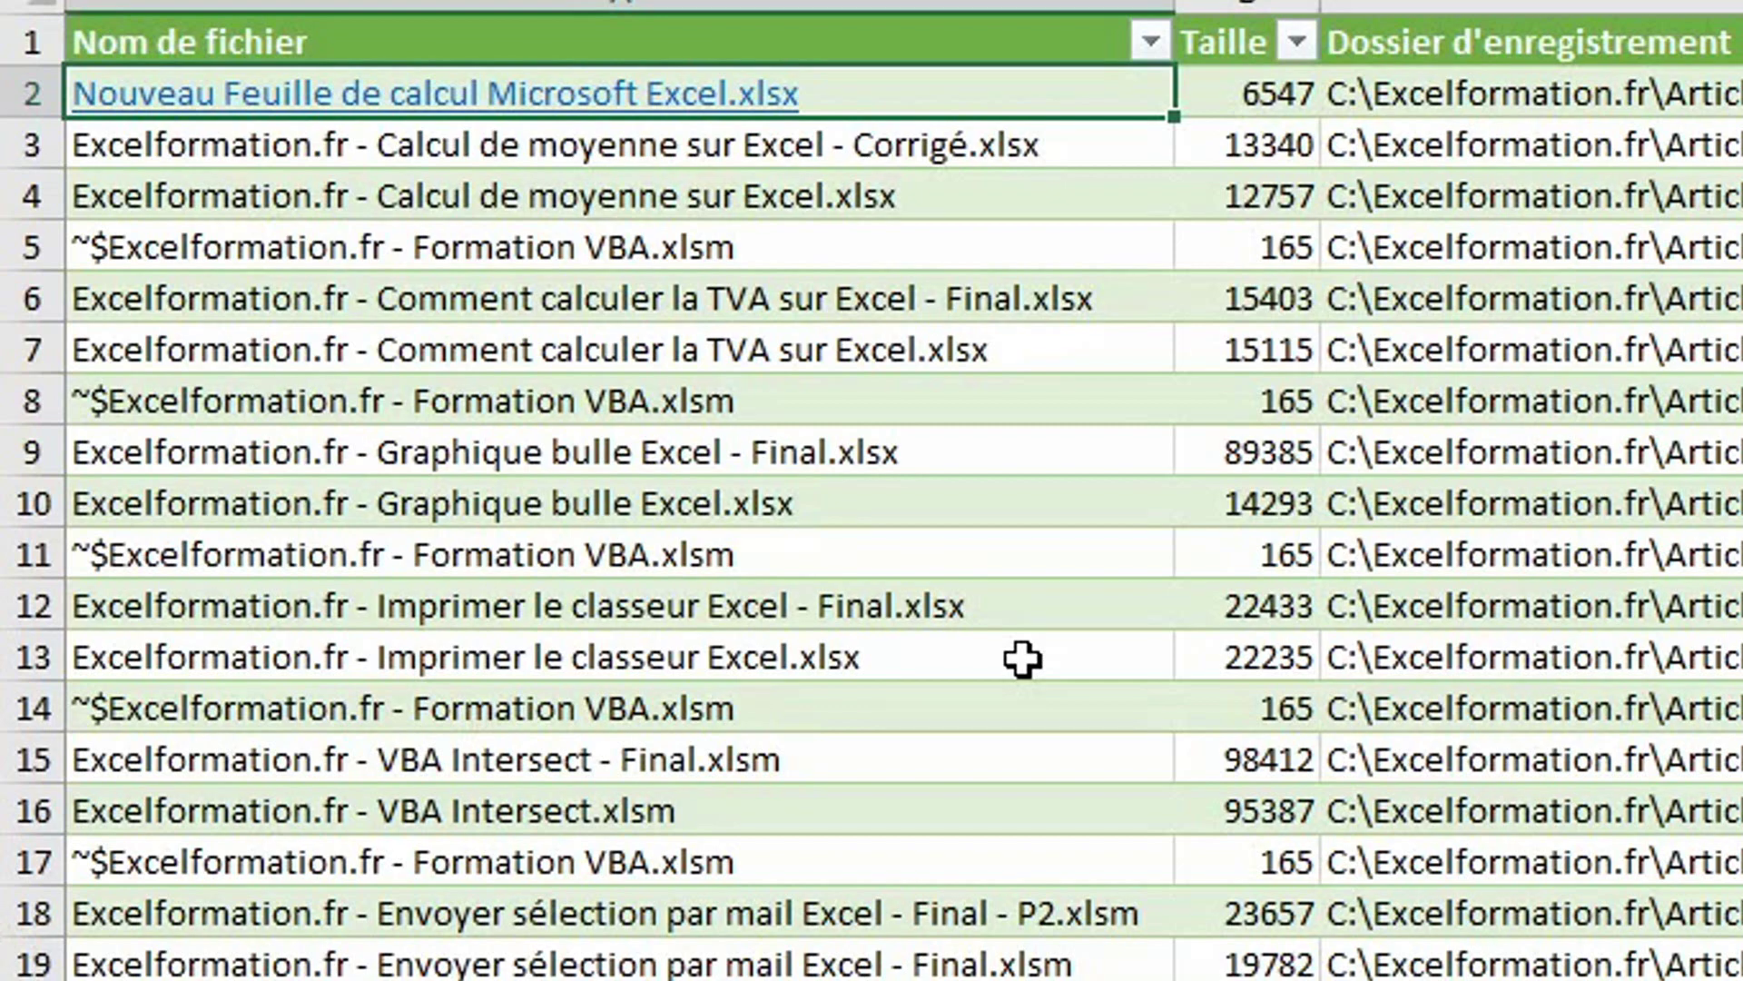
Follow the link in A2 to open its workbook and enter excelformation.fr in cell D5 there.
{"action": "left_click", "coordinate": [592, 95]}
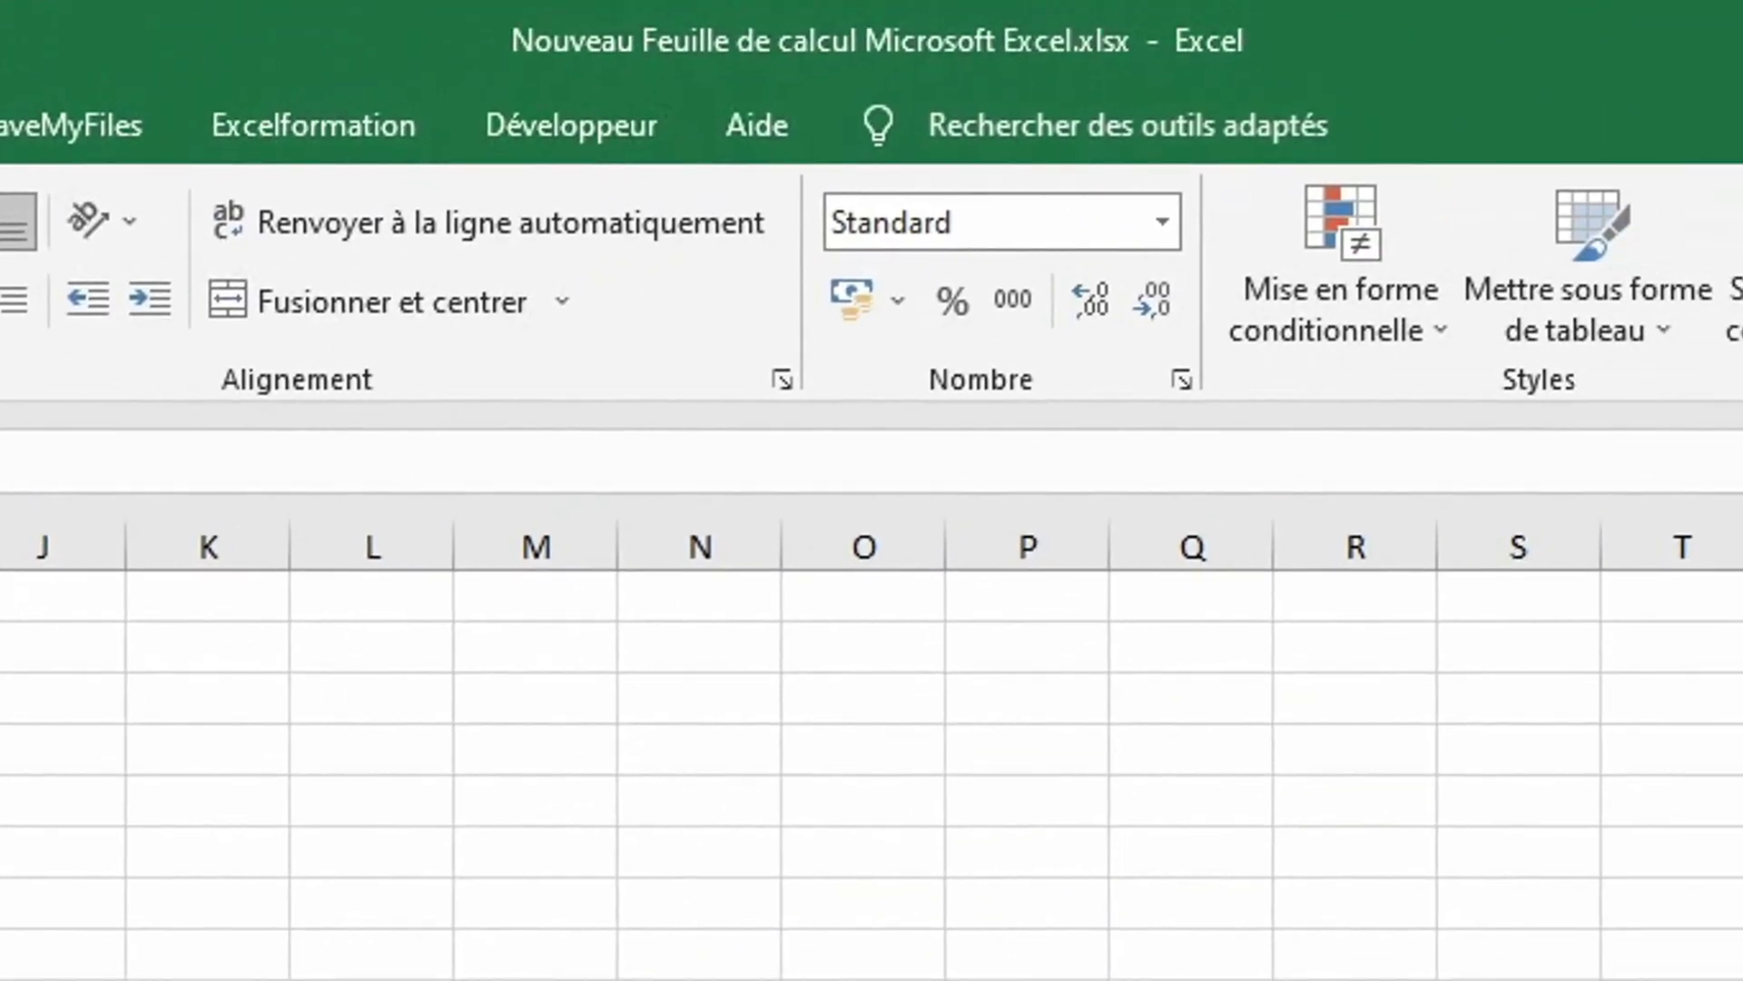
{"action": "left_click_drag", "start_coordinate": [0, 646], "coordinate": [55, 597]}
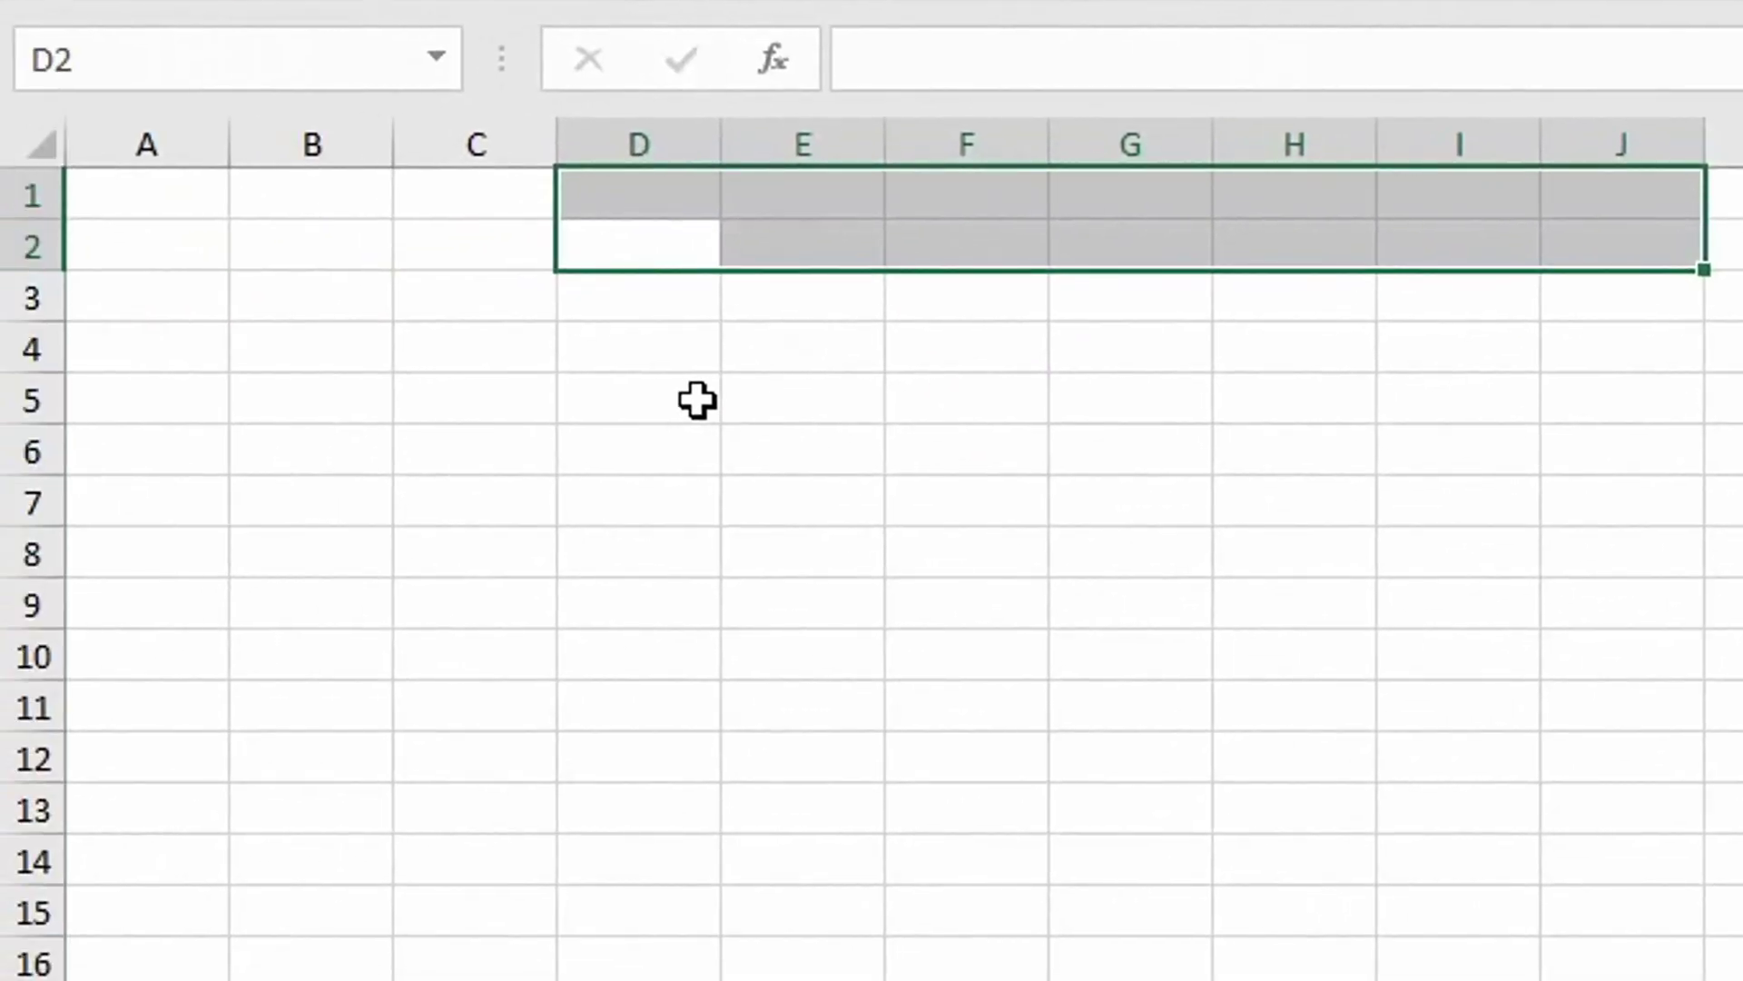
{"action": "left_click", "coordinate": [697, 399]}
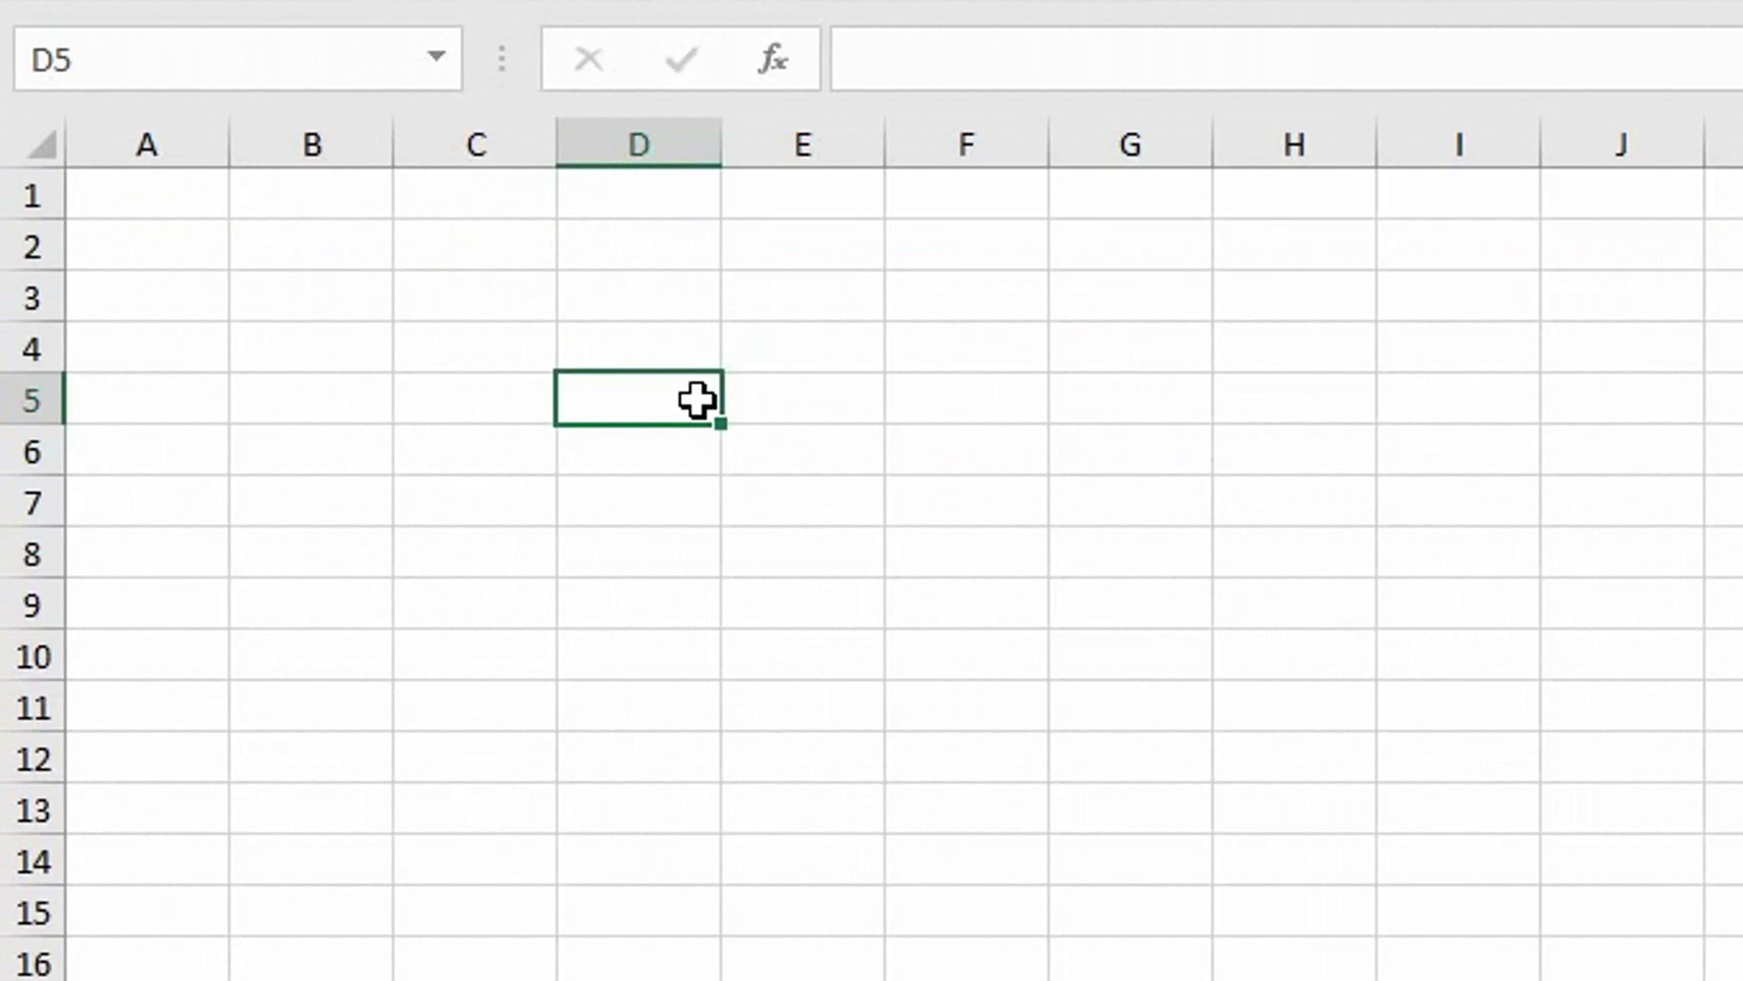
{"action": "type", "text": "excelformation"}
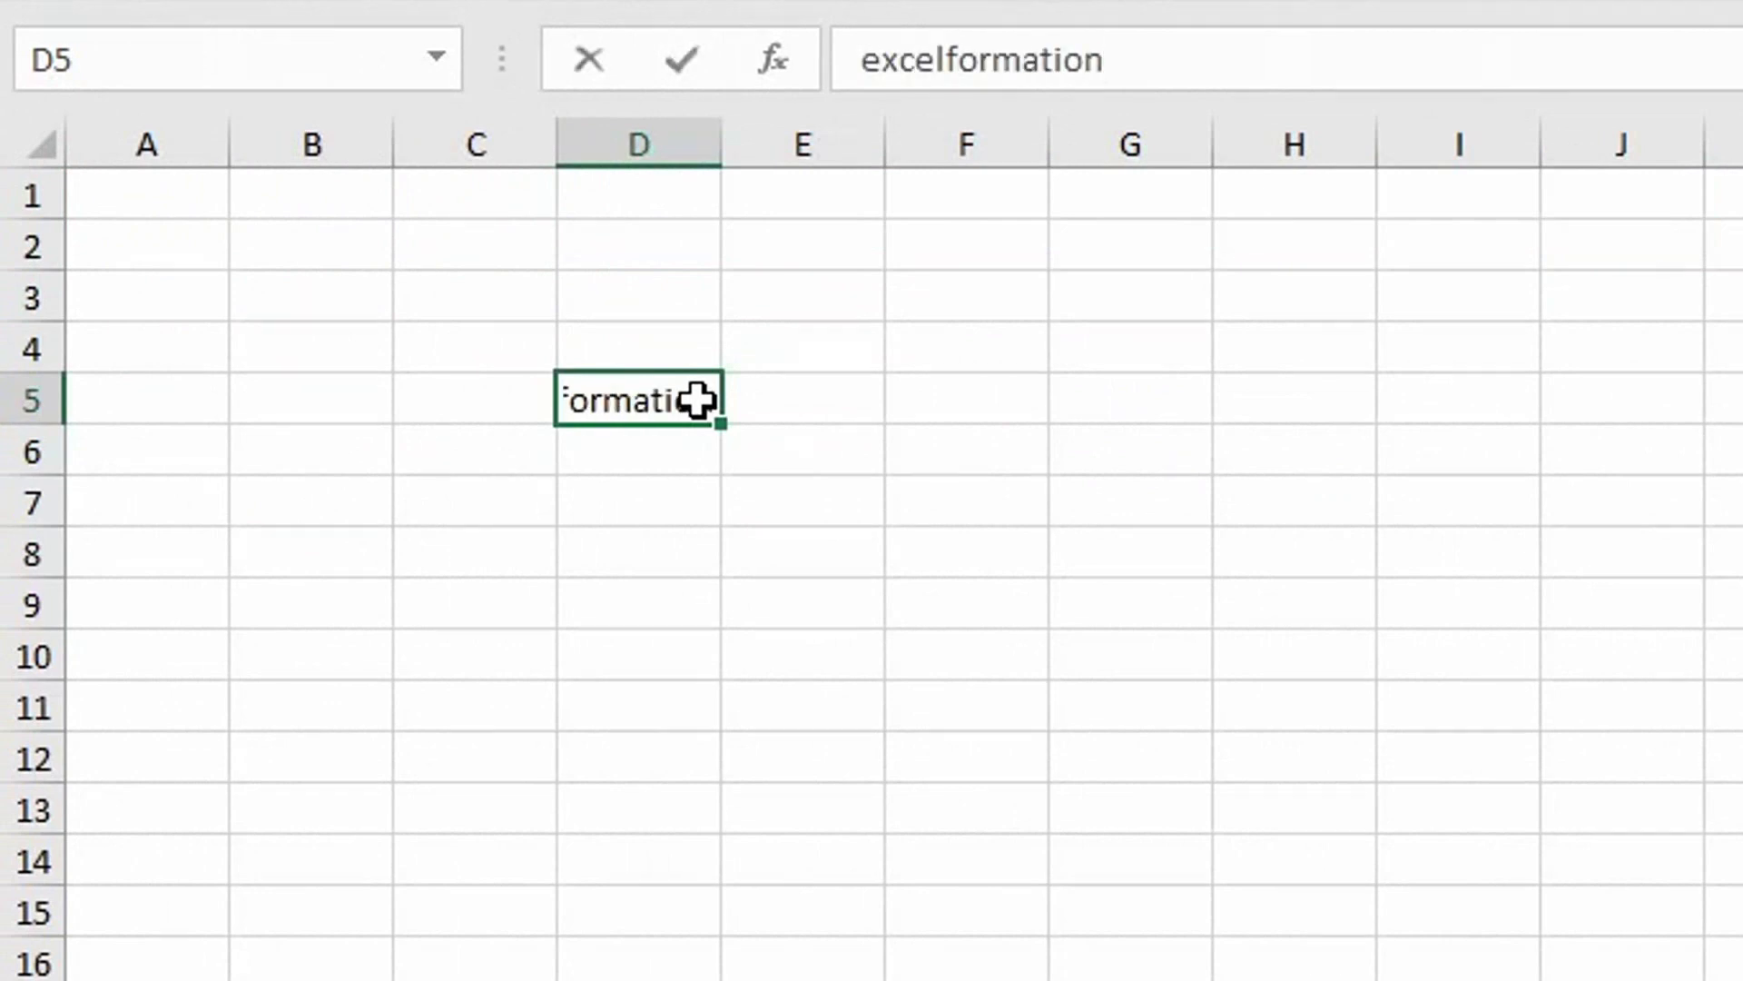
{"action": "type", "text": ".fr"}
{"action": "key", "text": "Return"}
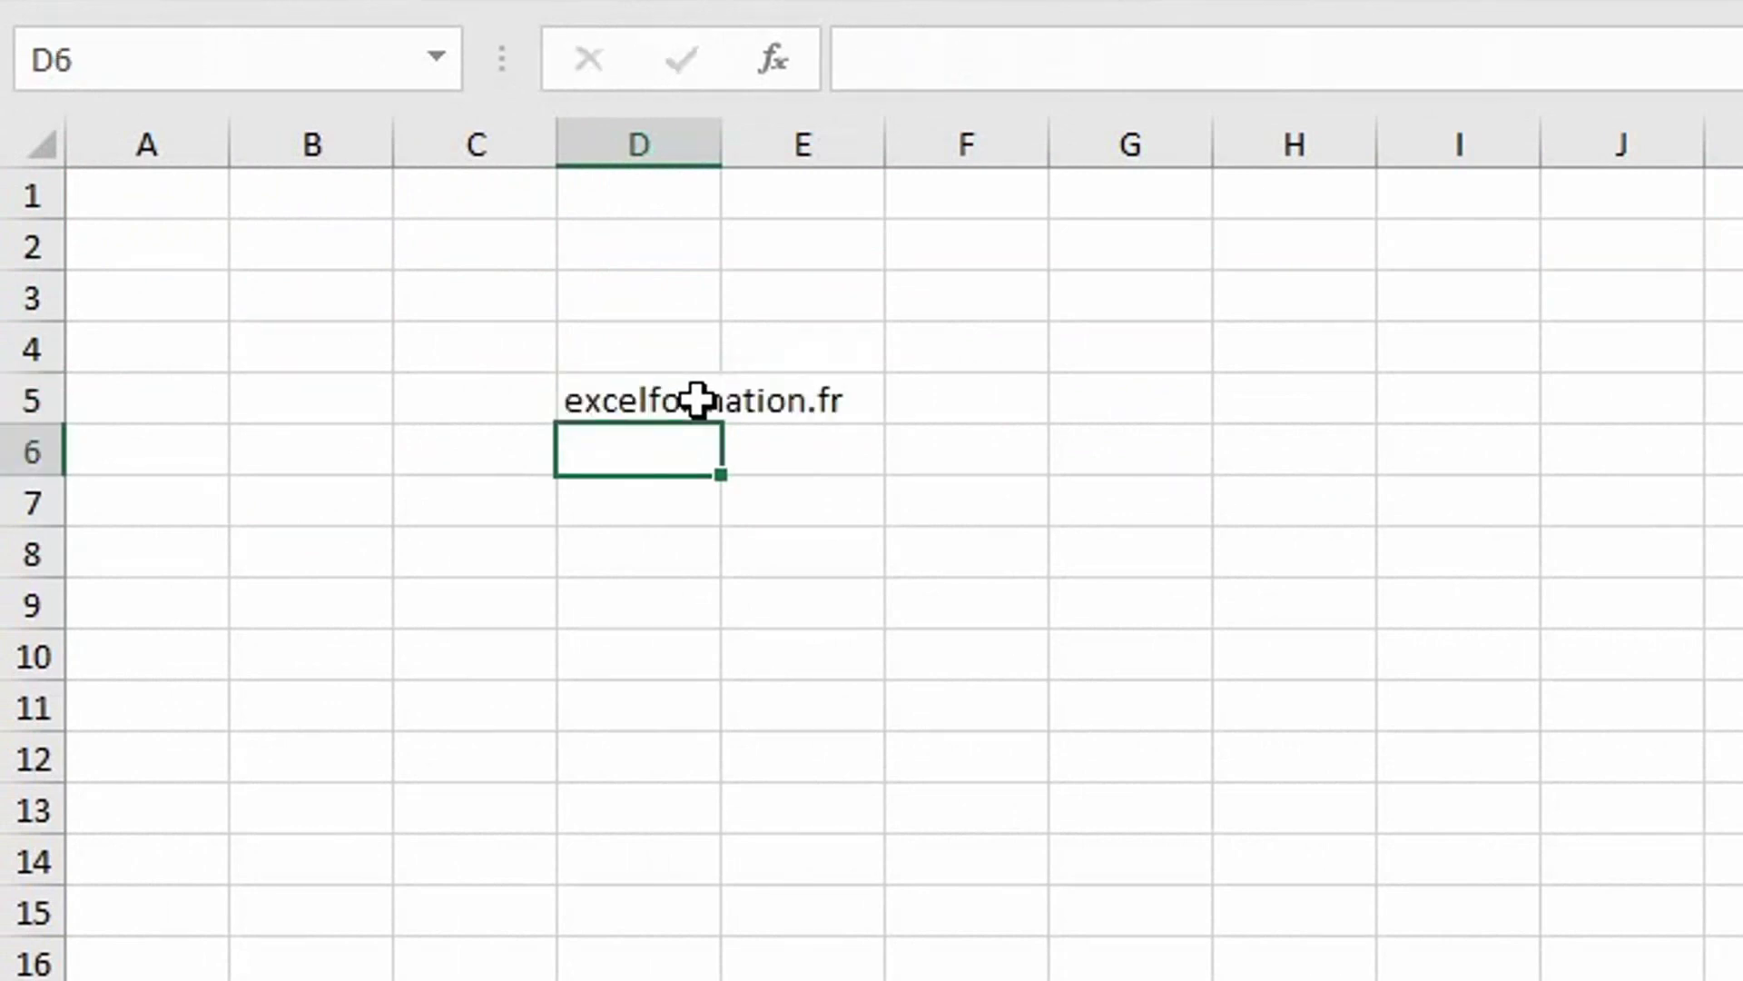
Copy the text content of cell D5 without altering the cell.
{"action": "left_click", "coordinate": [696, 399]}
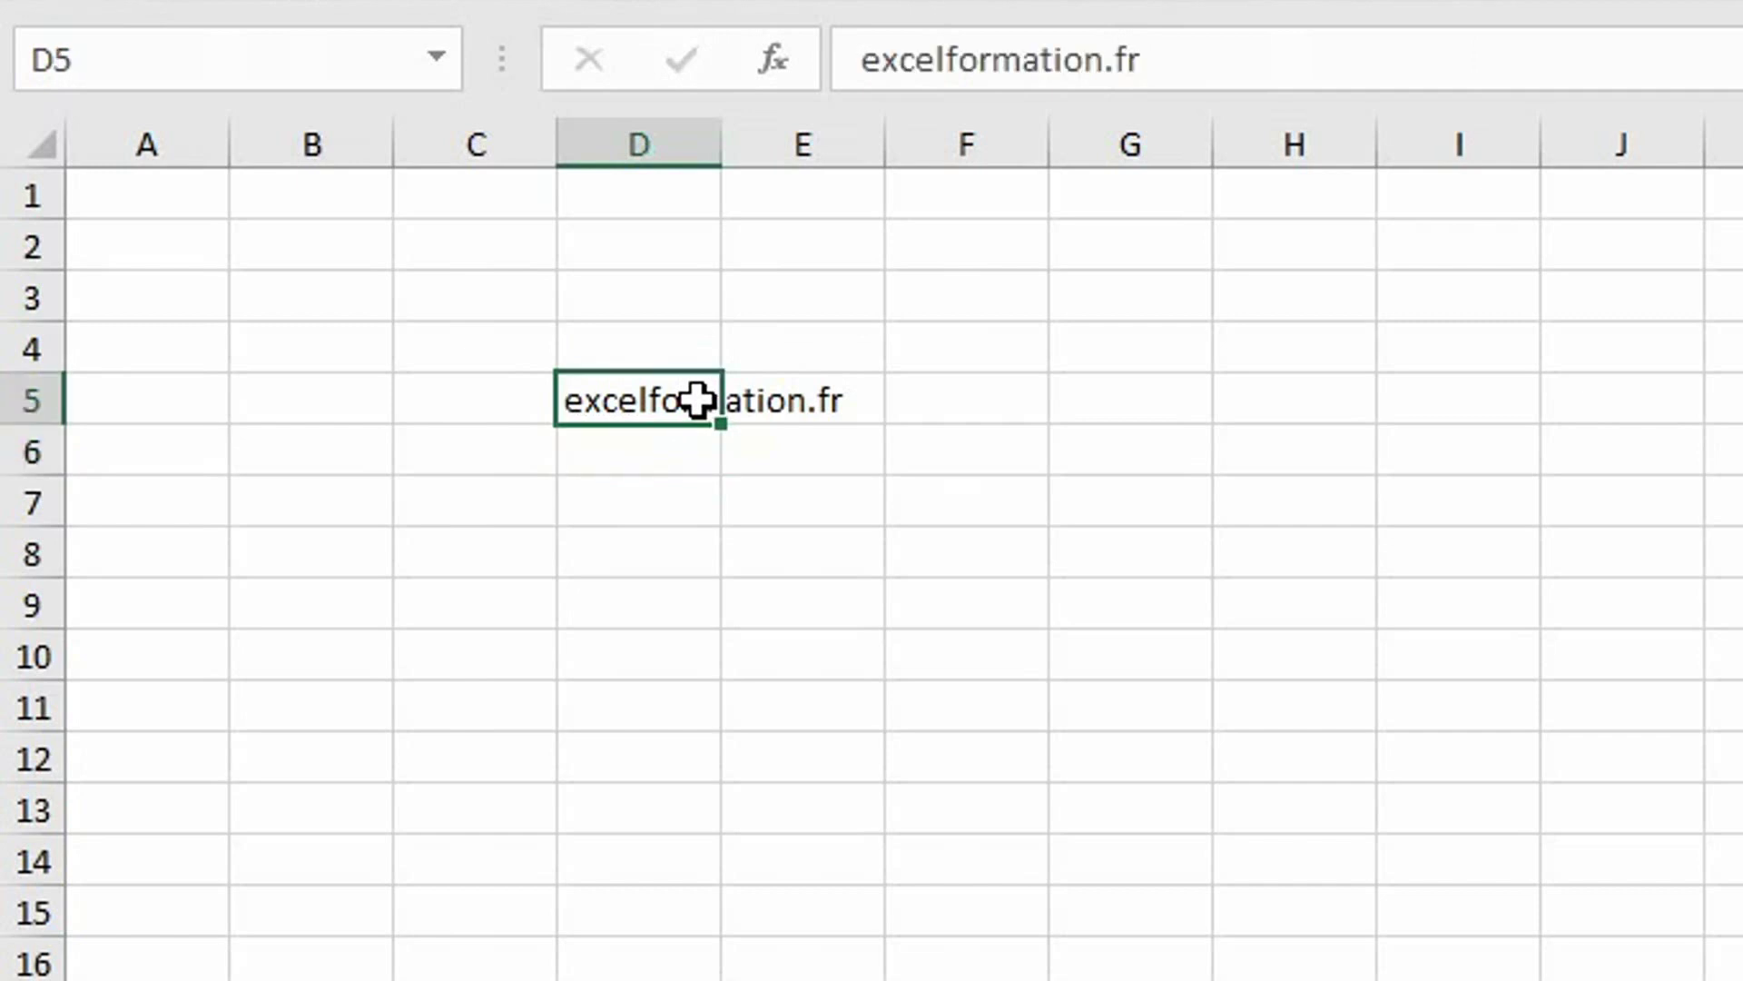
{"action": "left_click_drag", "start_coordinate": [1169, 64], "coordinate": [762, 50]}
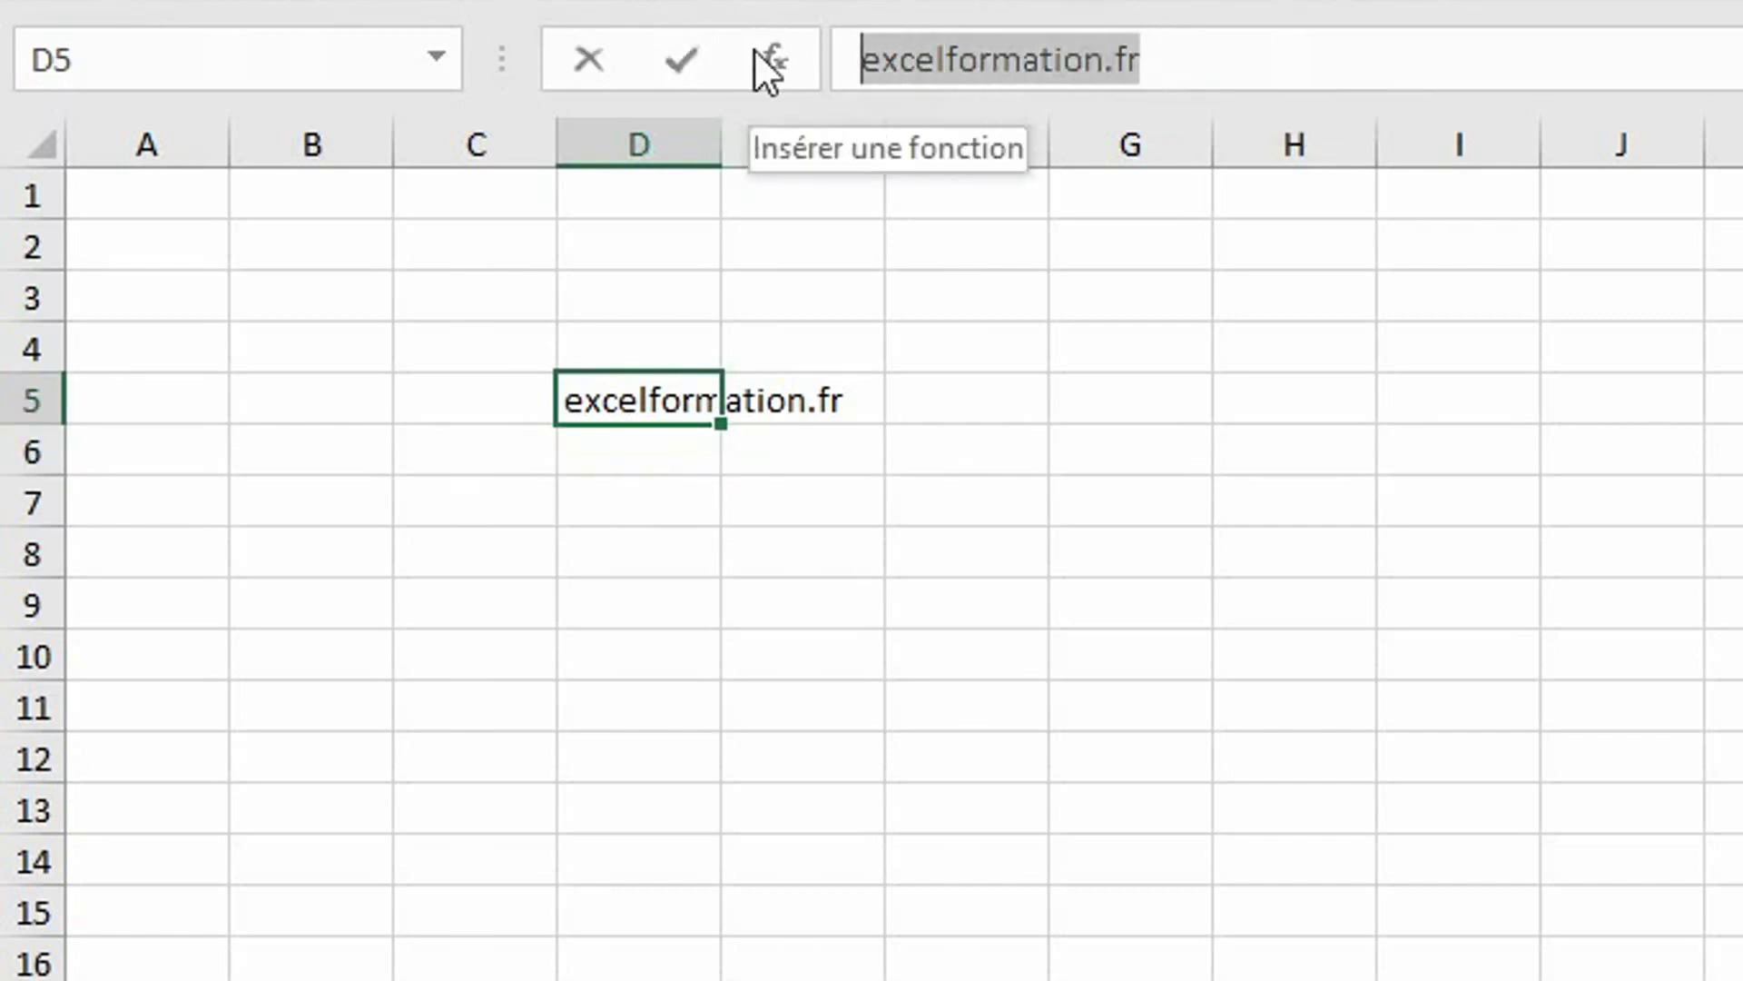
{"action": "key", "text": "ctrl+c"}
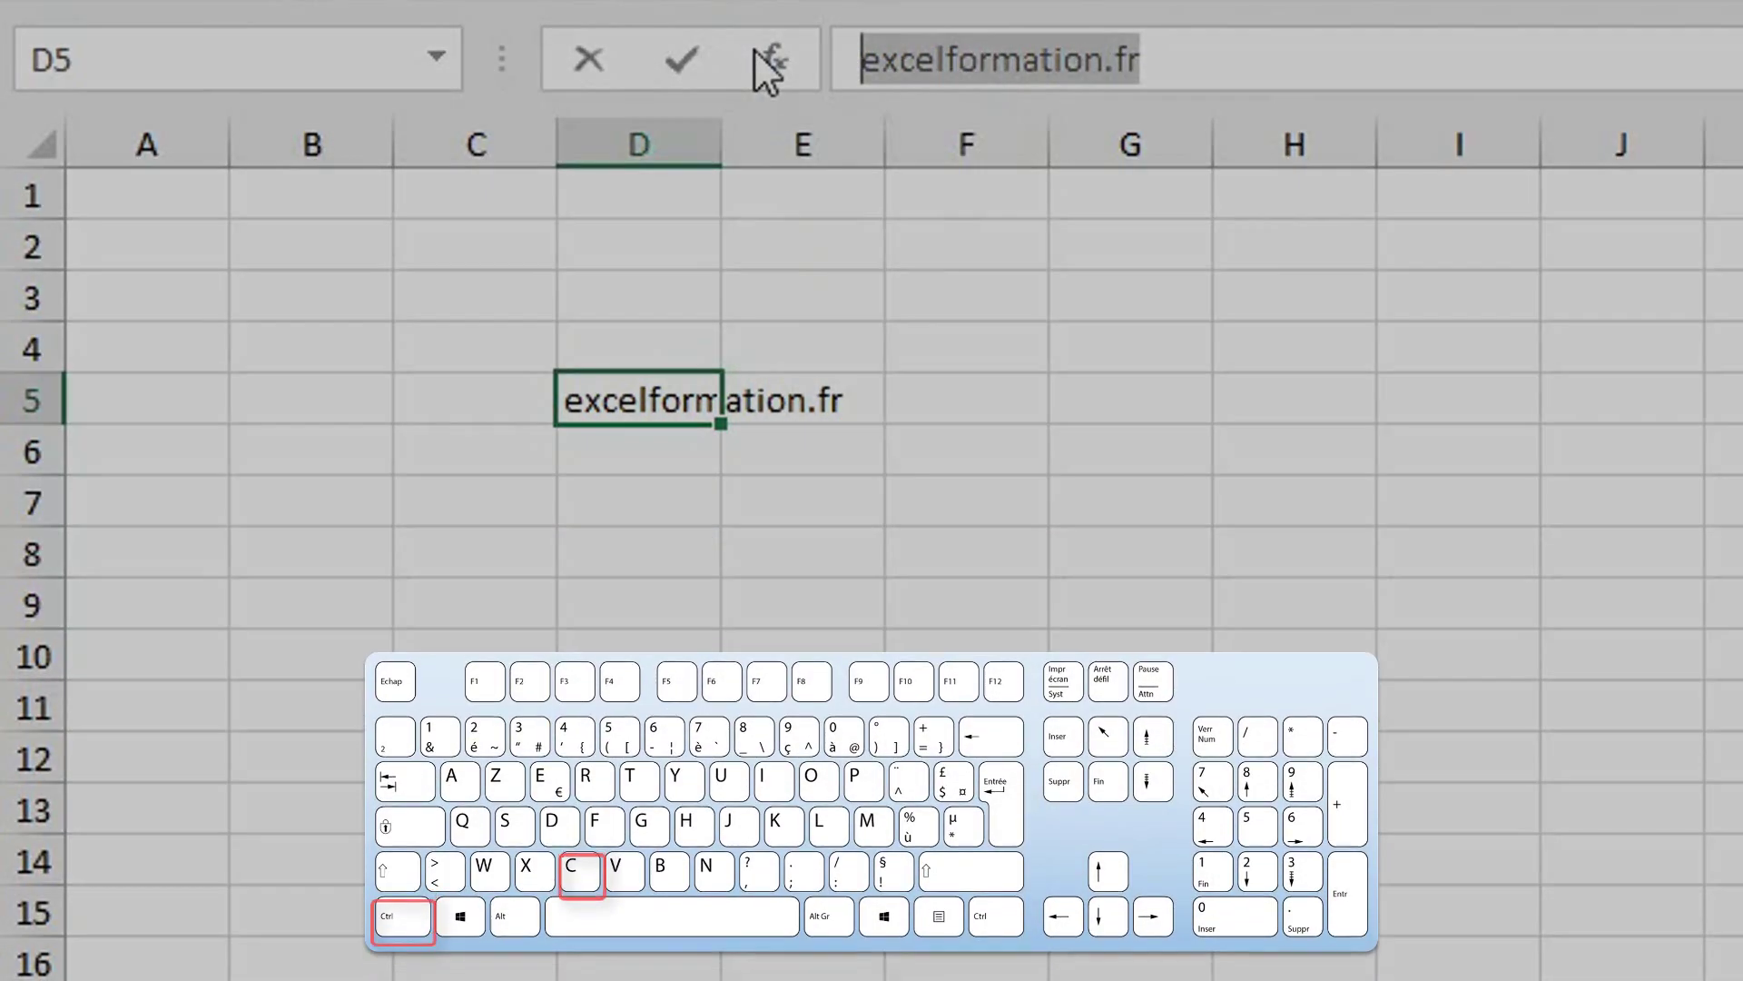
{"action": "type", "text": "²"}
{"action": "key", "text": "Escape"}
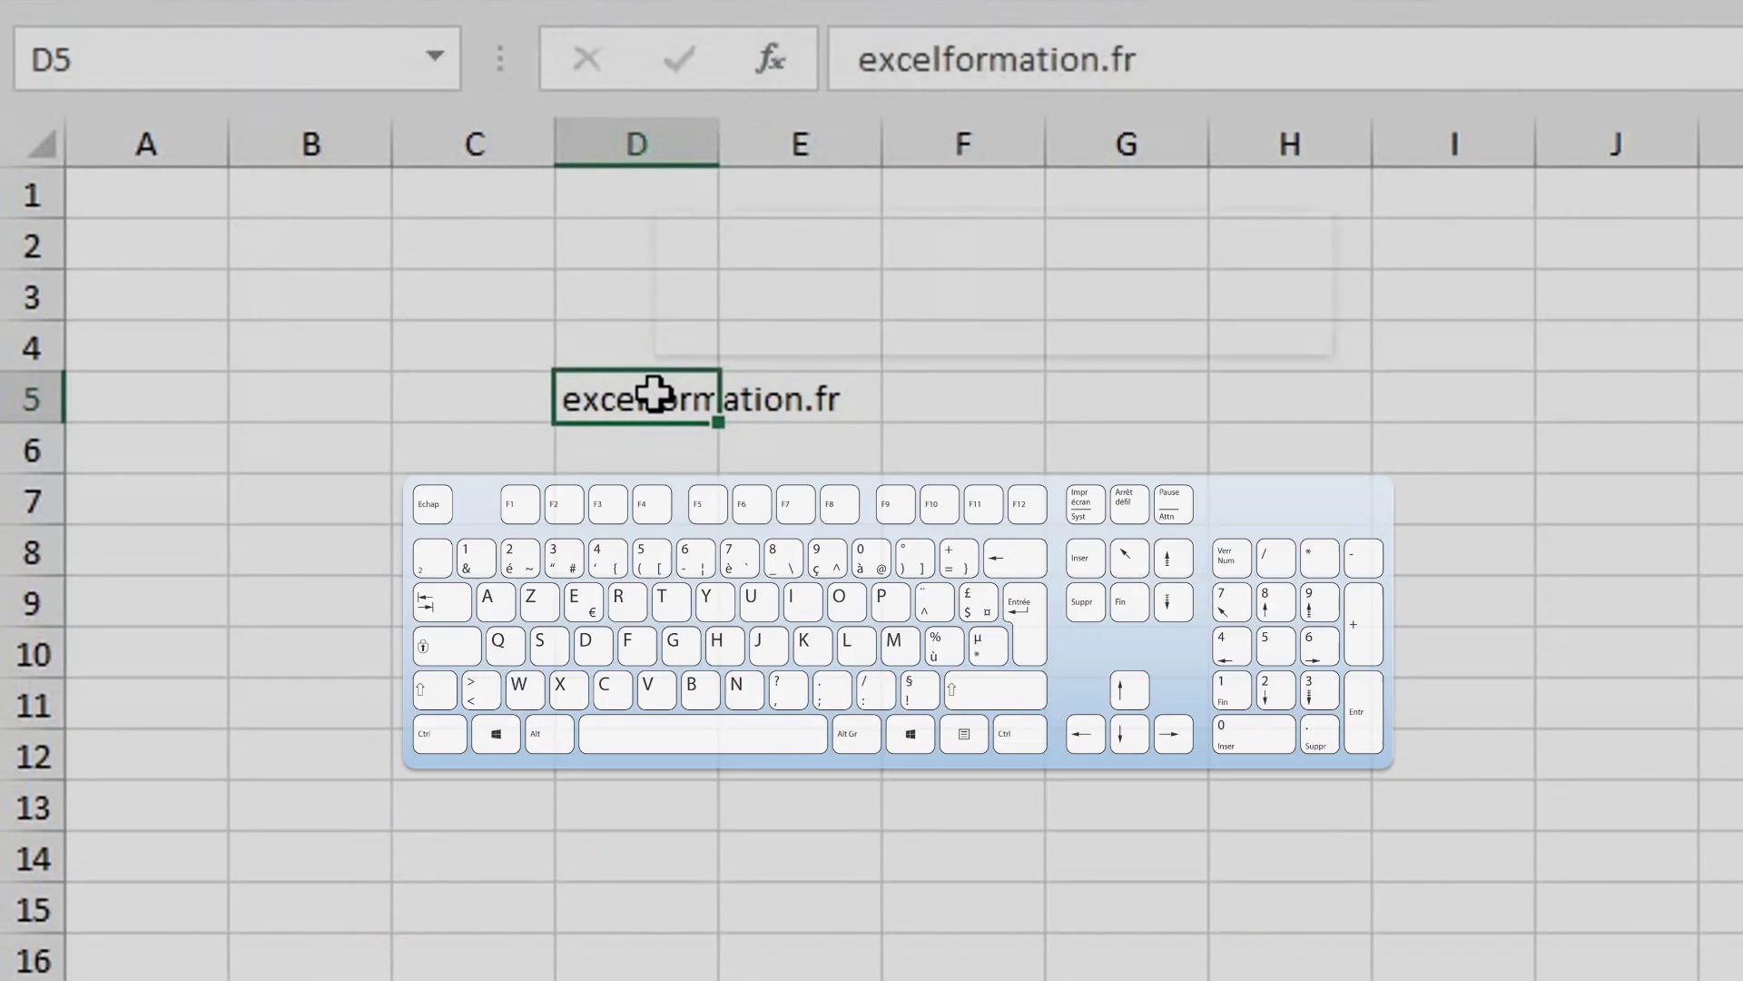
Insert a hyperlink in cell D5 with excelformation.fr as its address.
{"action": "right_click", "coordinate": [656, 395]}
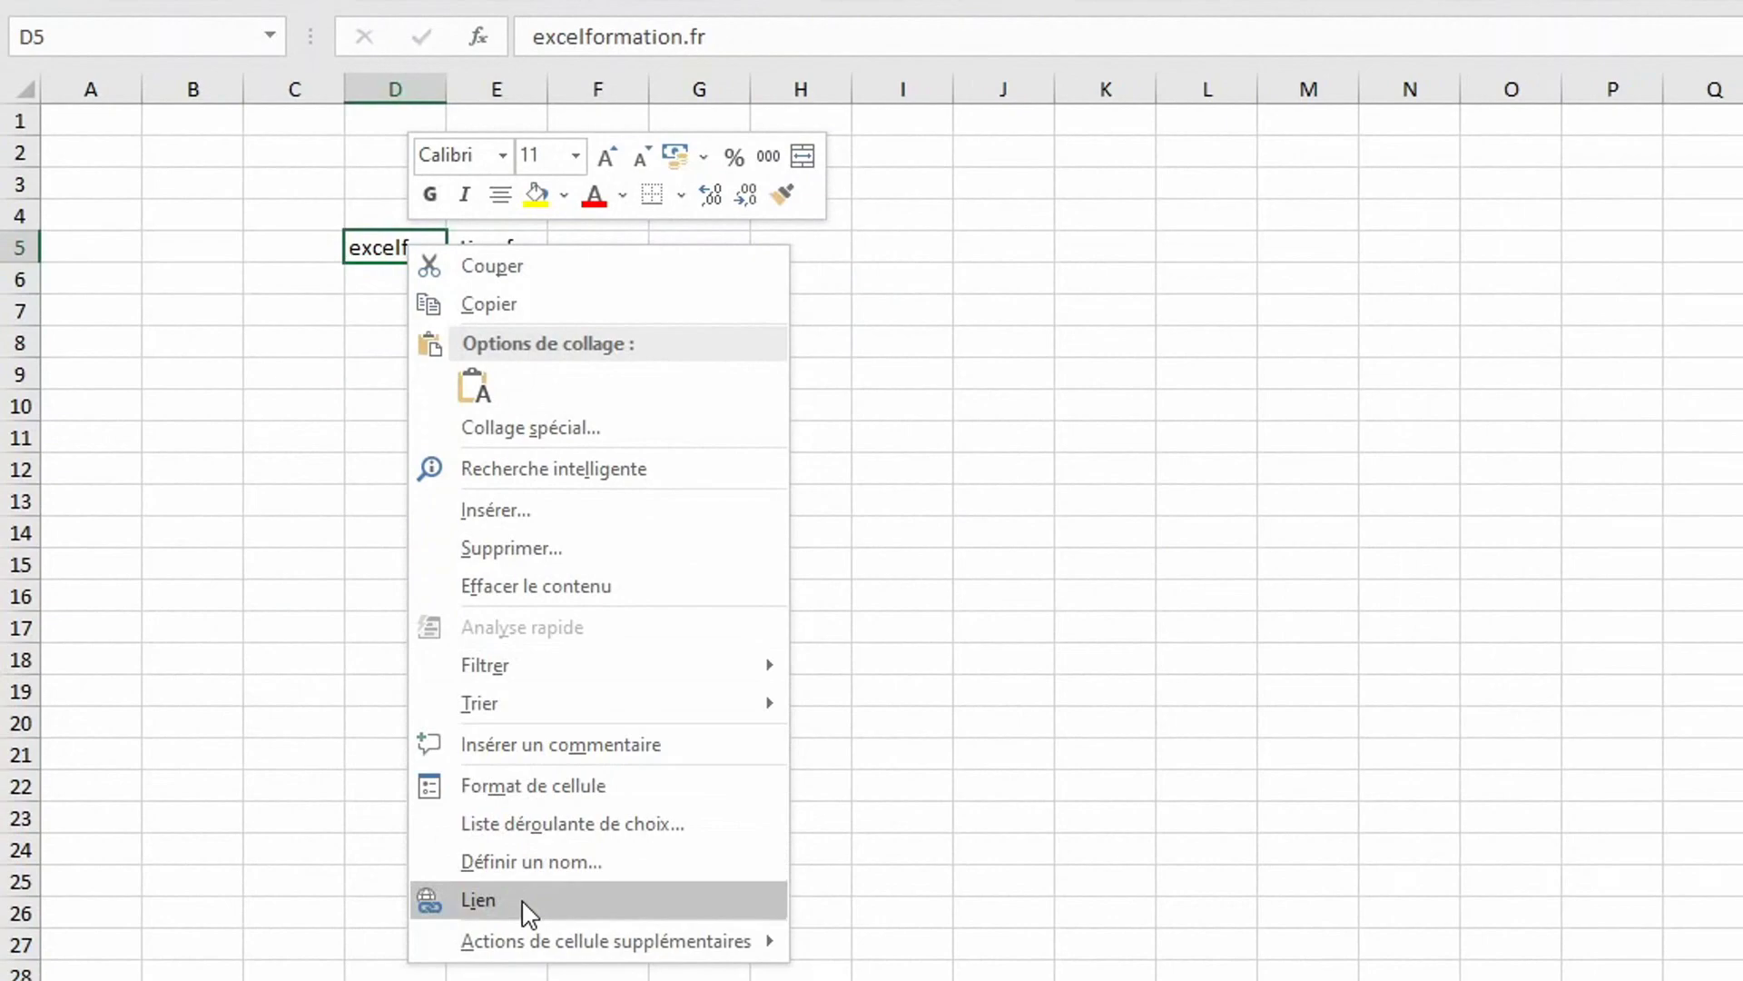
{"action": "left_click", "coordinate": [373, 251]}
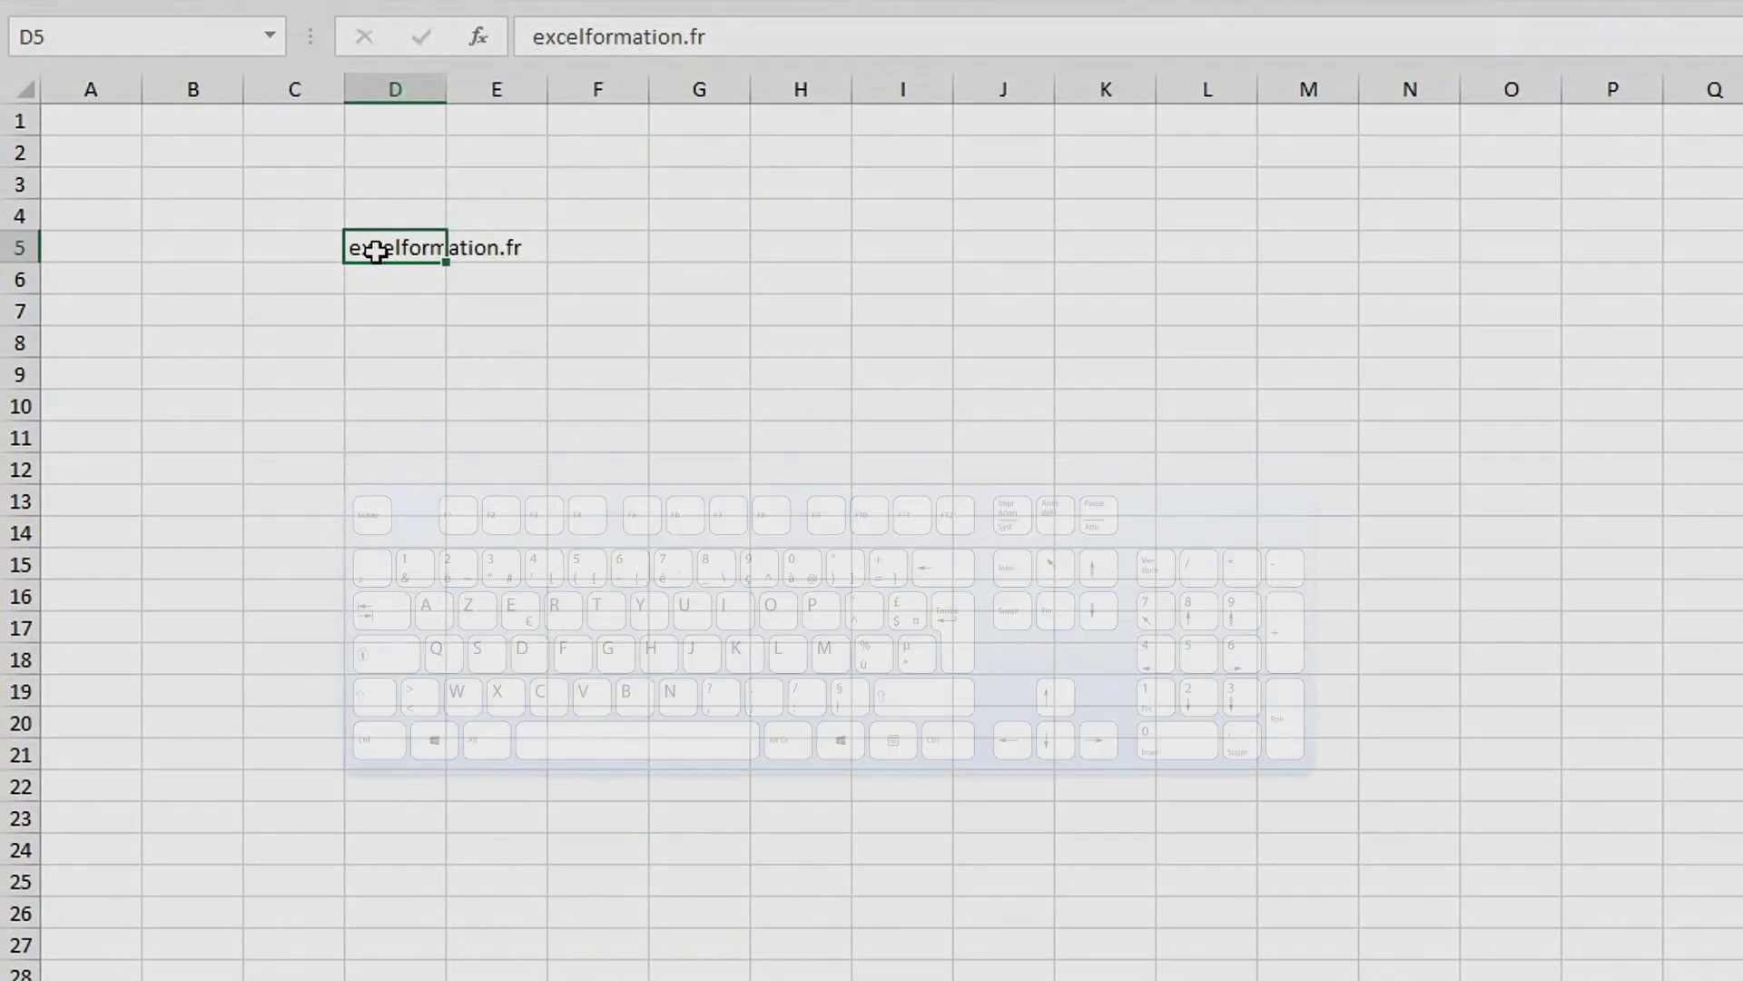
{"action": "key", "text": "ctrl+k"}
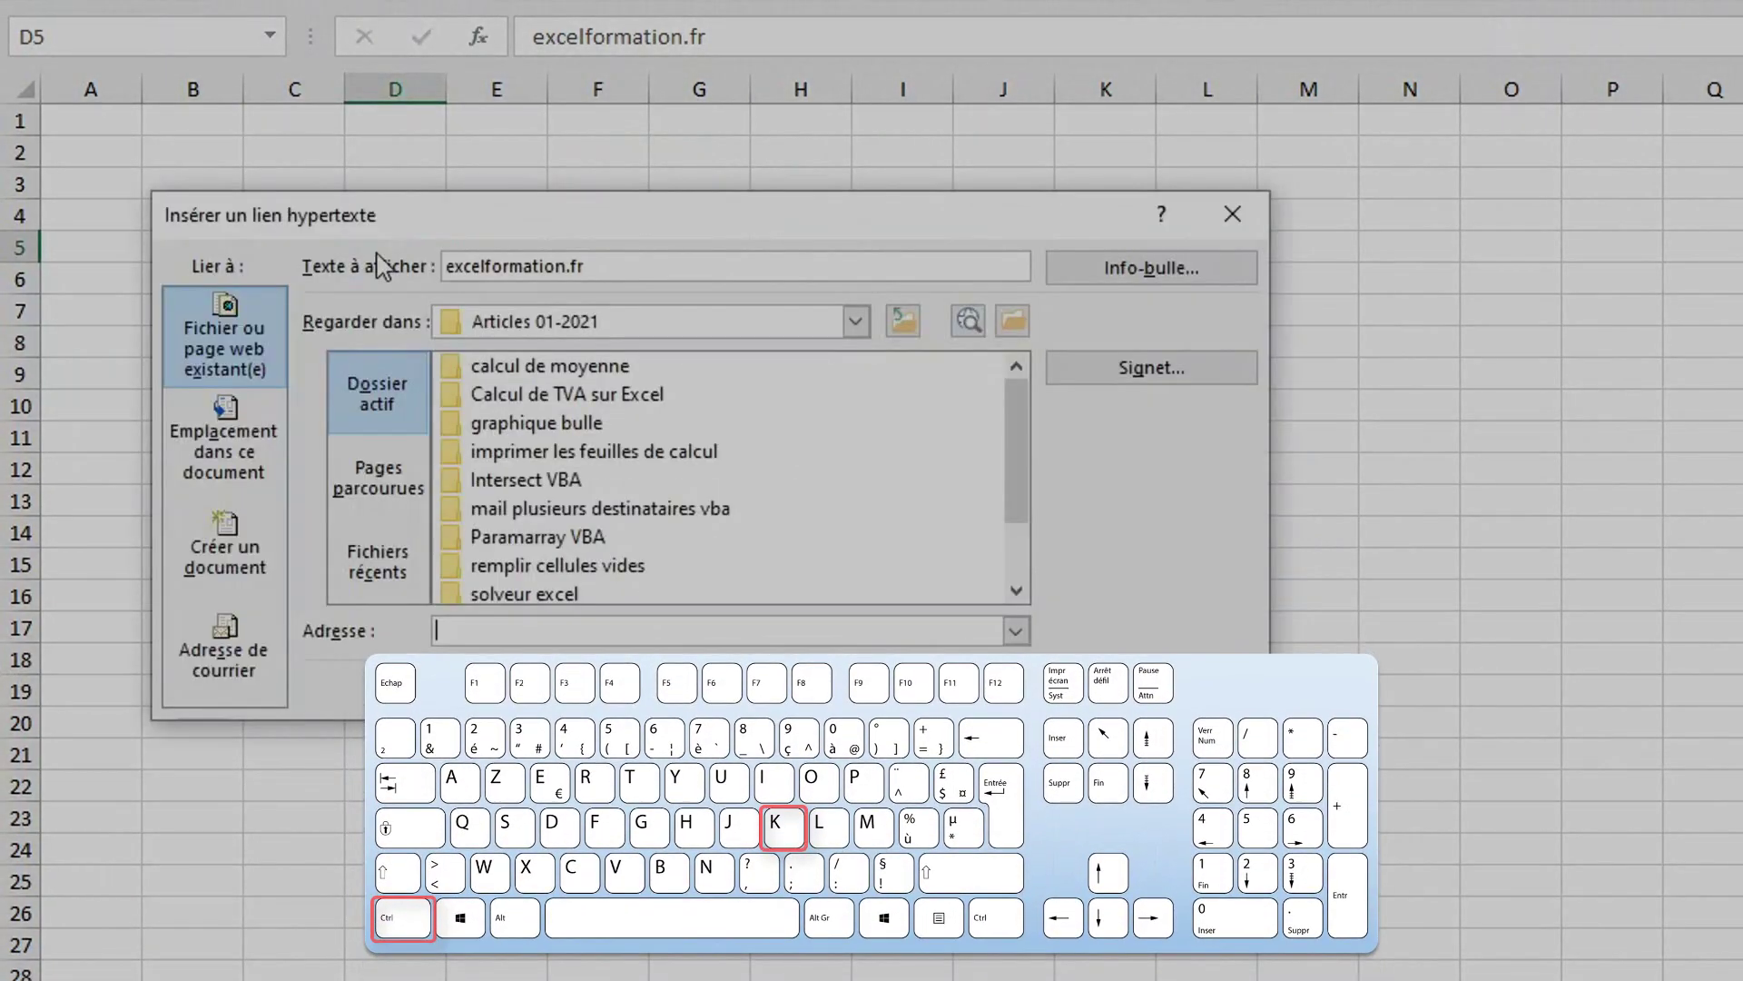
{"action": "type", "text": "excelformation.fr"}
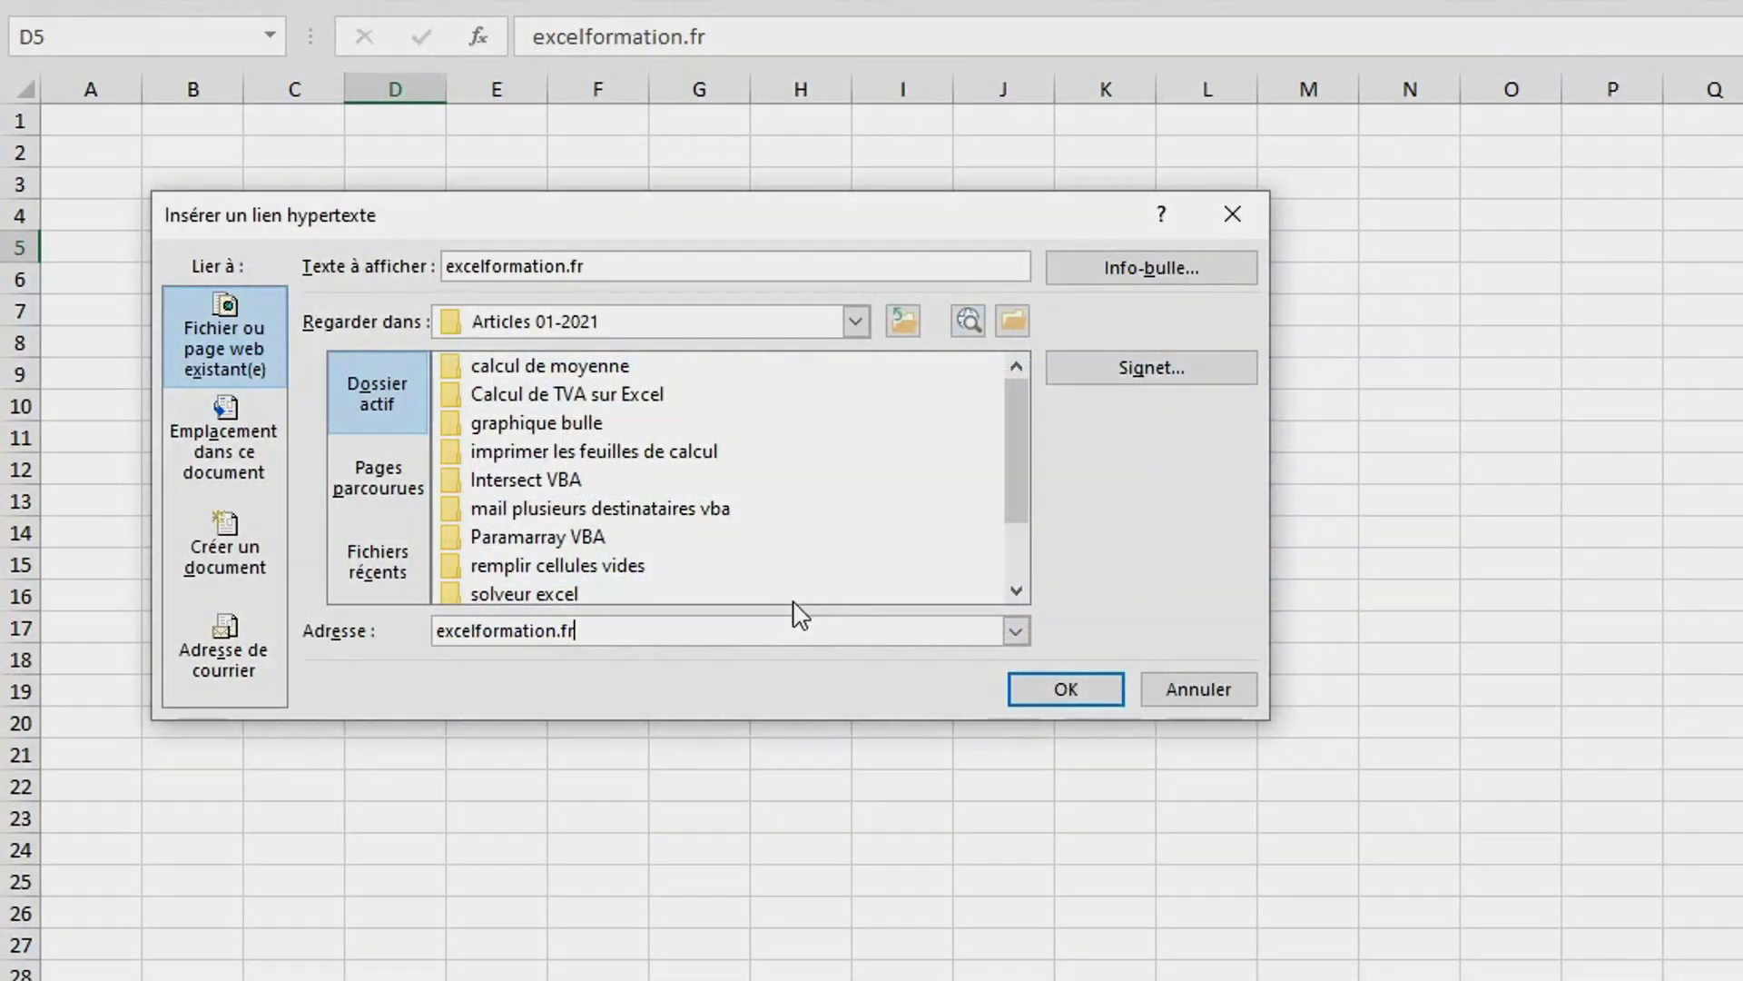
{"action": "key", "text": "Return"}
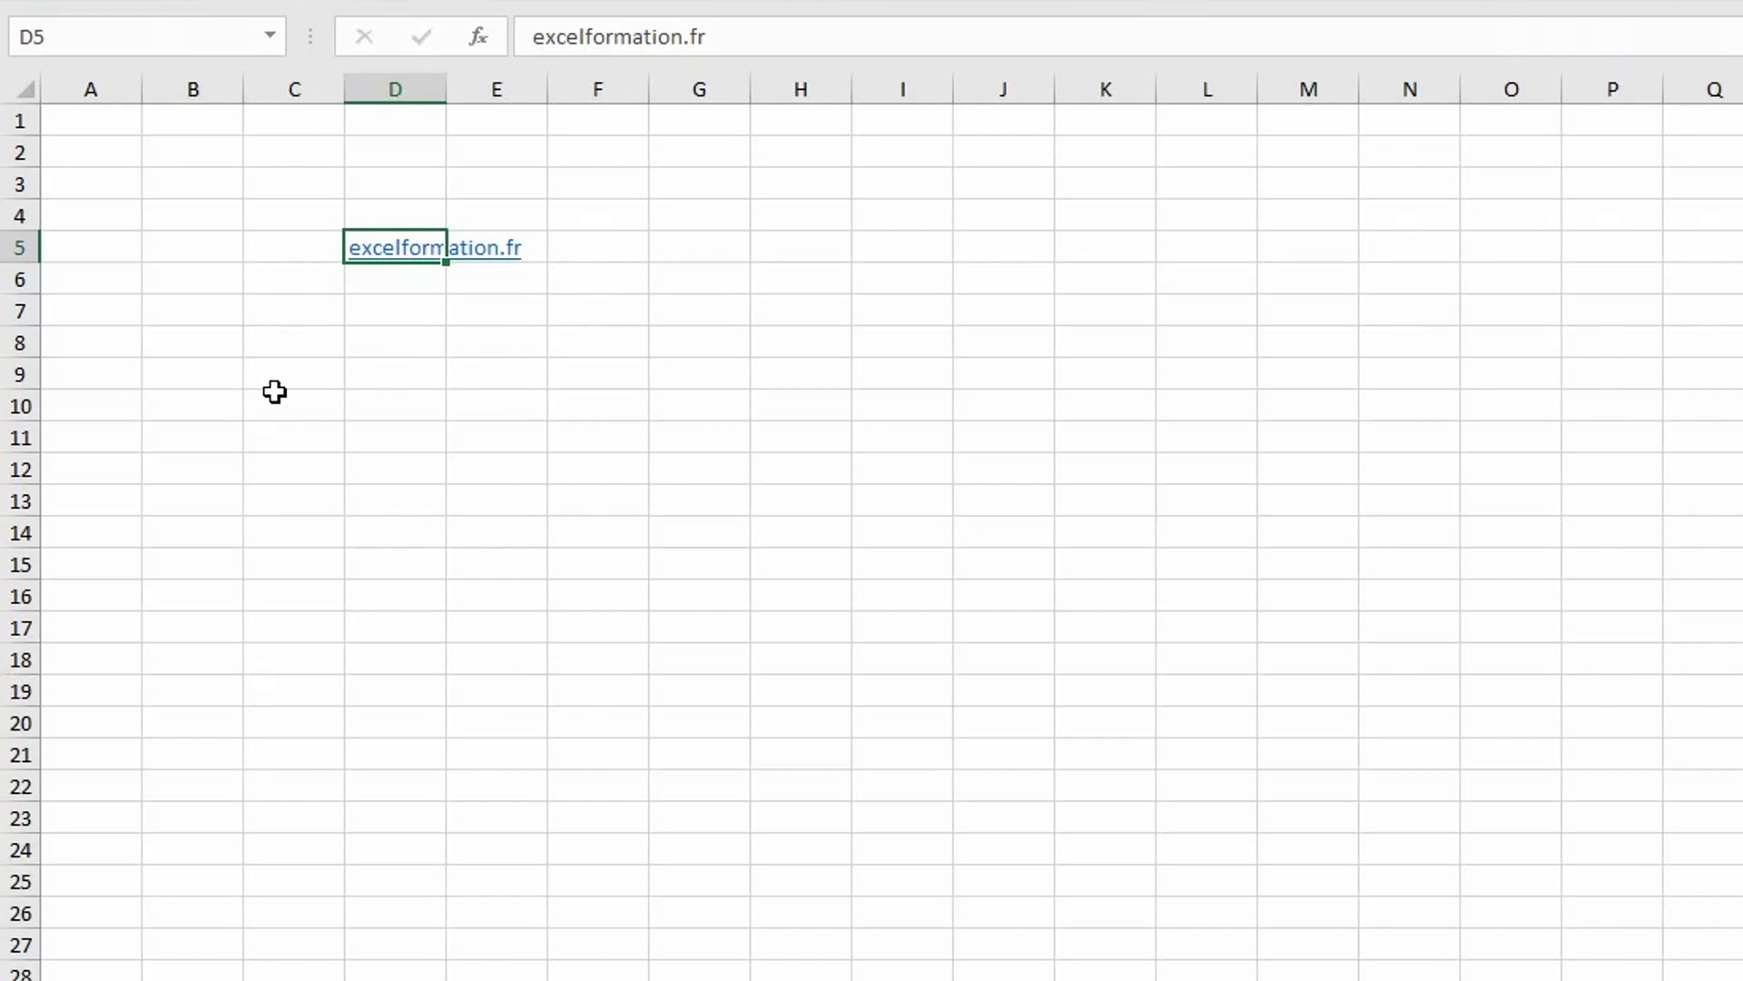
{"action": "key", "text": "Down"}
{"action": "key", "text": "Down"}
{"action": "key", "text": "Down"}
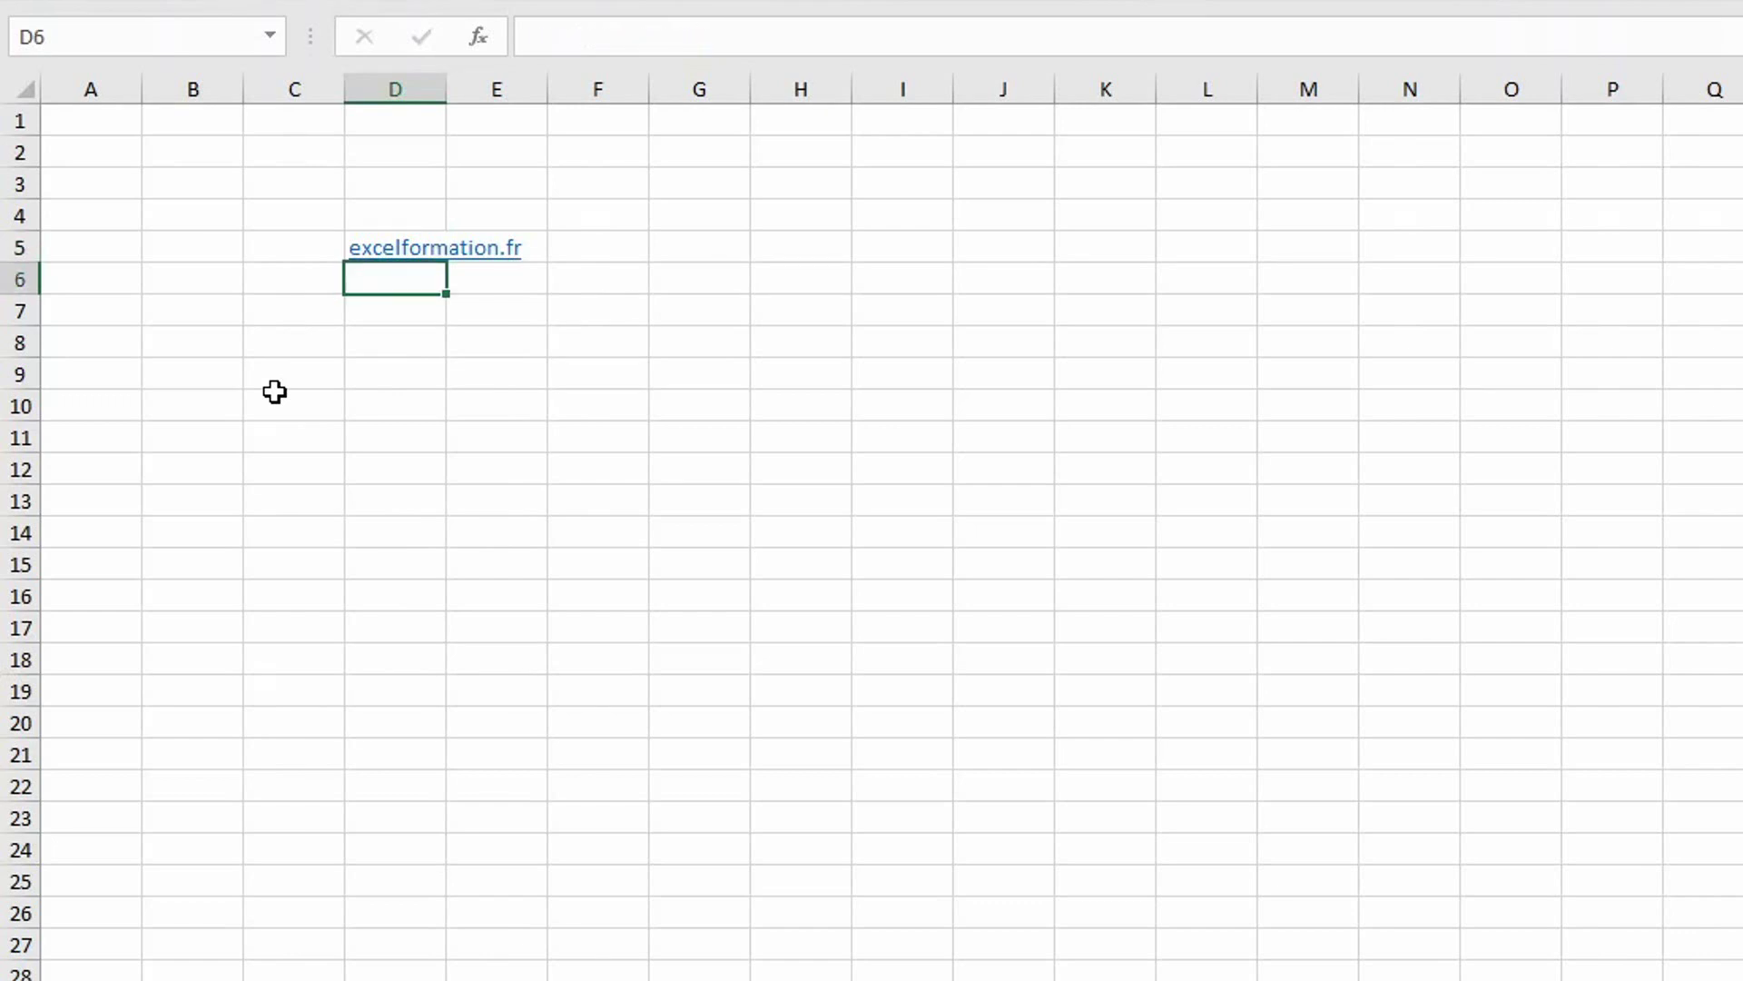
{"action": "type", "text": "htt"}
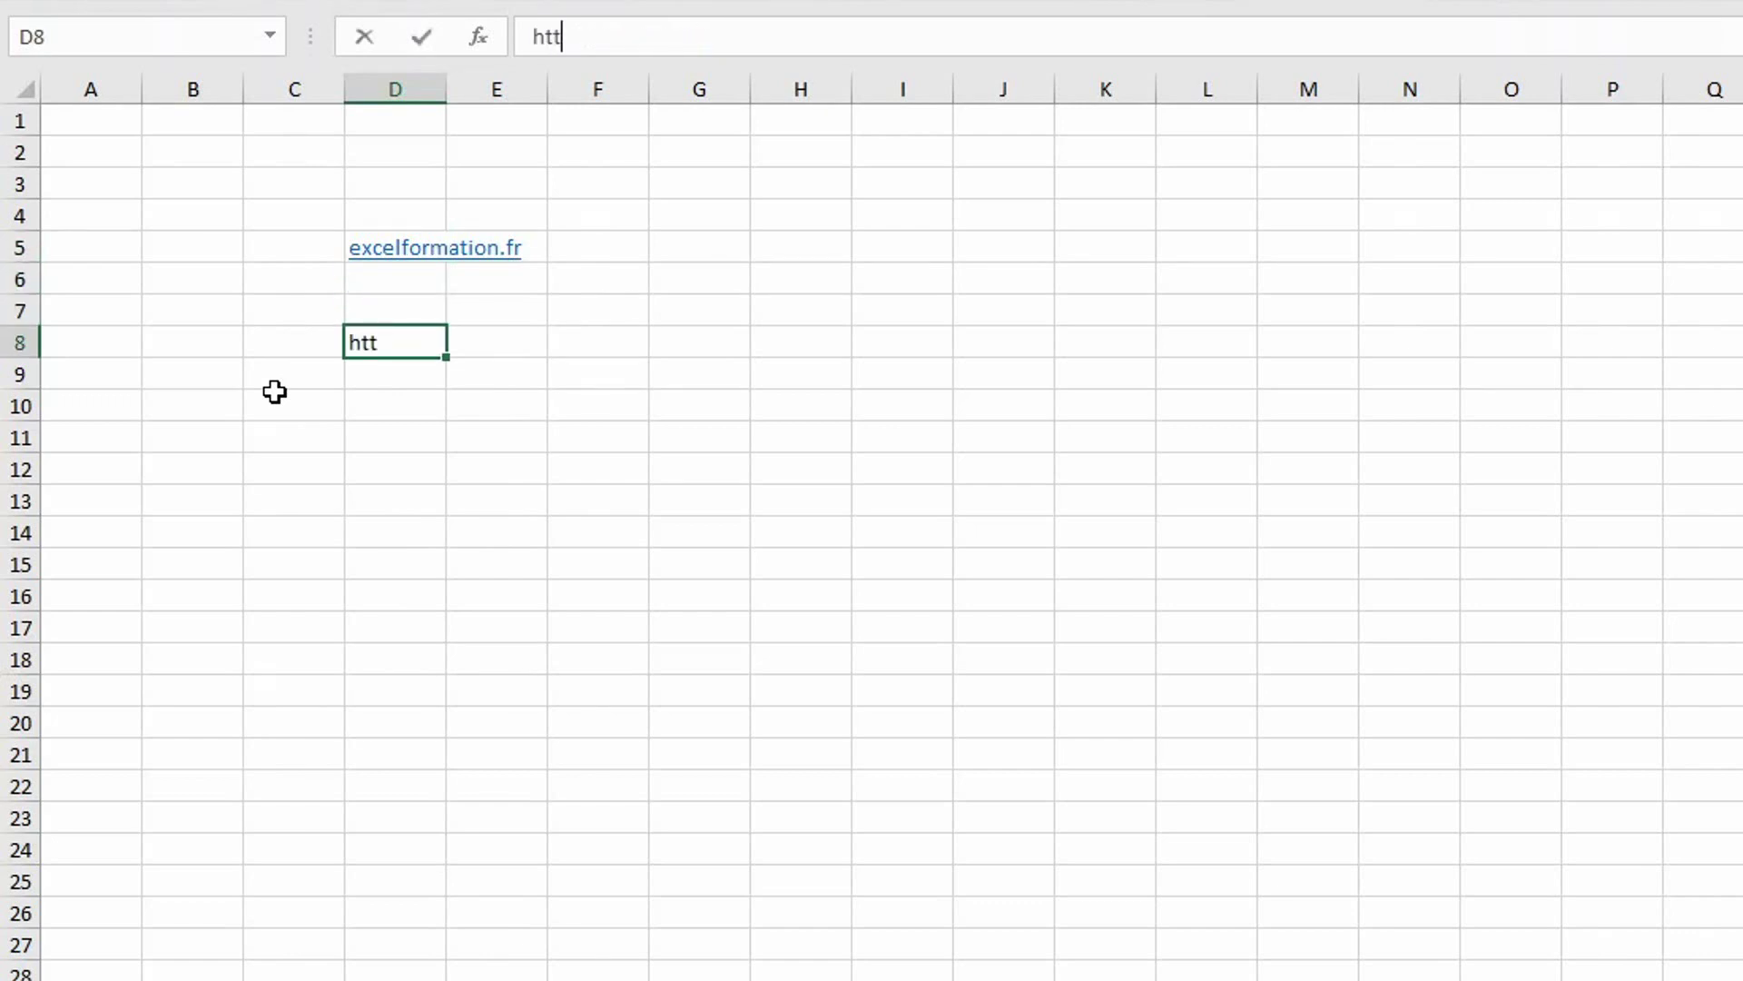
{"action": "type", "text": "ps://"}
{"action": "type", "text": "www"}
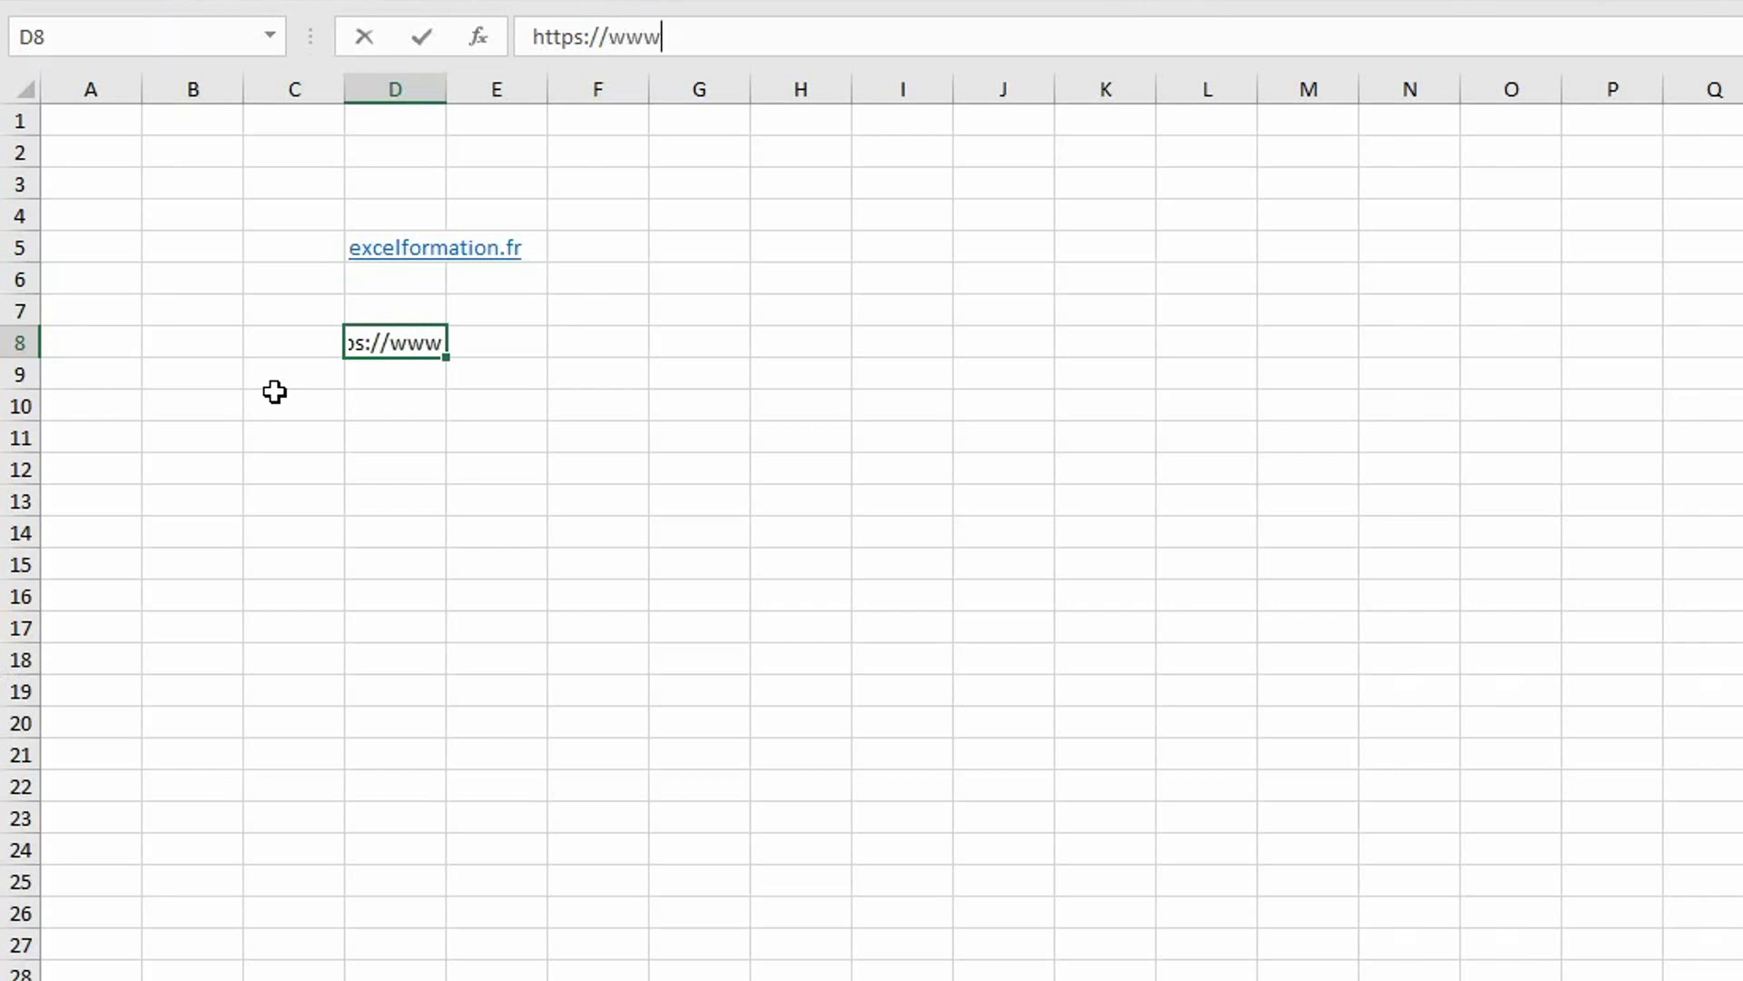
{"action": "type", "text": ".excelformation.Fr"}
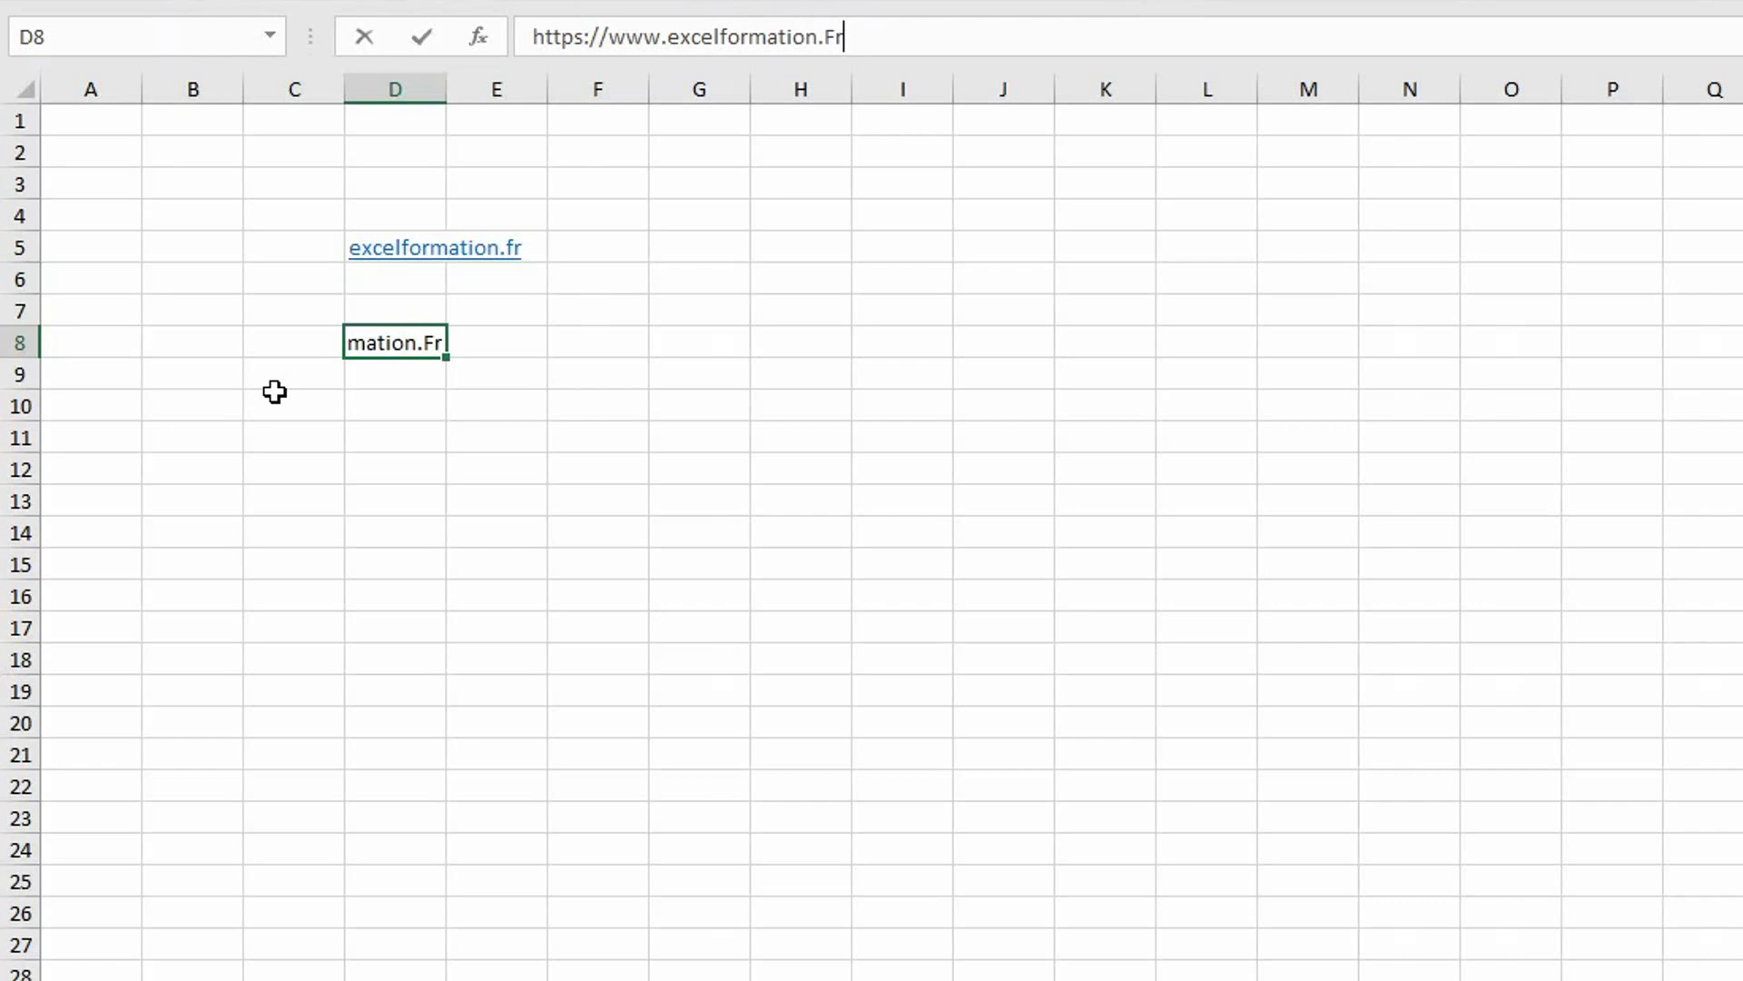
{"action": "key", "text": "Return"}
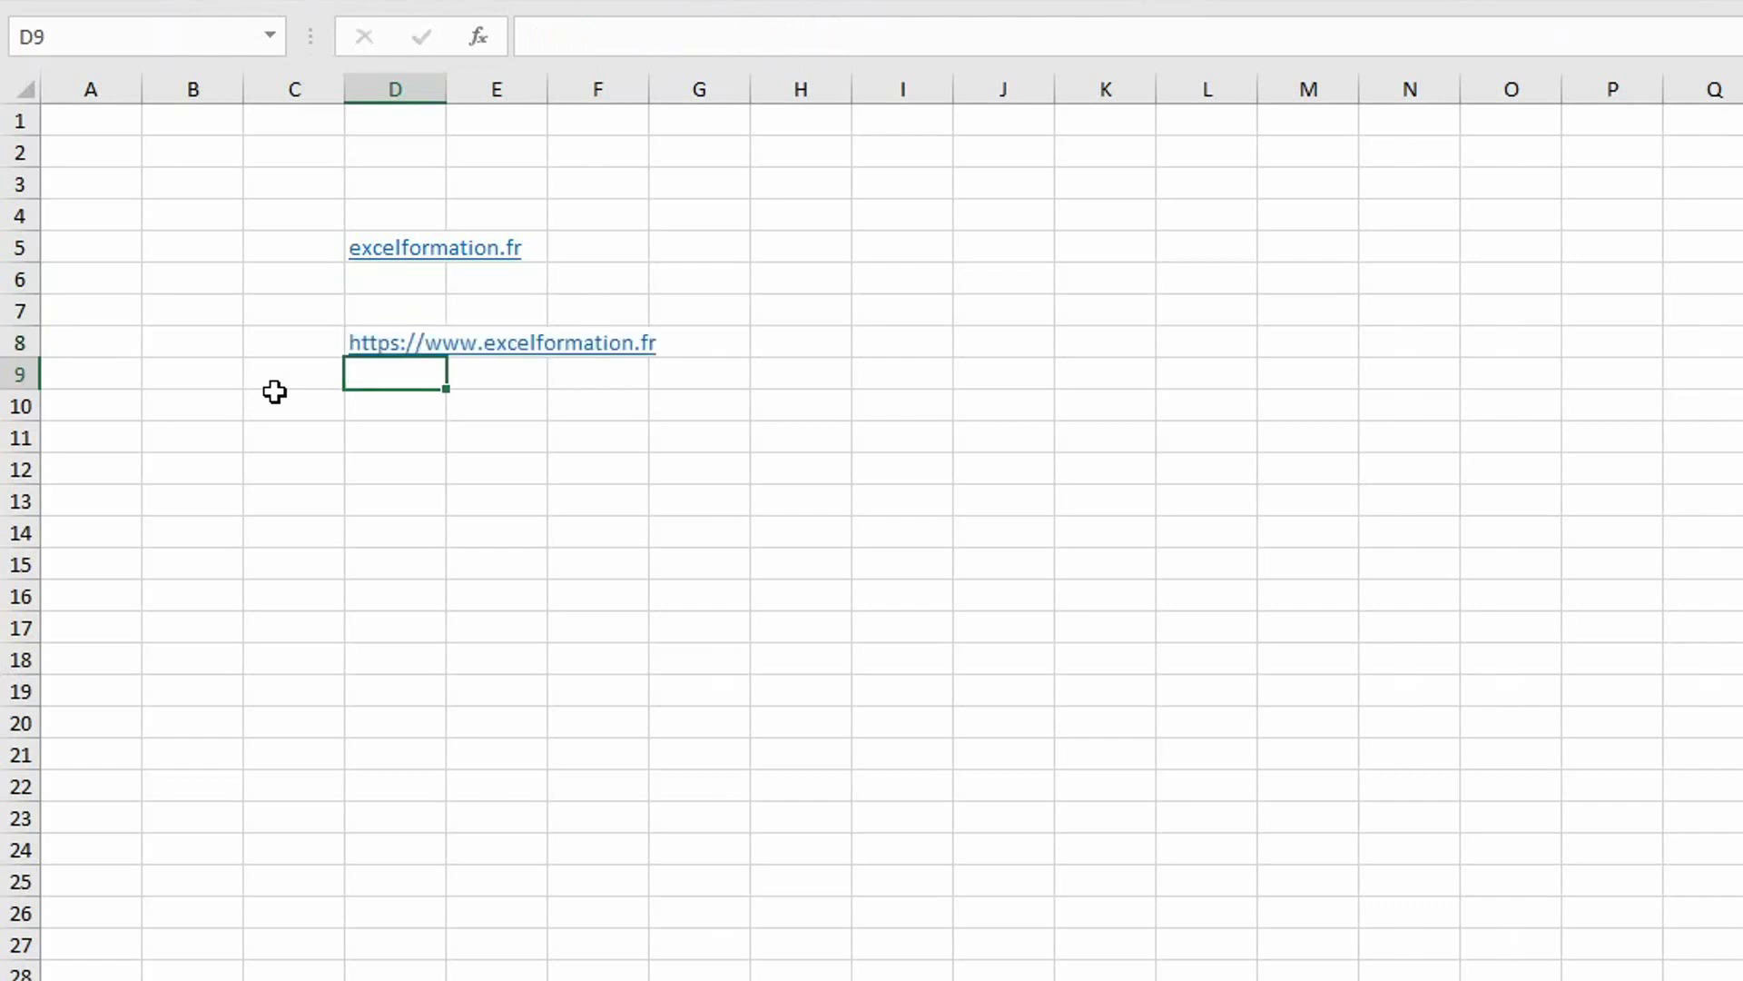
{"action": "left_click", "coordinate": [374, 343]}
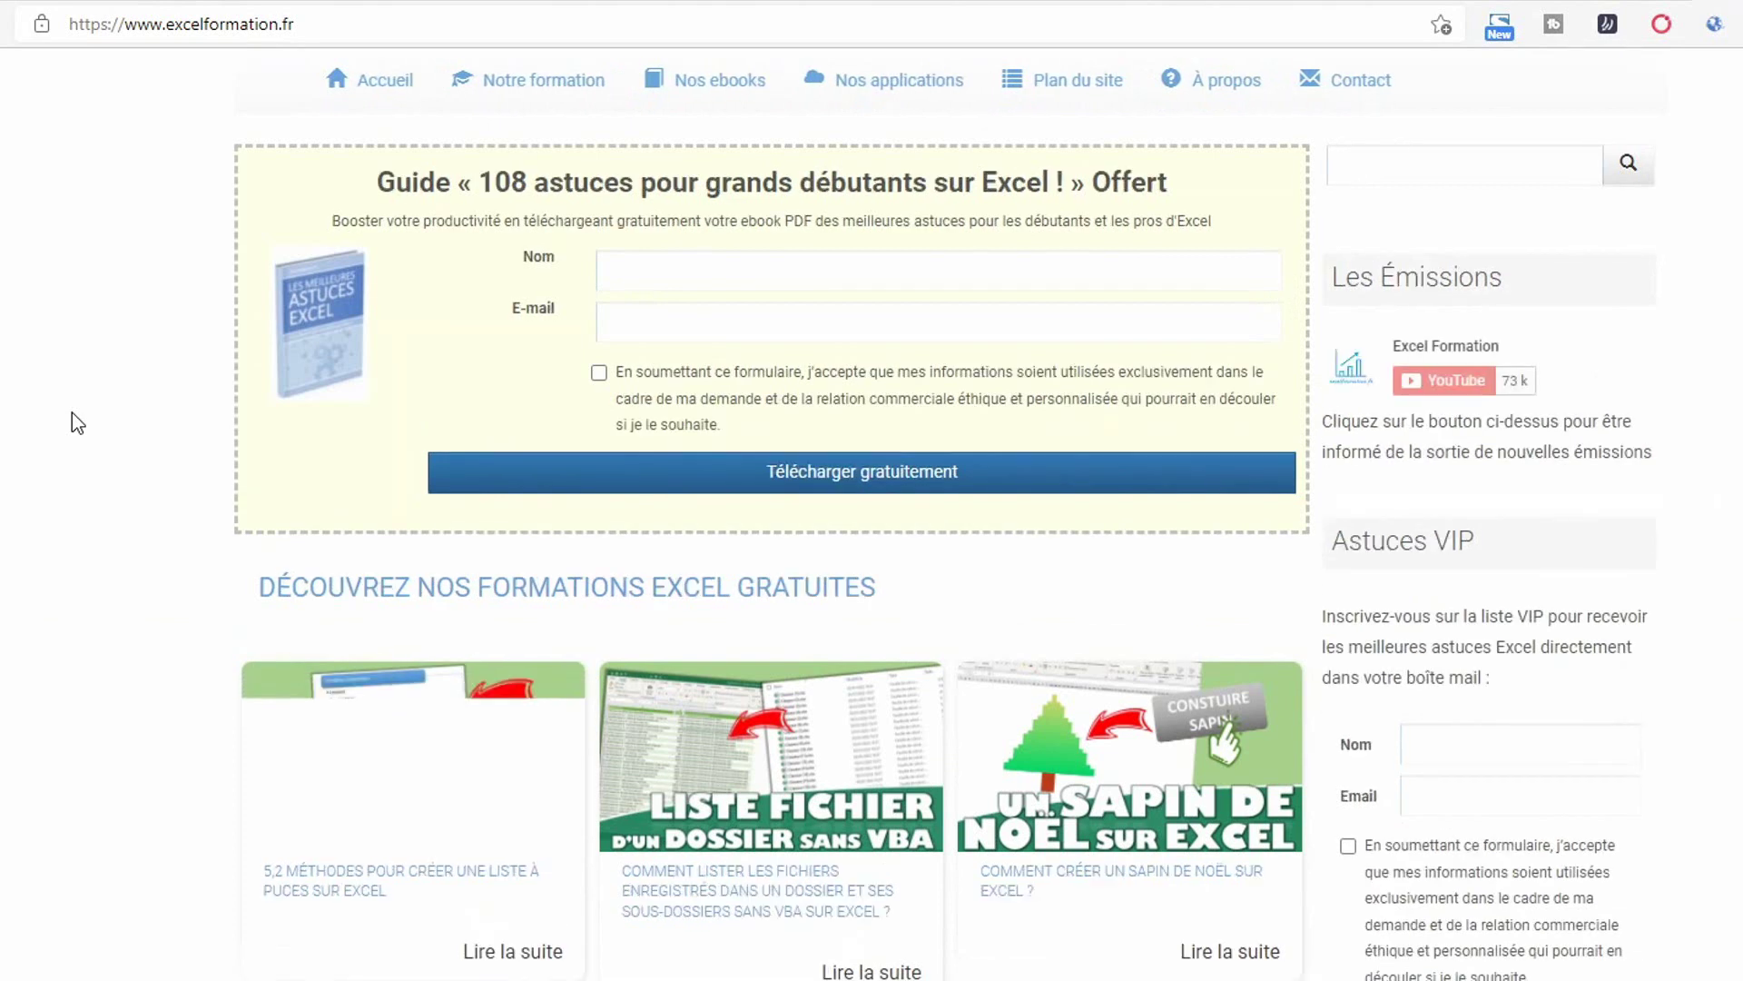
{"action": "scroll", "coordinate": [72, 412], "scroll_direction": "down", "scroll_amount": 1}
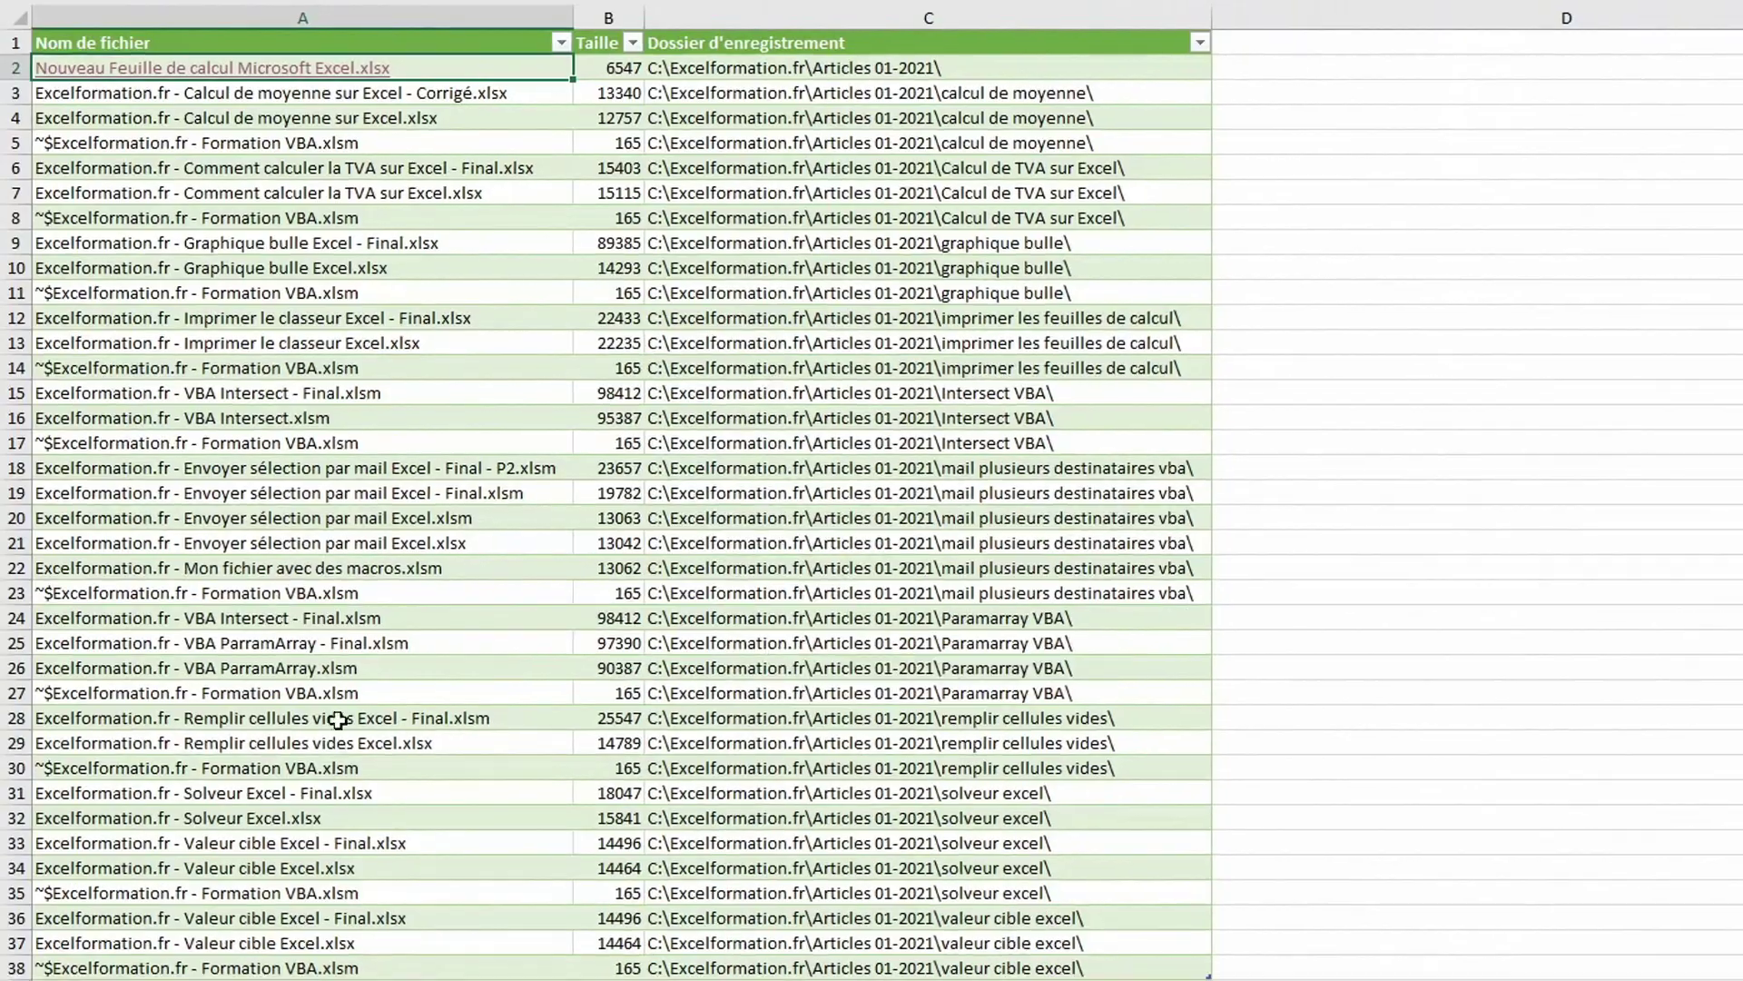
Enter =LIEN_HYPERTEXTE([@[Dossier d''enregistrement]]&[@[Nom de fichier]]) in cell D2 to build links from each row's folder and file name.
{"action": "scroll", "coordinate": [452, 964], "scroll_direction": "down", "scroll_amount": 20}
{"action": "scroll", "coordinate": [338, 720], "scroll_direction": "up", "scroll_amount": 20}
{"action": "left_click", "coordinate": [1276, 70]}
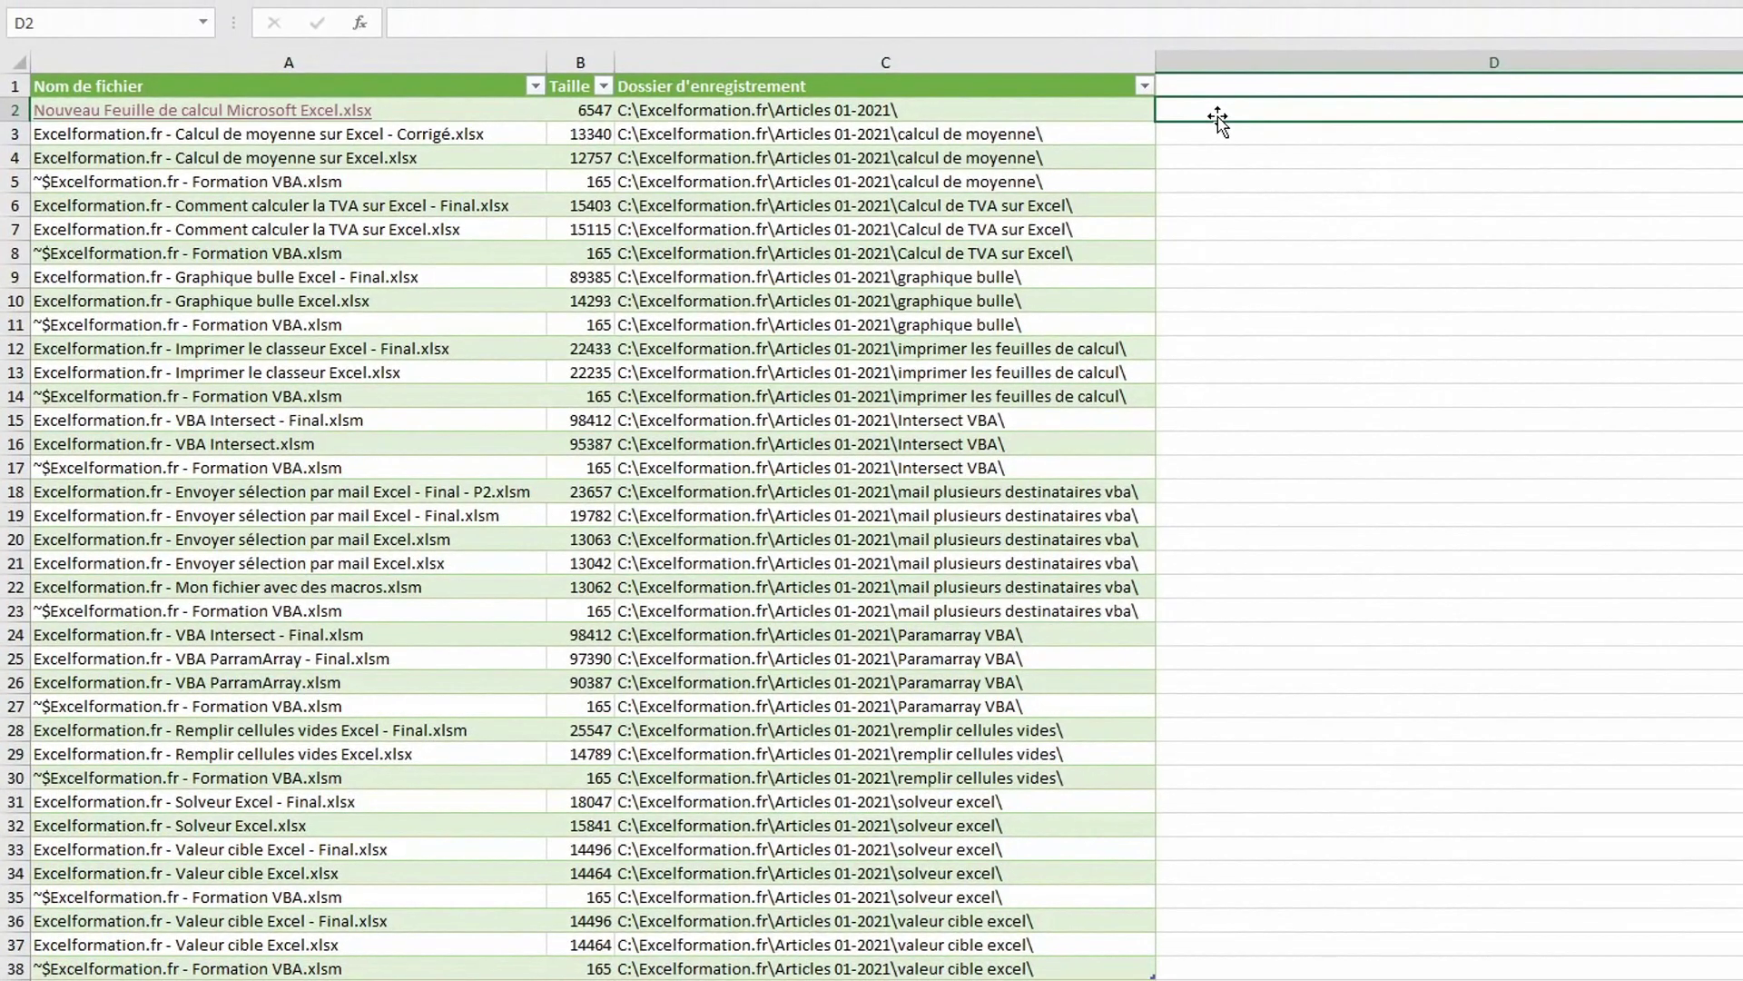
{"action": "type", "text": "=lien"}
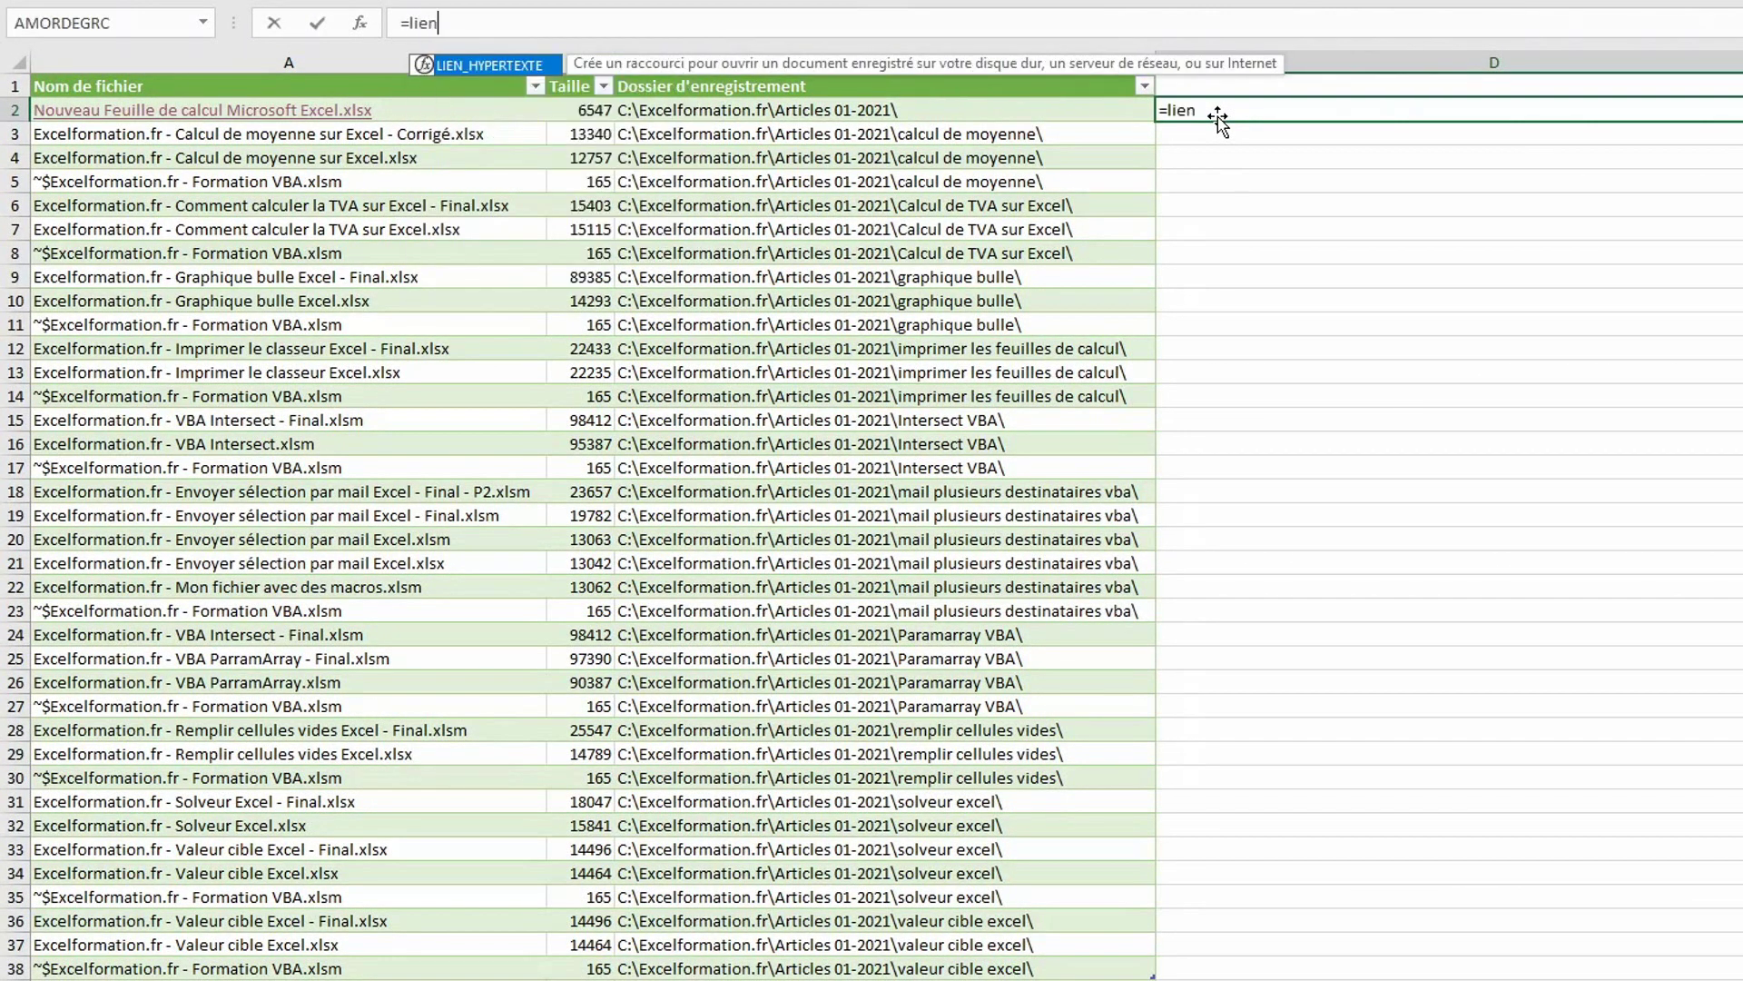
{"action": "key", "text": "Tab"}
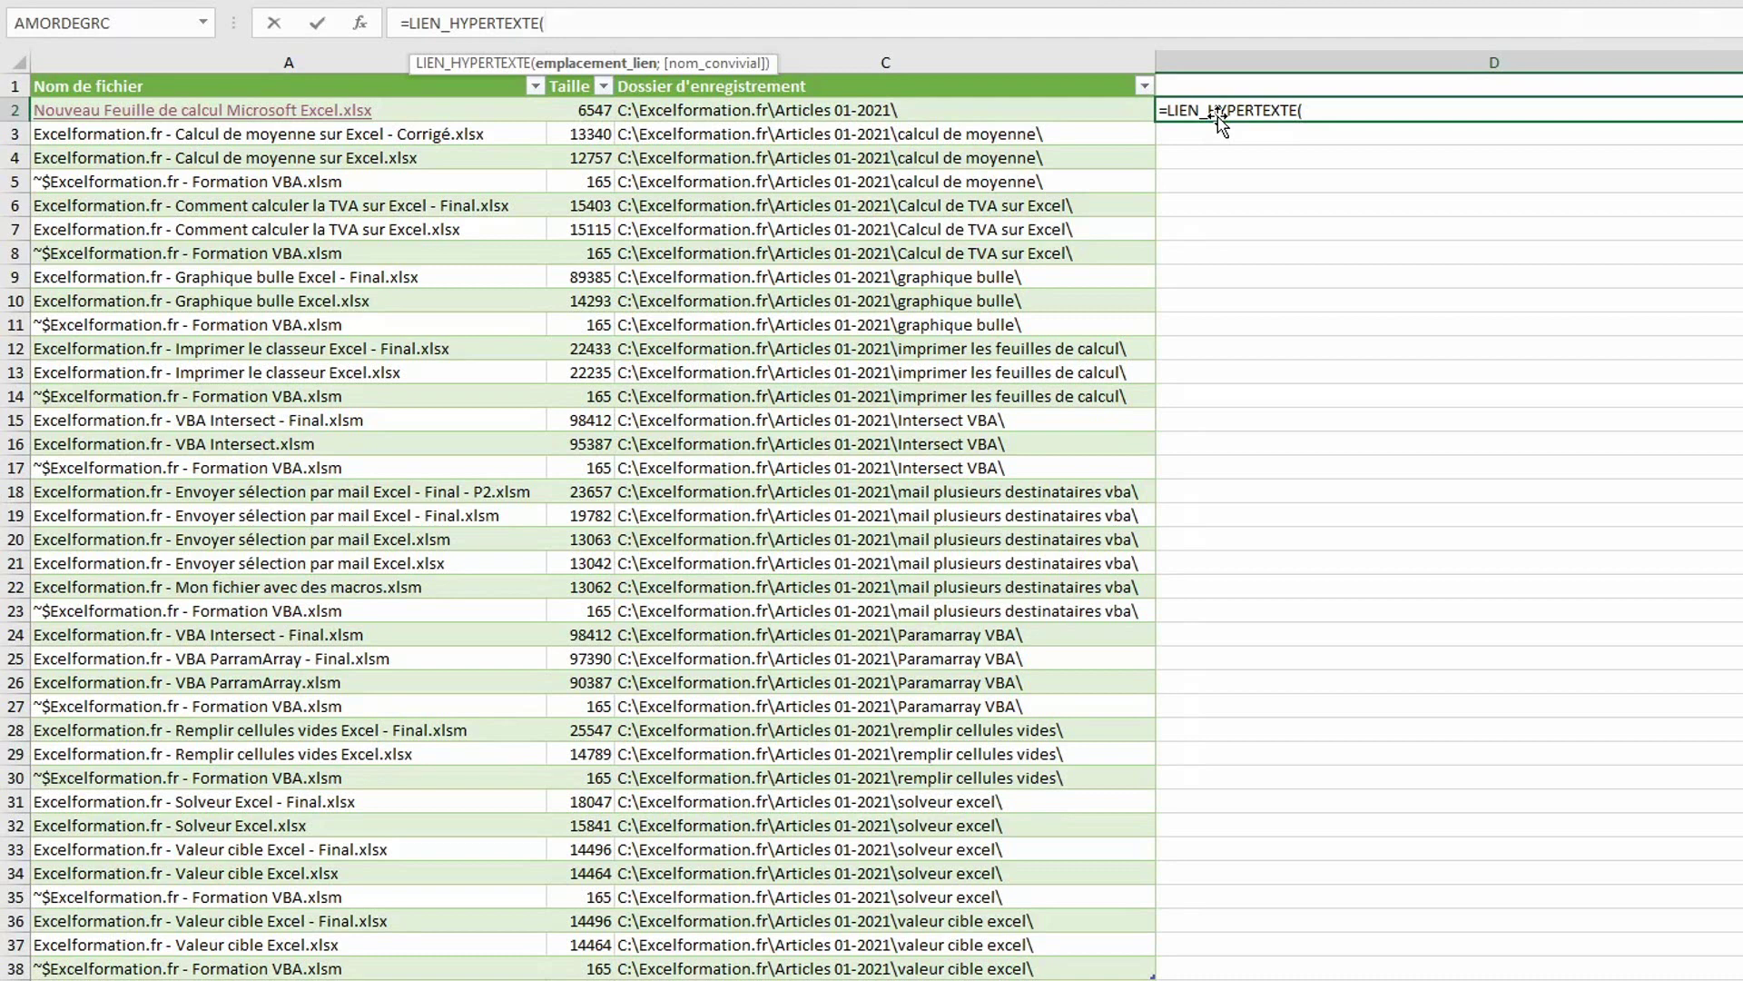
{"action": "left_click", "coordinate": [1046, 112]}
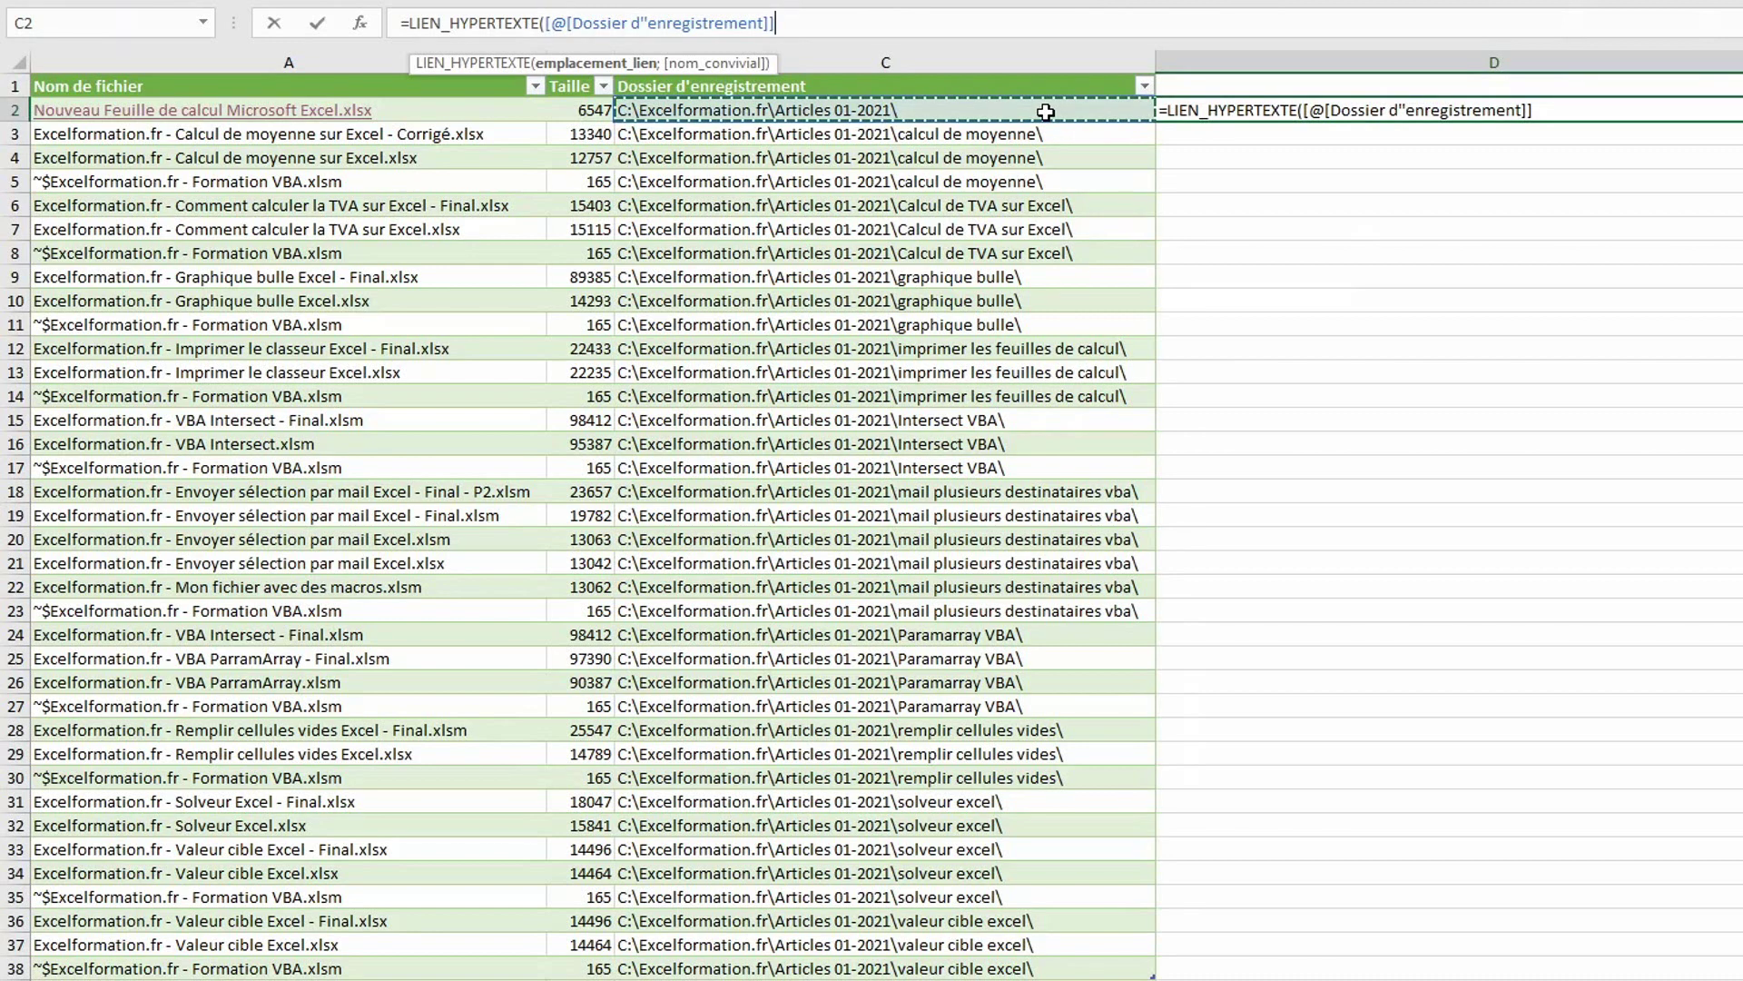
{"action": "type", "text": "&"}
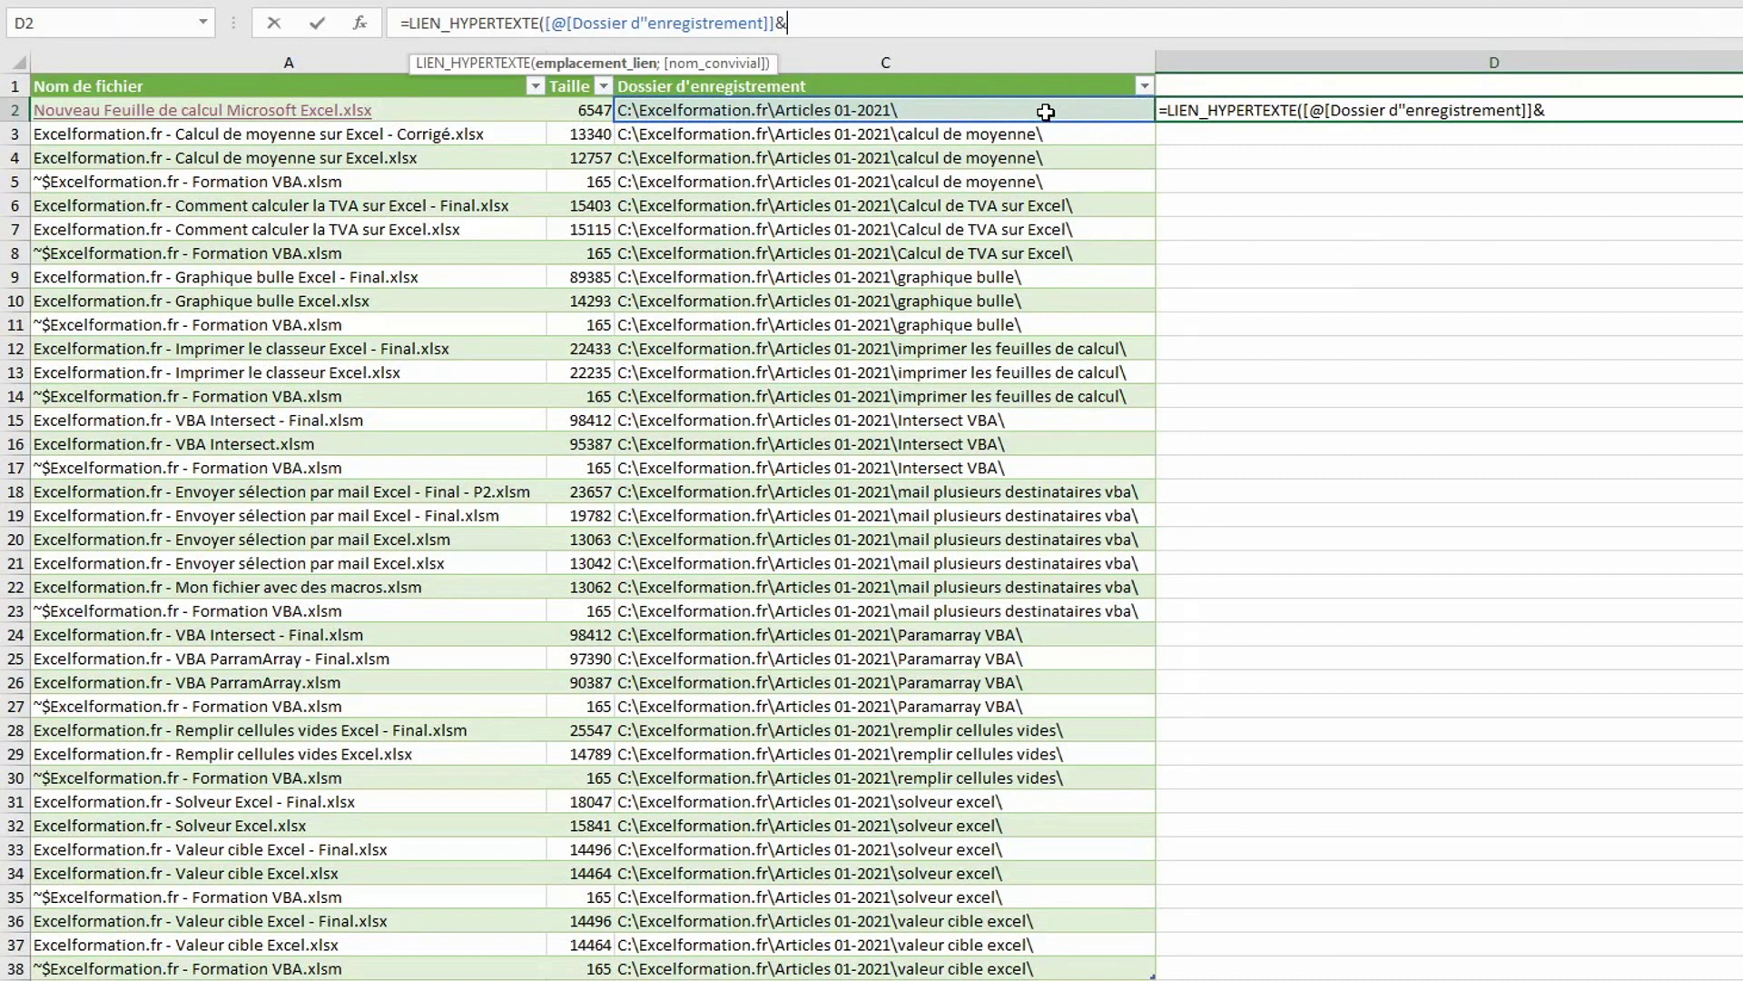
{"action": "left_click", "coordinate": [463, 108]}
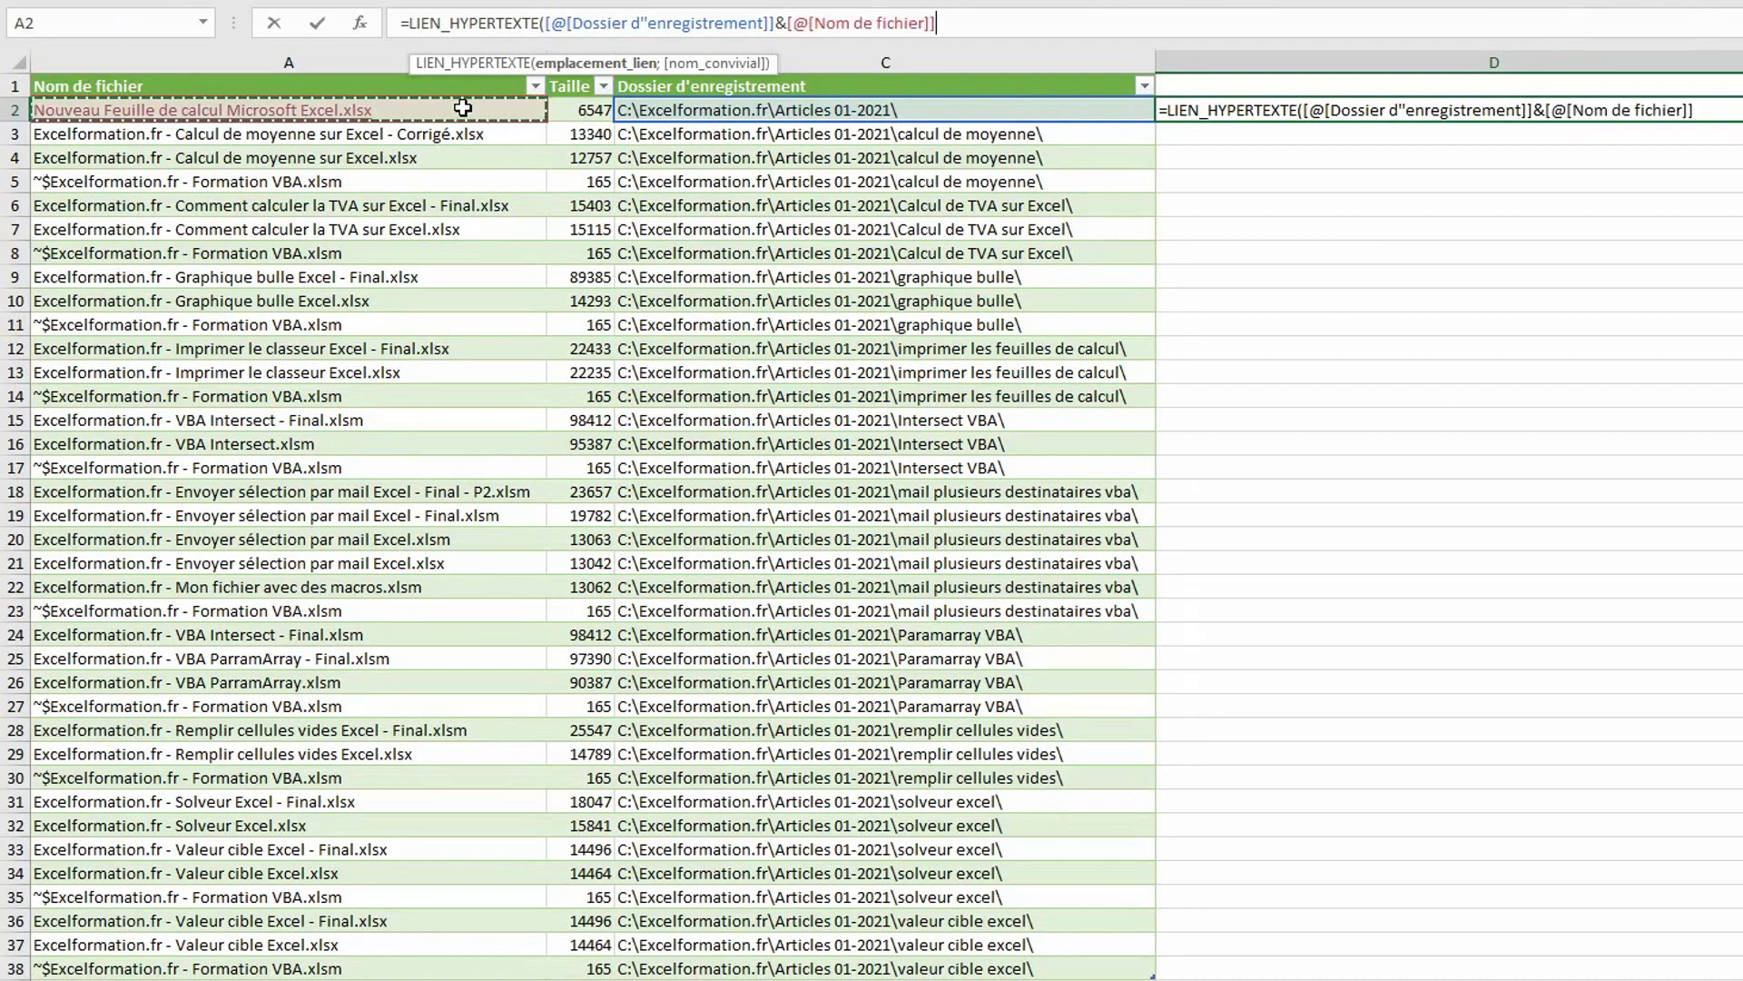
{"action": "type", "text": ")"}
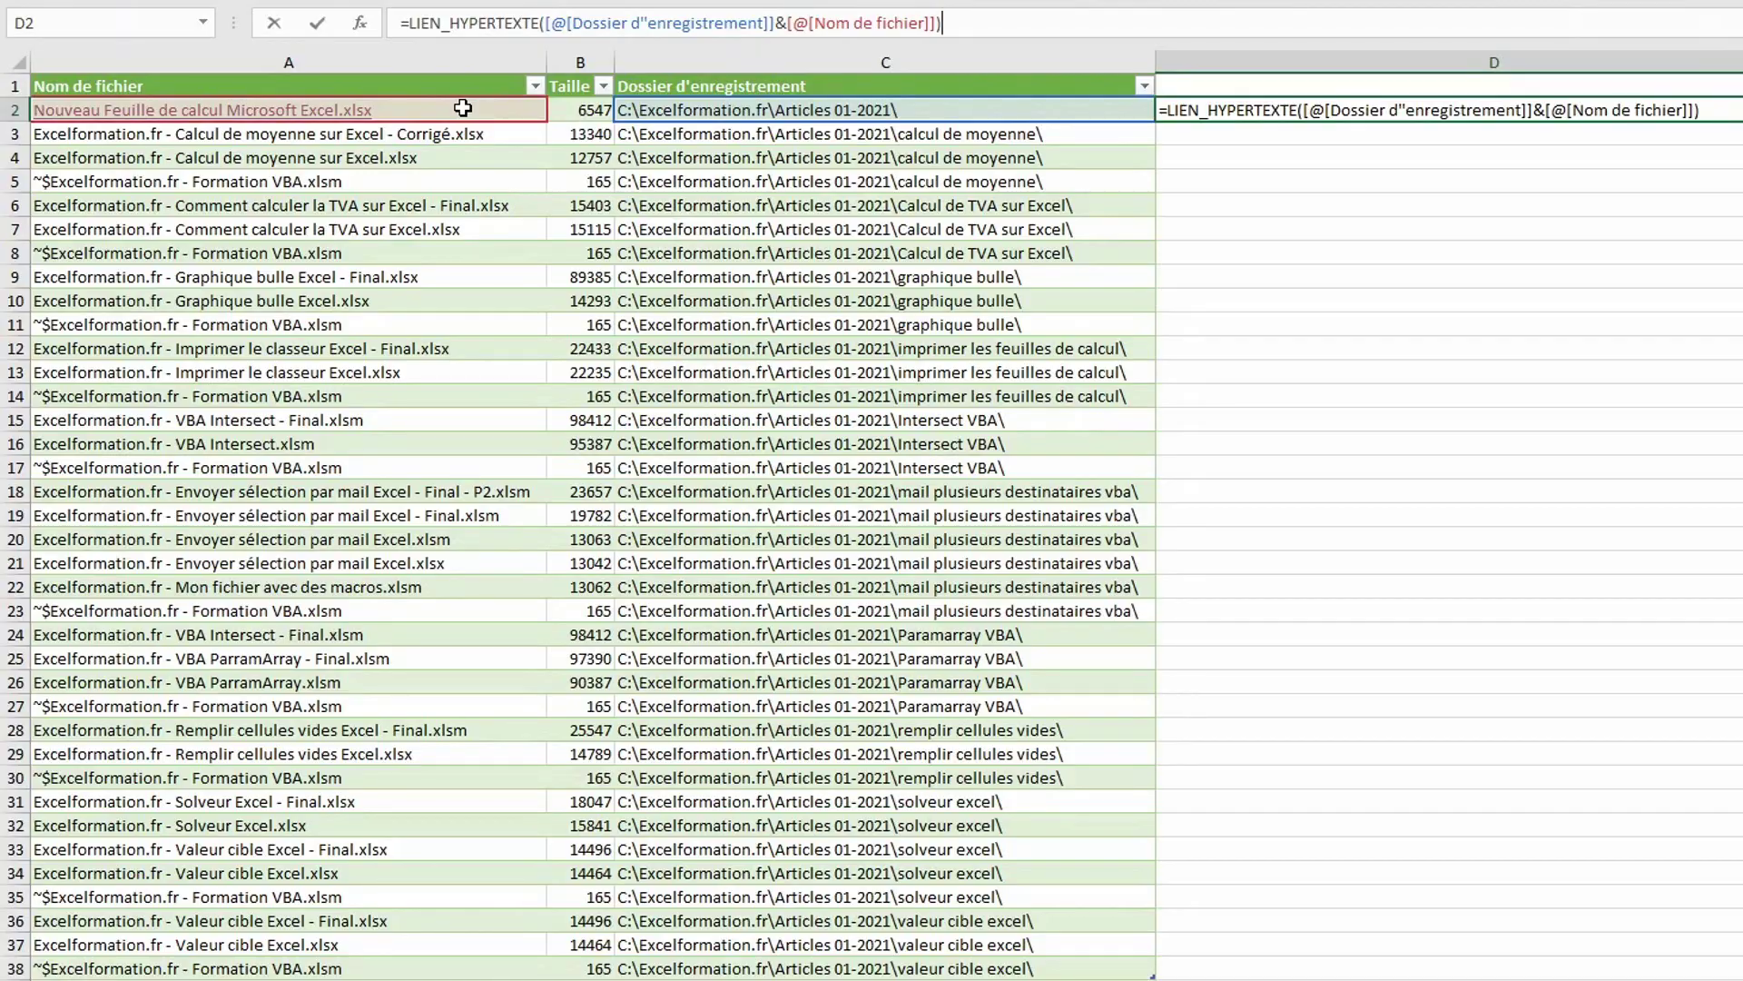
{"action": "key", "text": "Return"}
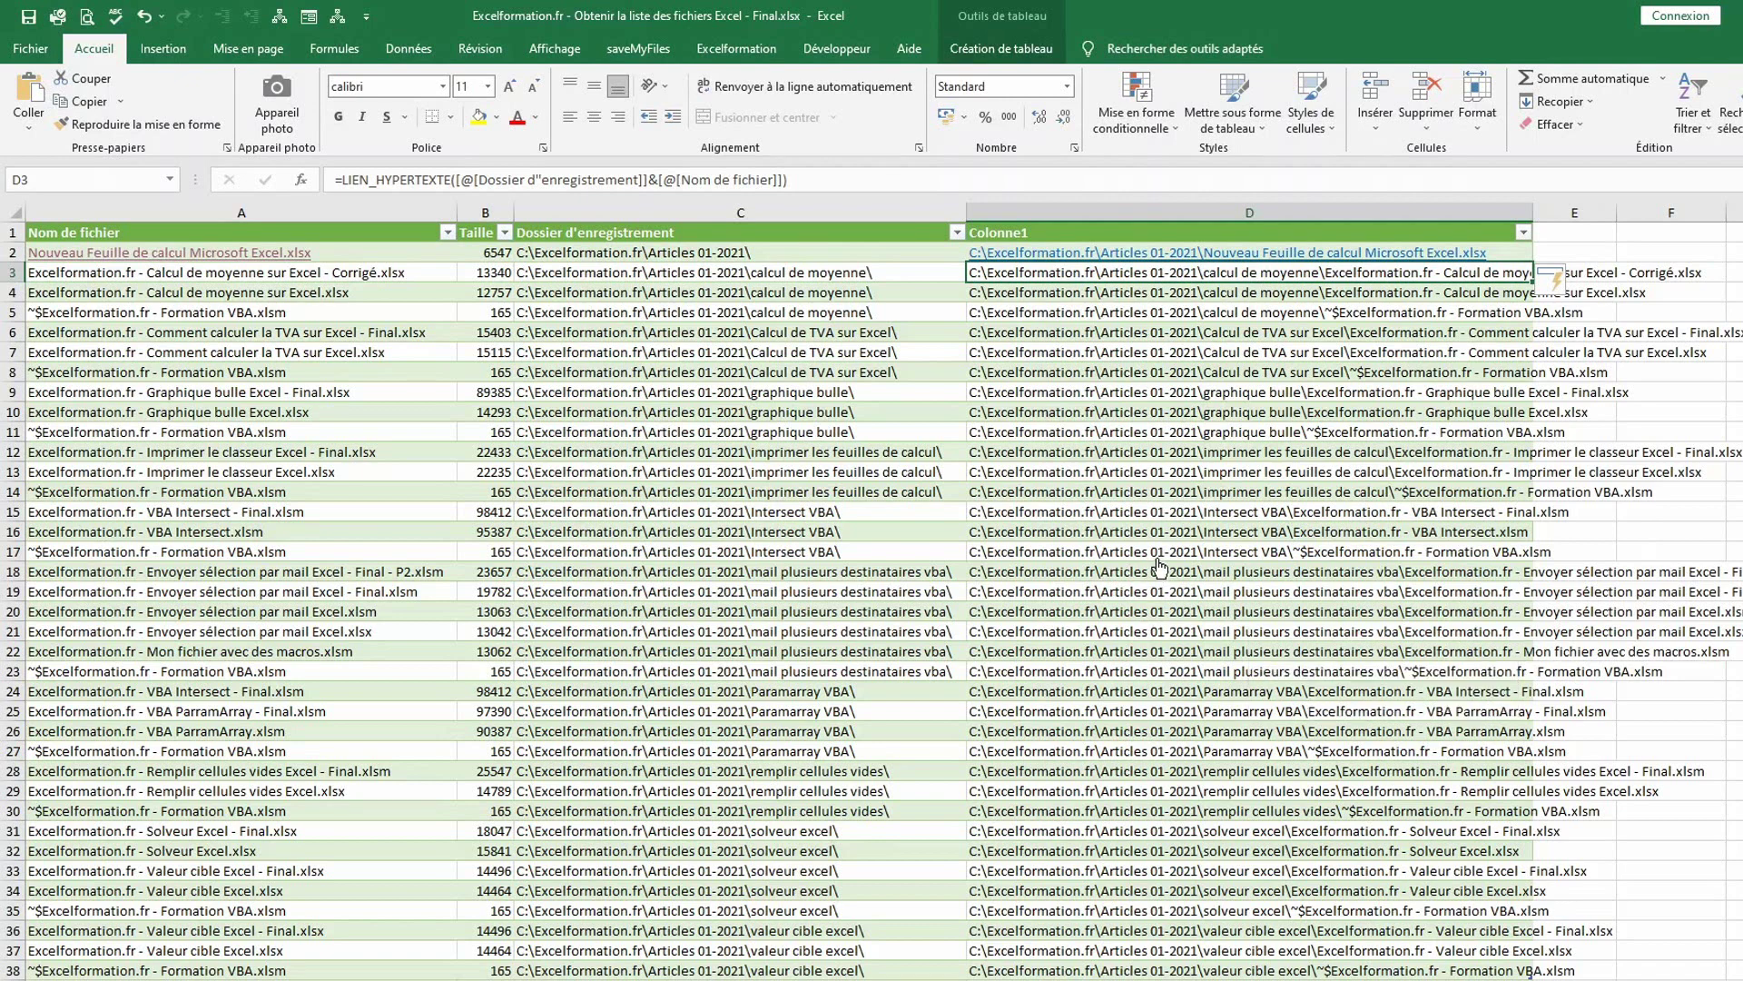
Follow the link in D16, return to the file list and add "Ouvrir le fichier" as the friendly name in the LIEN_HYPERTEXTE formula.
{"action": "left_click", "coordinate": [1178, 534]}
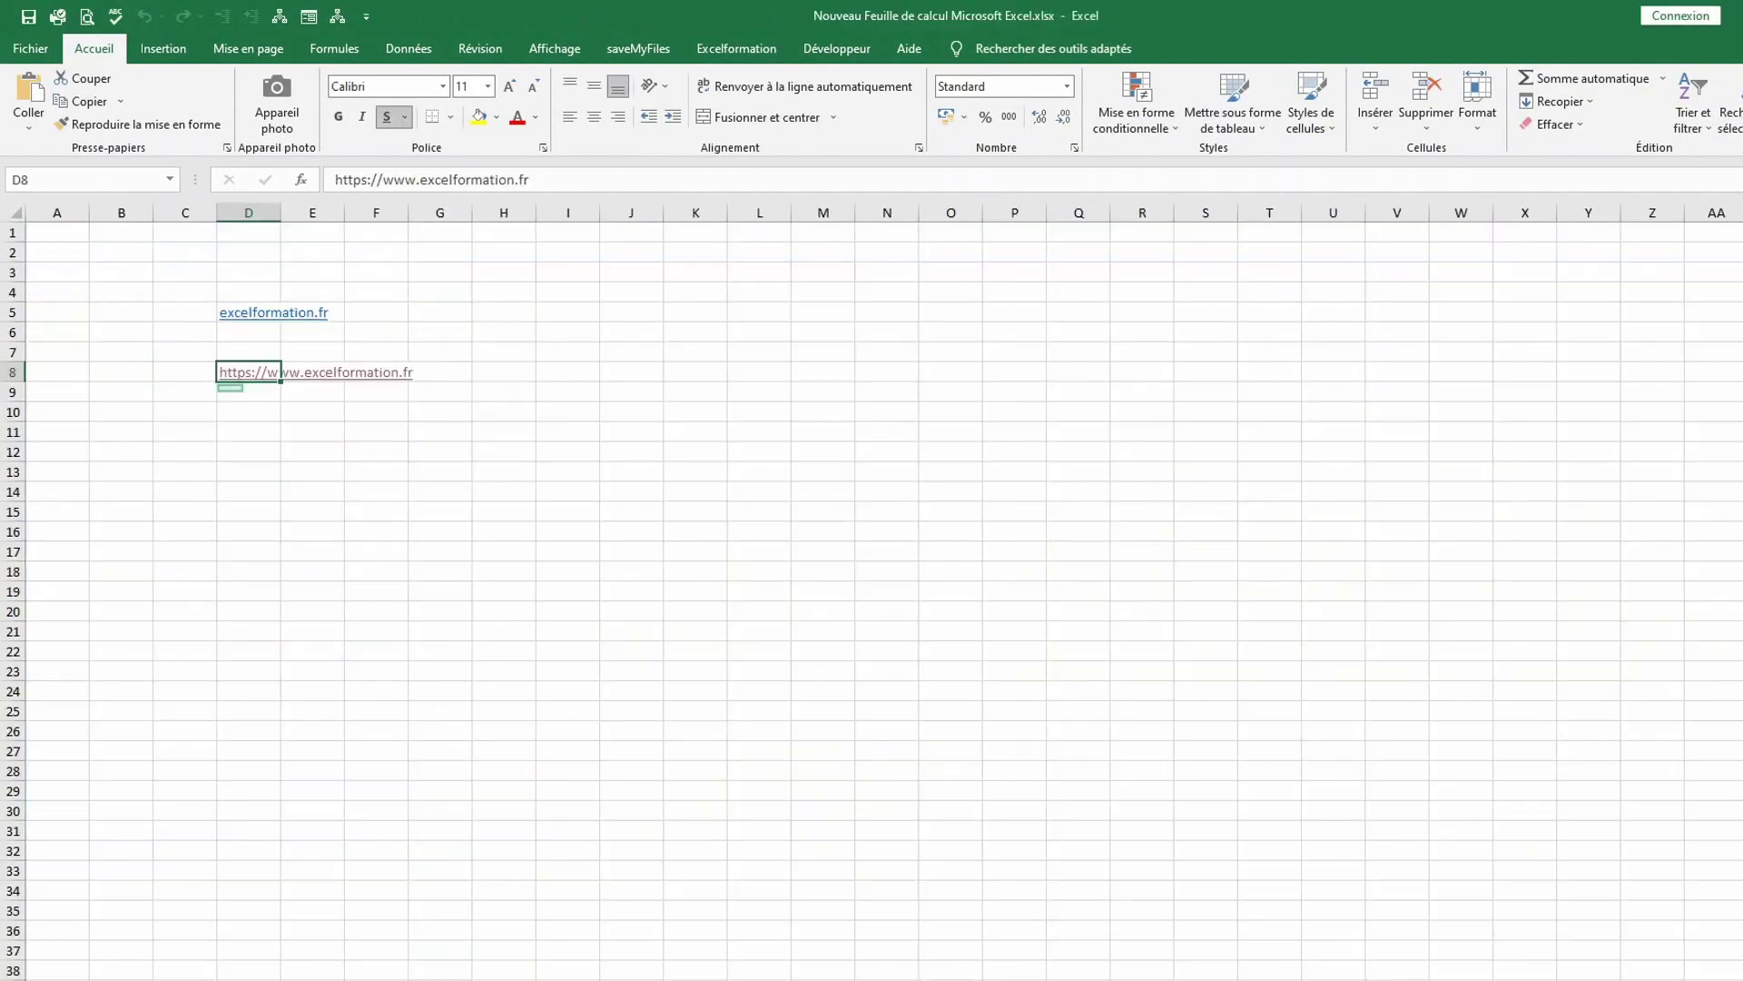
{"action": "key", "text": "alt+Tab"}
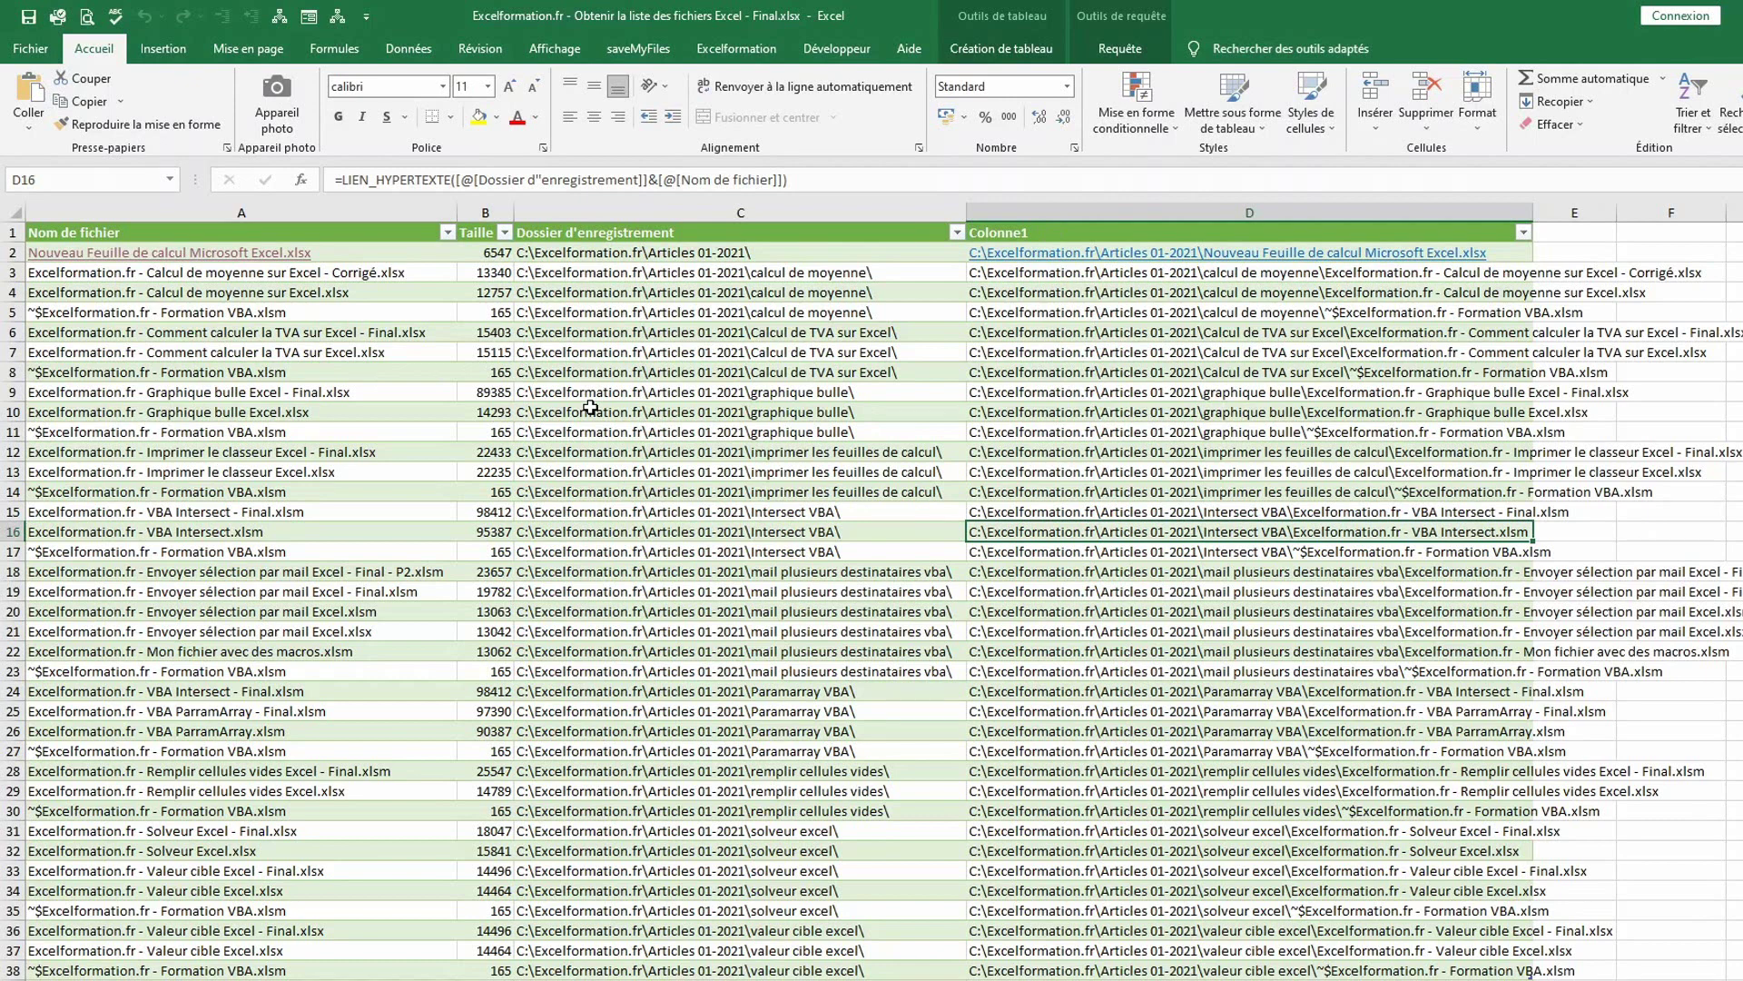
{"action": "left_click", "coordinate": [781, 185]}
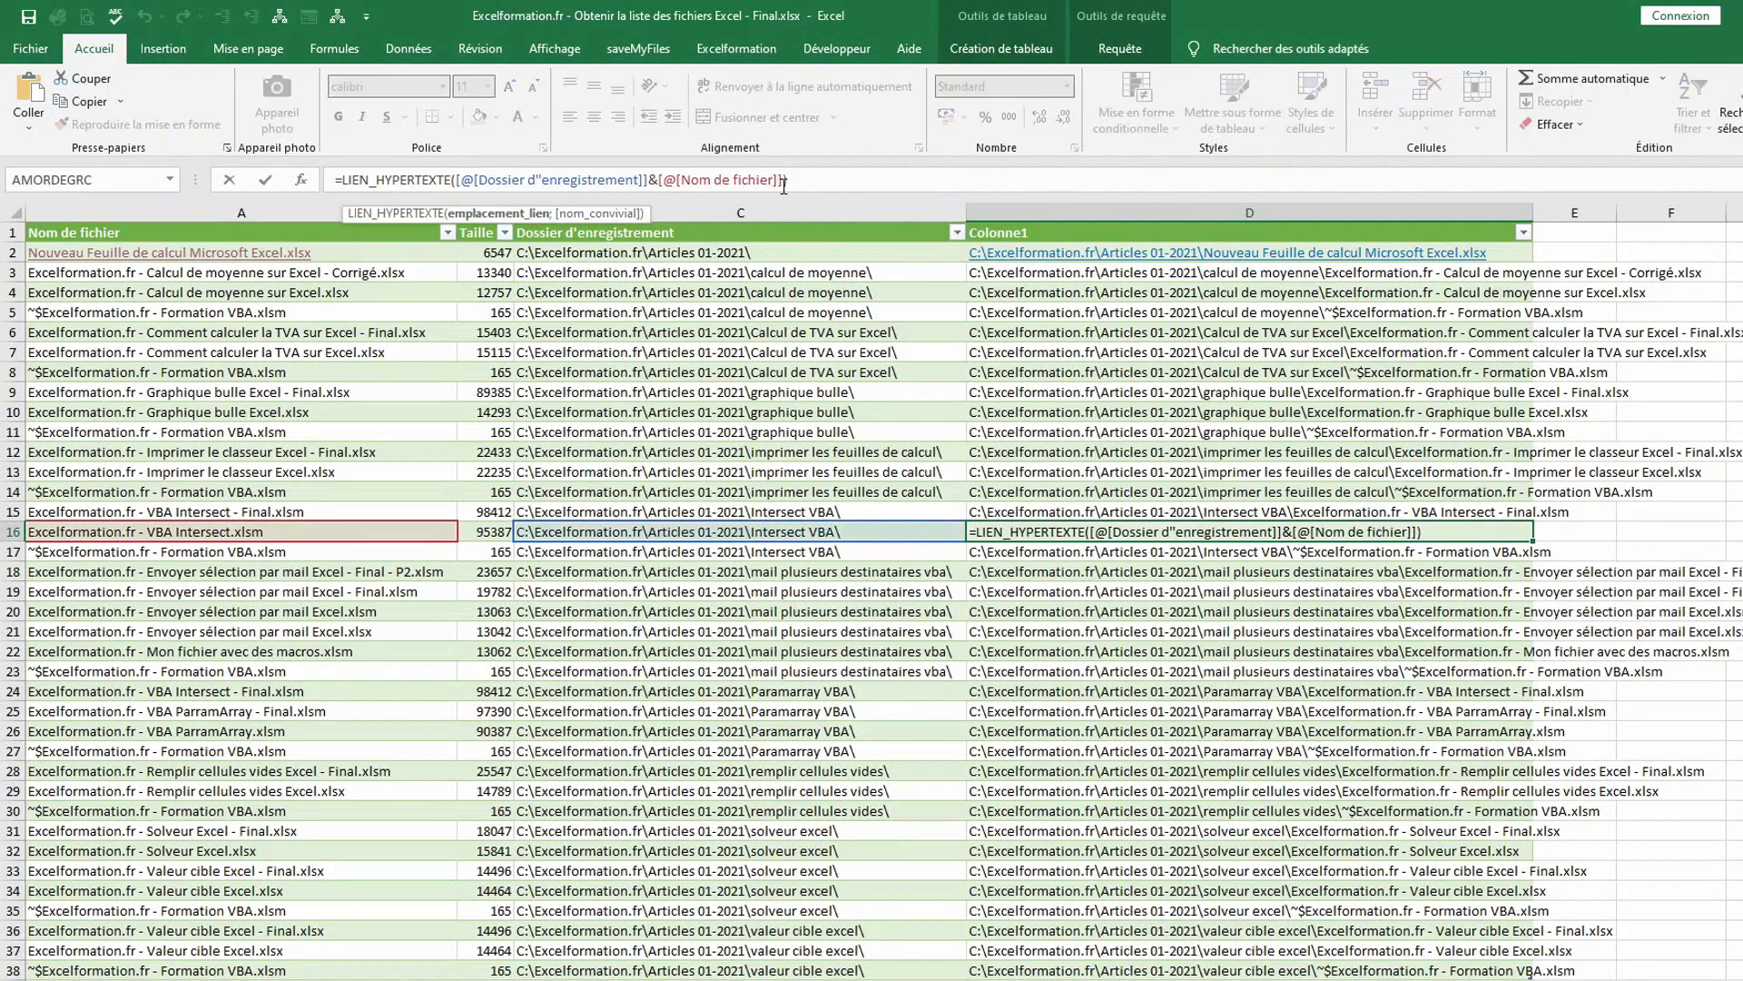
{"action": "type", "text": ";"}
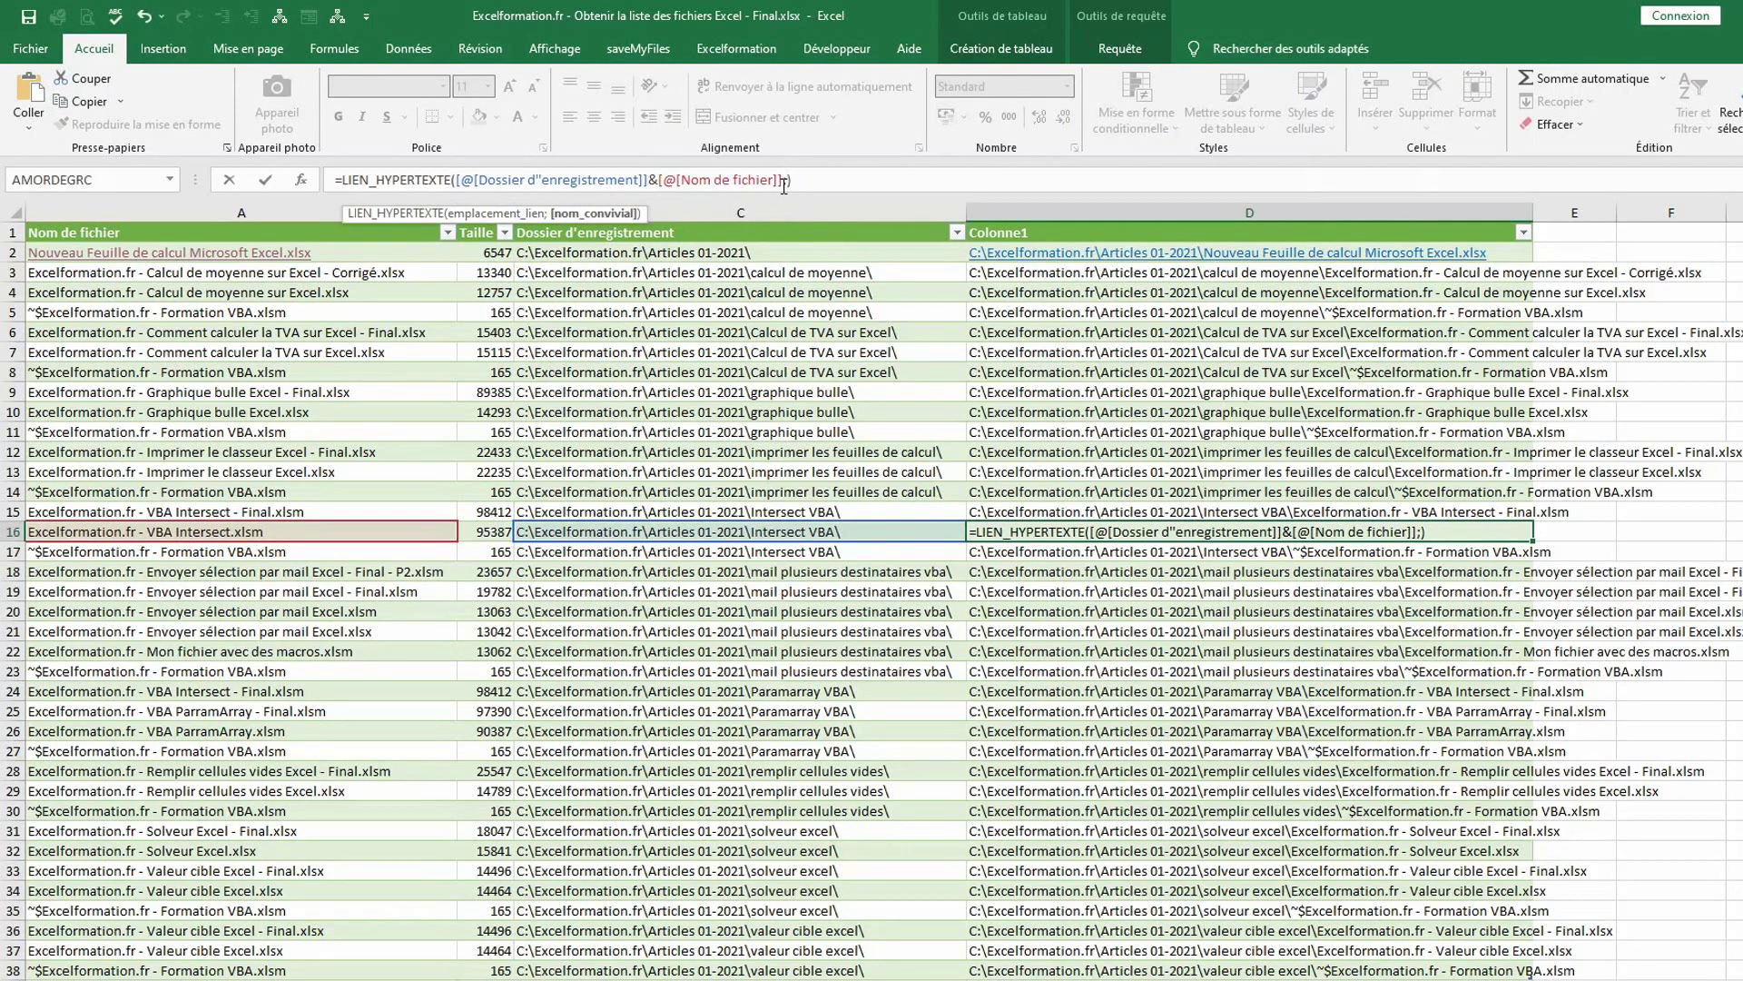
{"action": "type", "text": "\"Ouvrir le fichier\""}
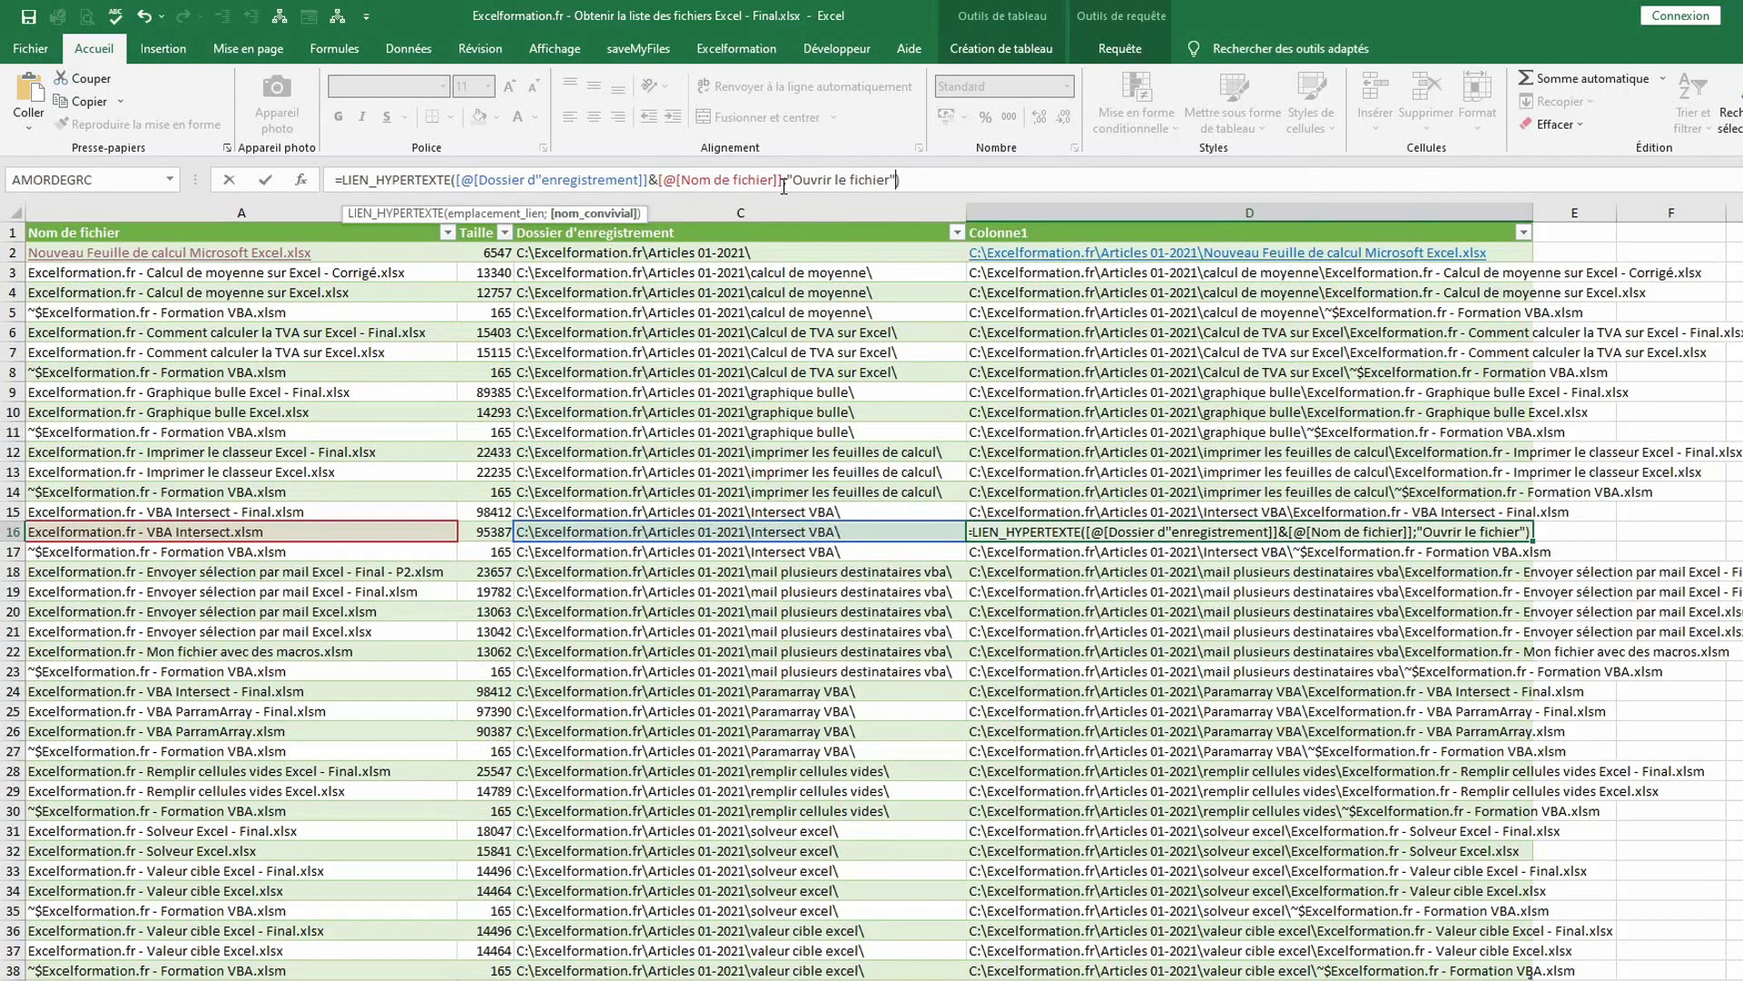
{"action": "key", "text": "Return"}
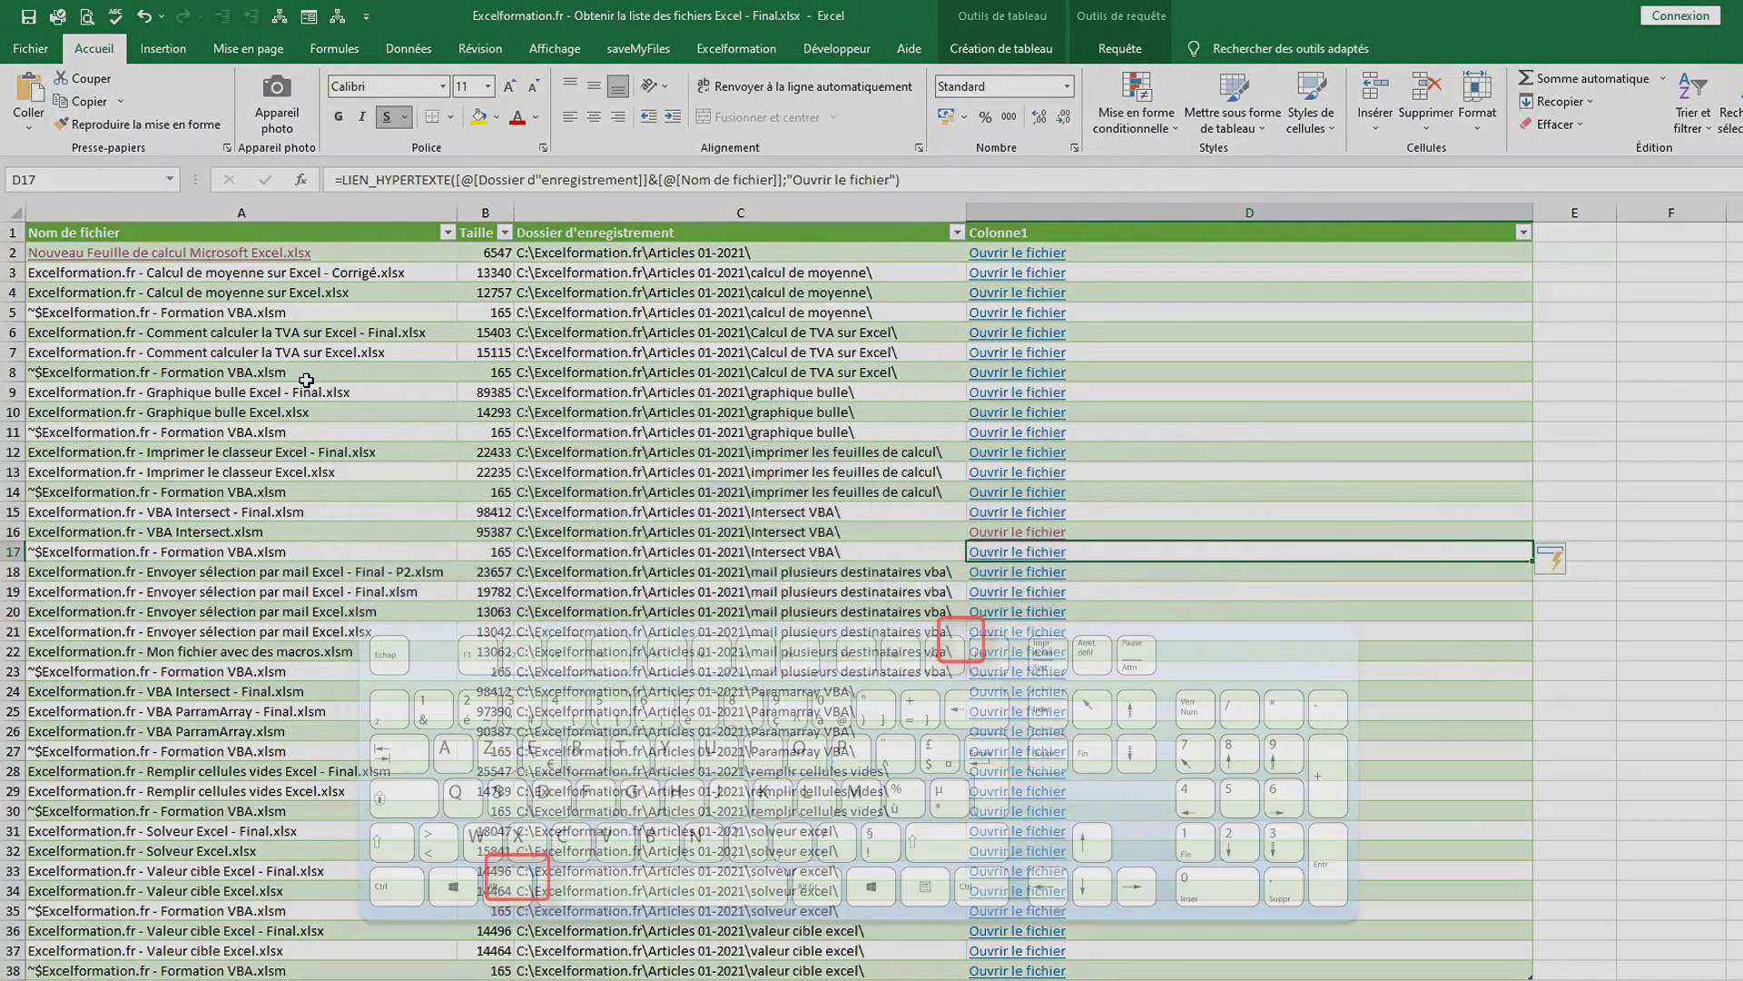
Insert a new VBA module in the "Obtenir la liste des fichiers Excel - Final.xlsx" project and create the procedure creerLien.
{"action": "key", "text": "alt+F11"}
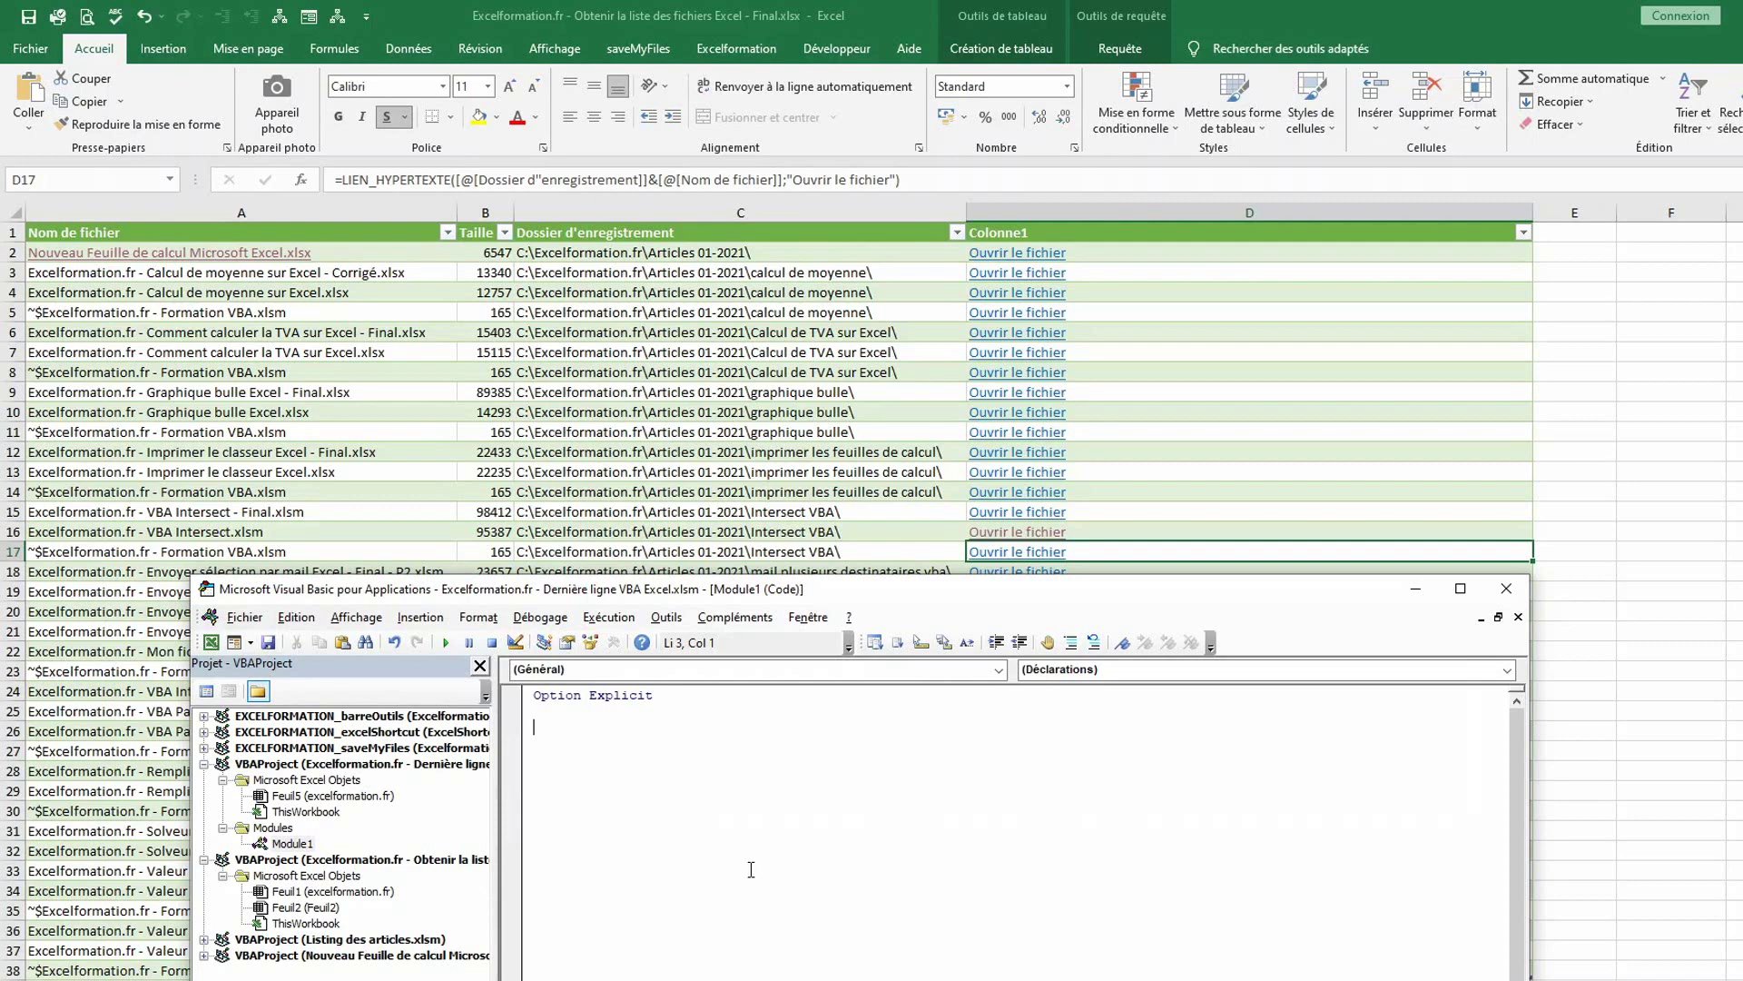
{"action": "left_click", "coordinate": [420, 627]}
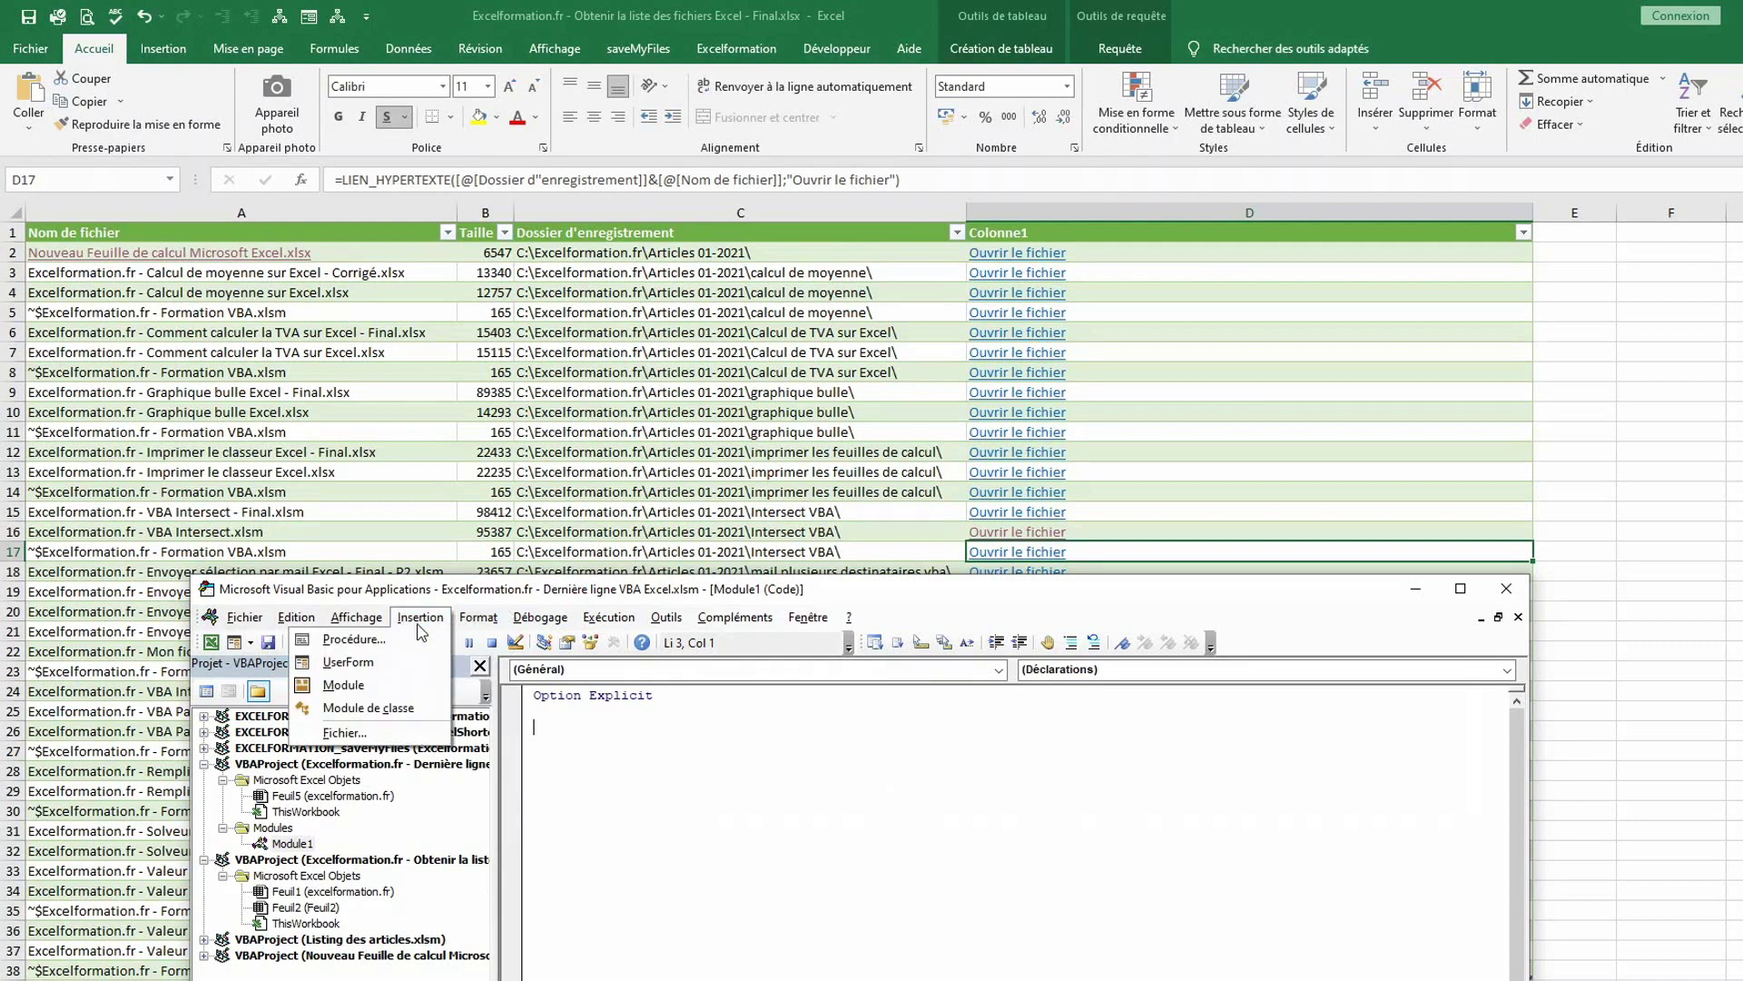
{"action": "left_click", "coordinate": [397, 682]}
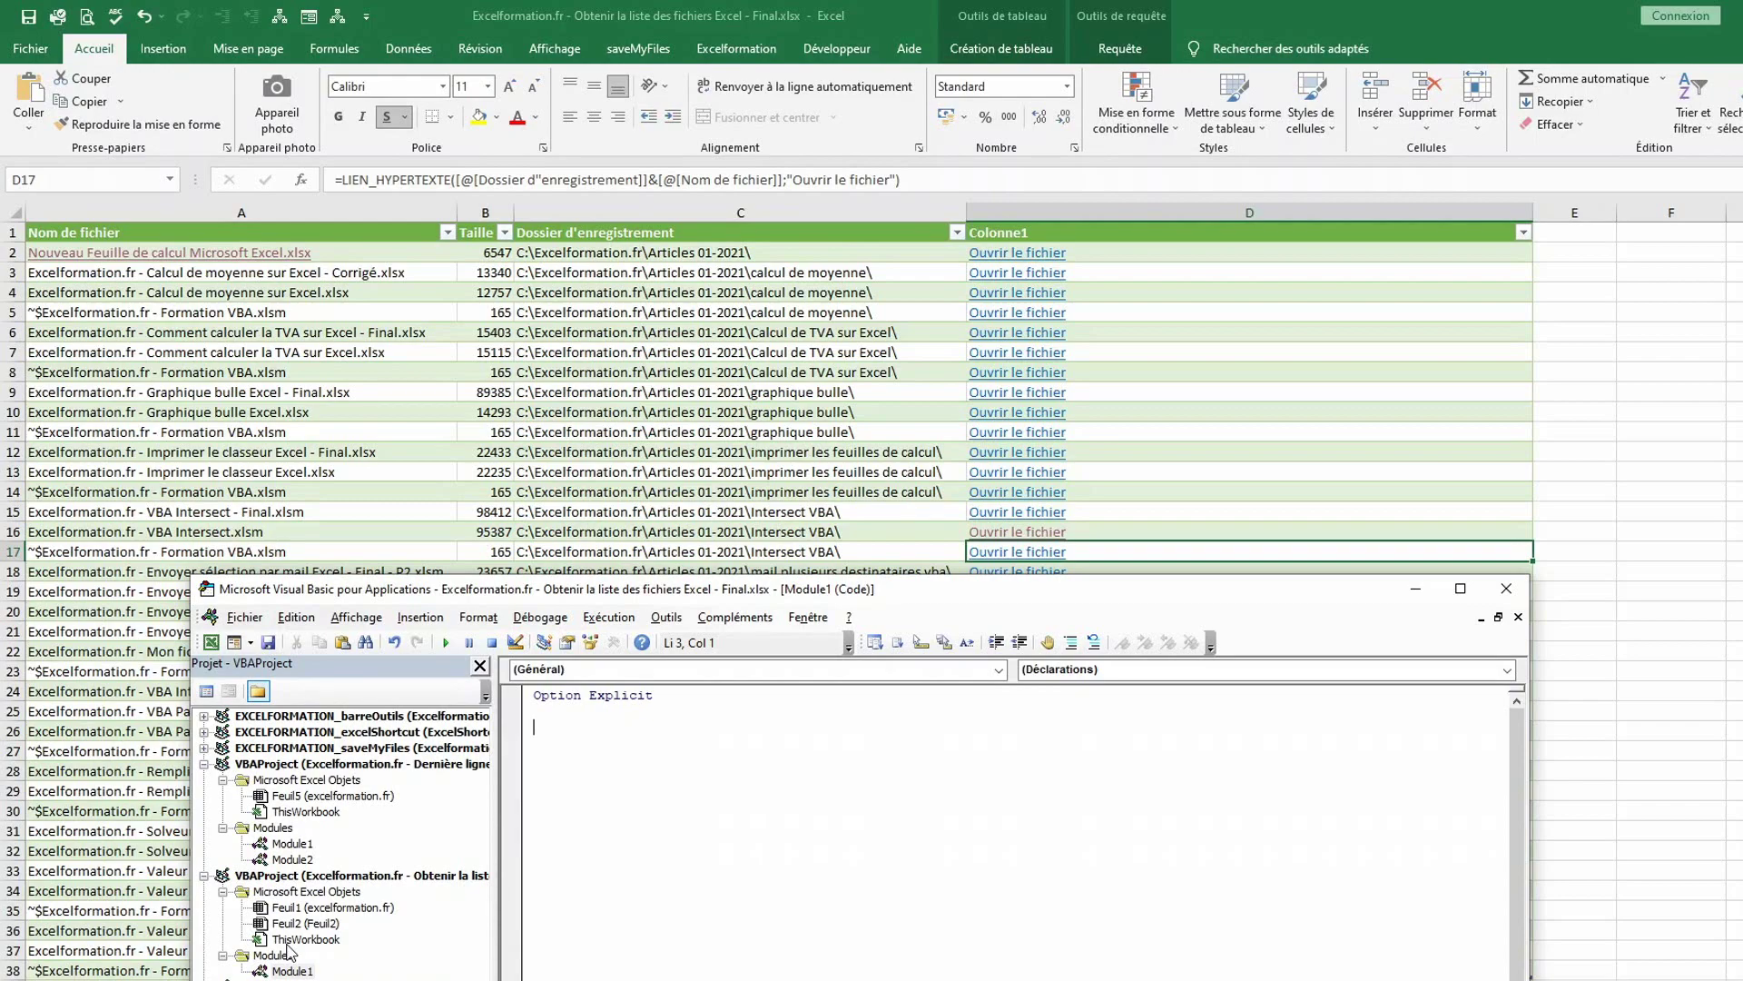
{"action": "type", "text": "sub "}
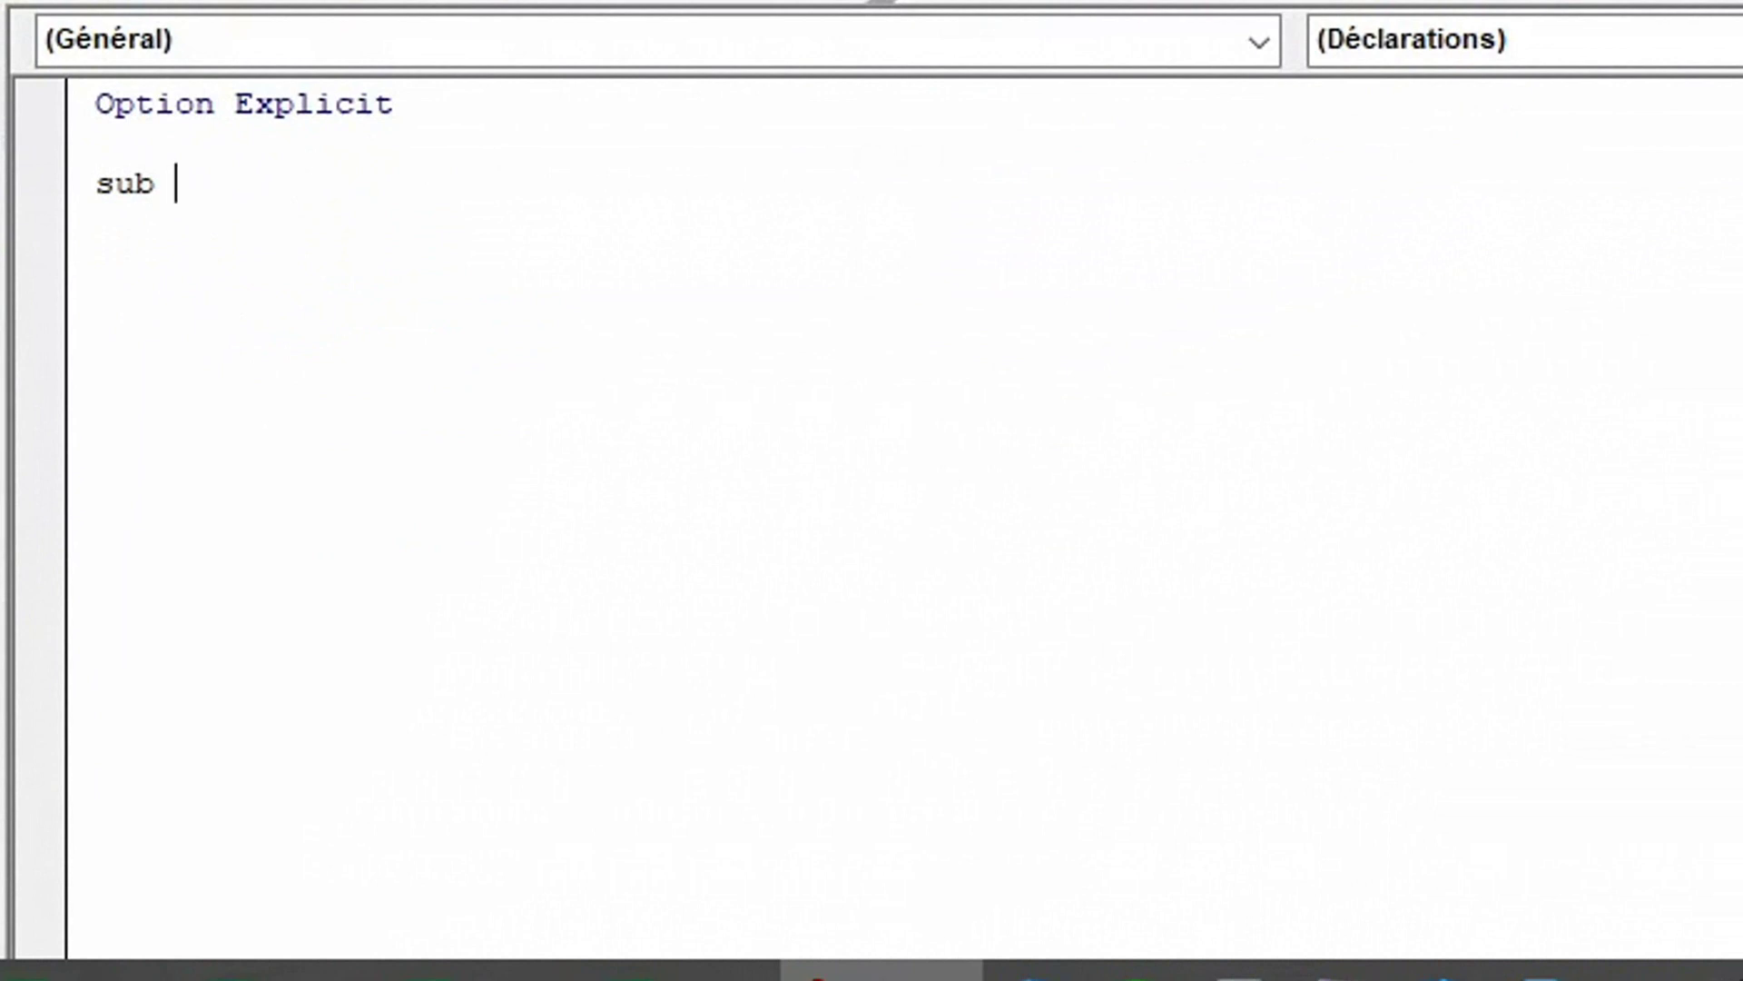
{"action": "type", "text": "creerLien"}
{"action": "key", "text": "Return"}
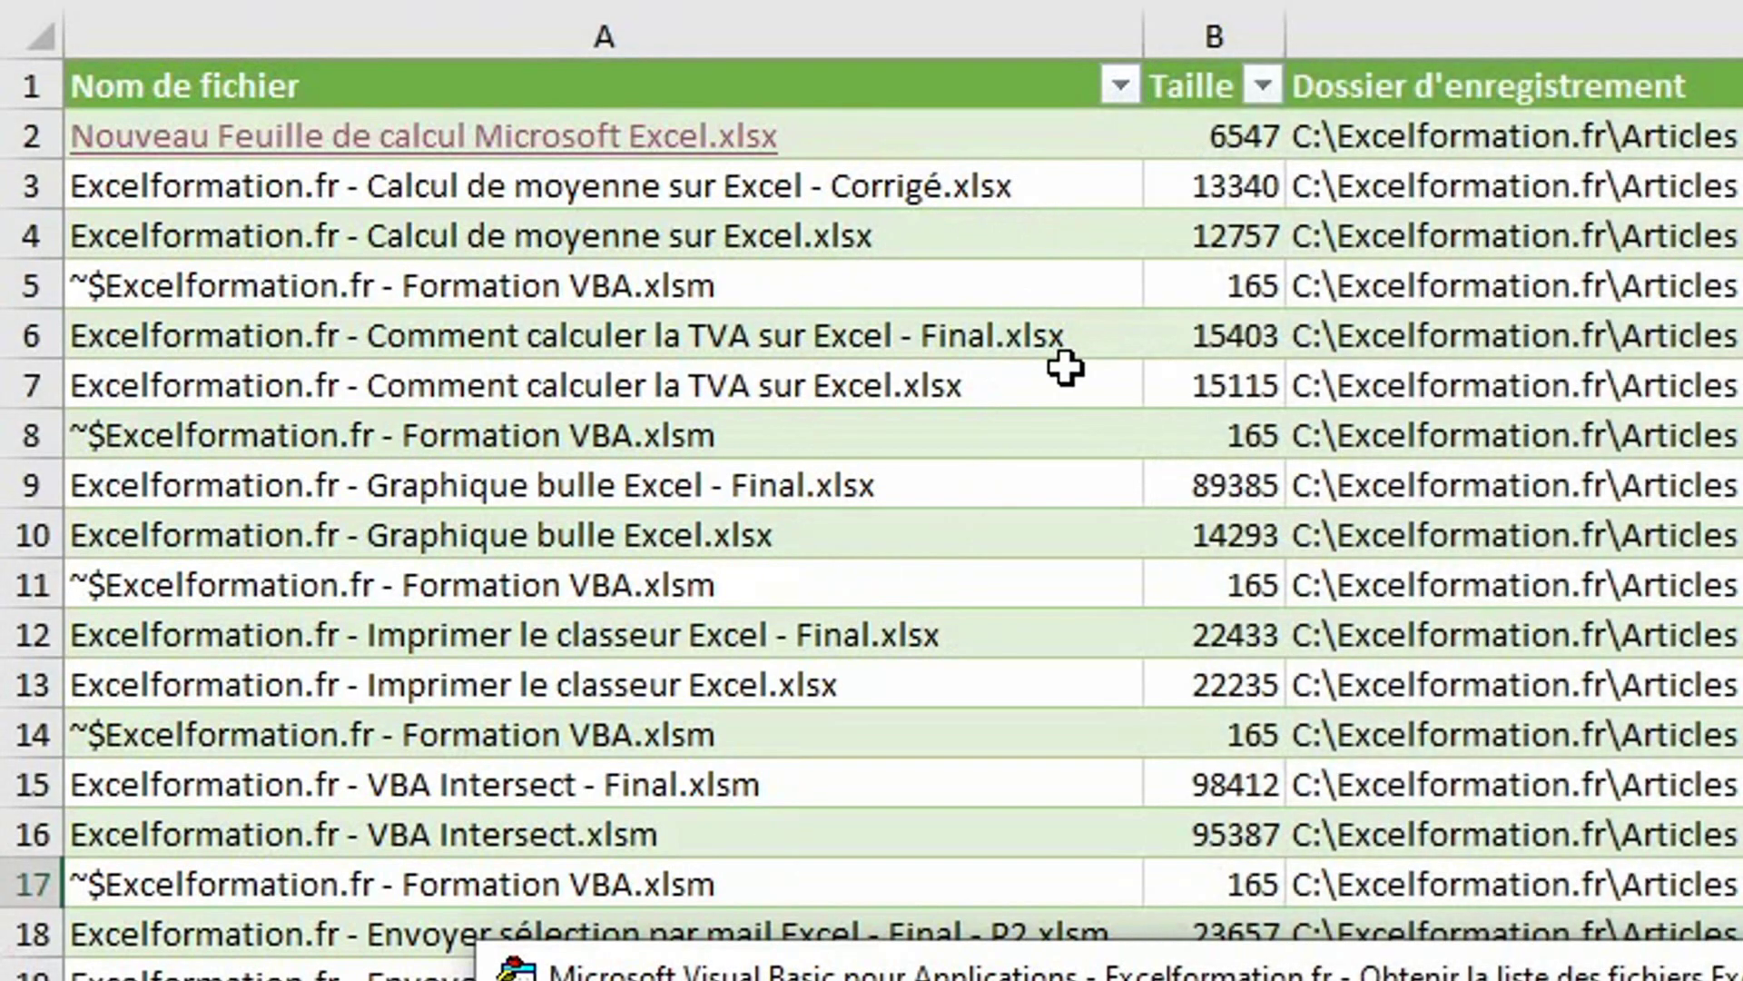
Check the file table's name in its design properties and declare the variable c as Range in creerLien.
{"action": "left_click", "coordinate": [1066, 367]}
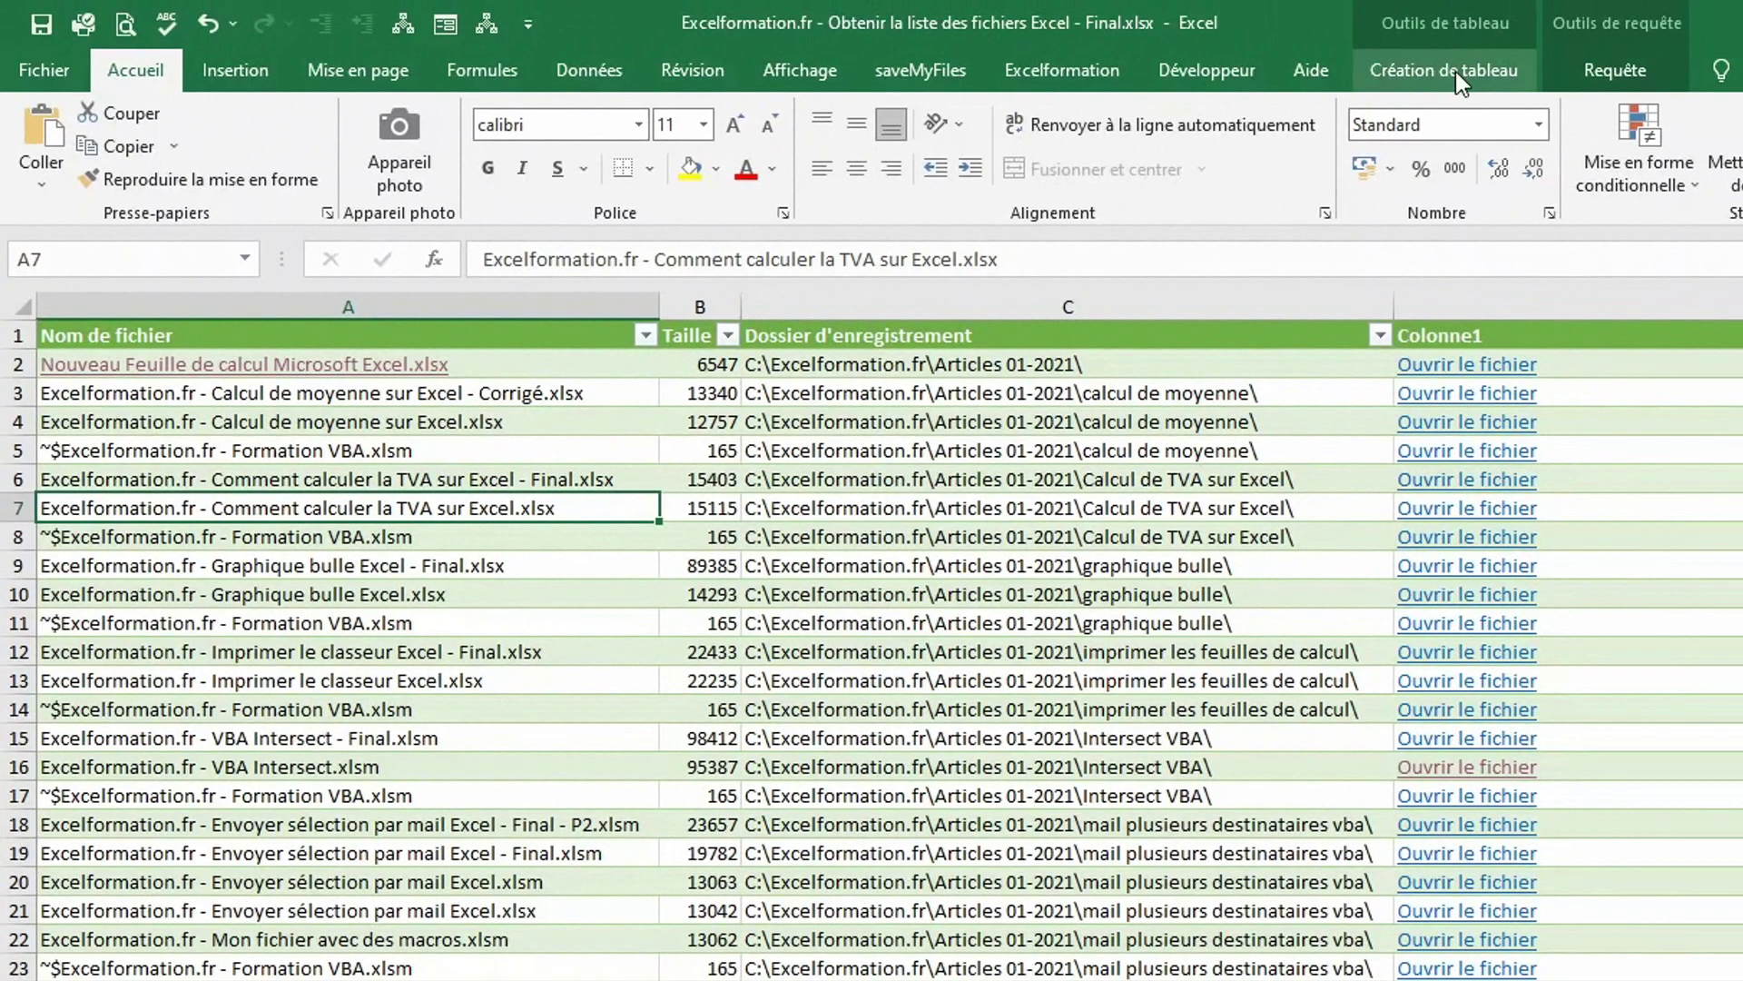
{"action": "left_click", "coordinate": [1457, 71]}
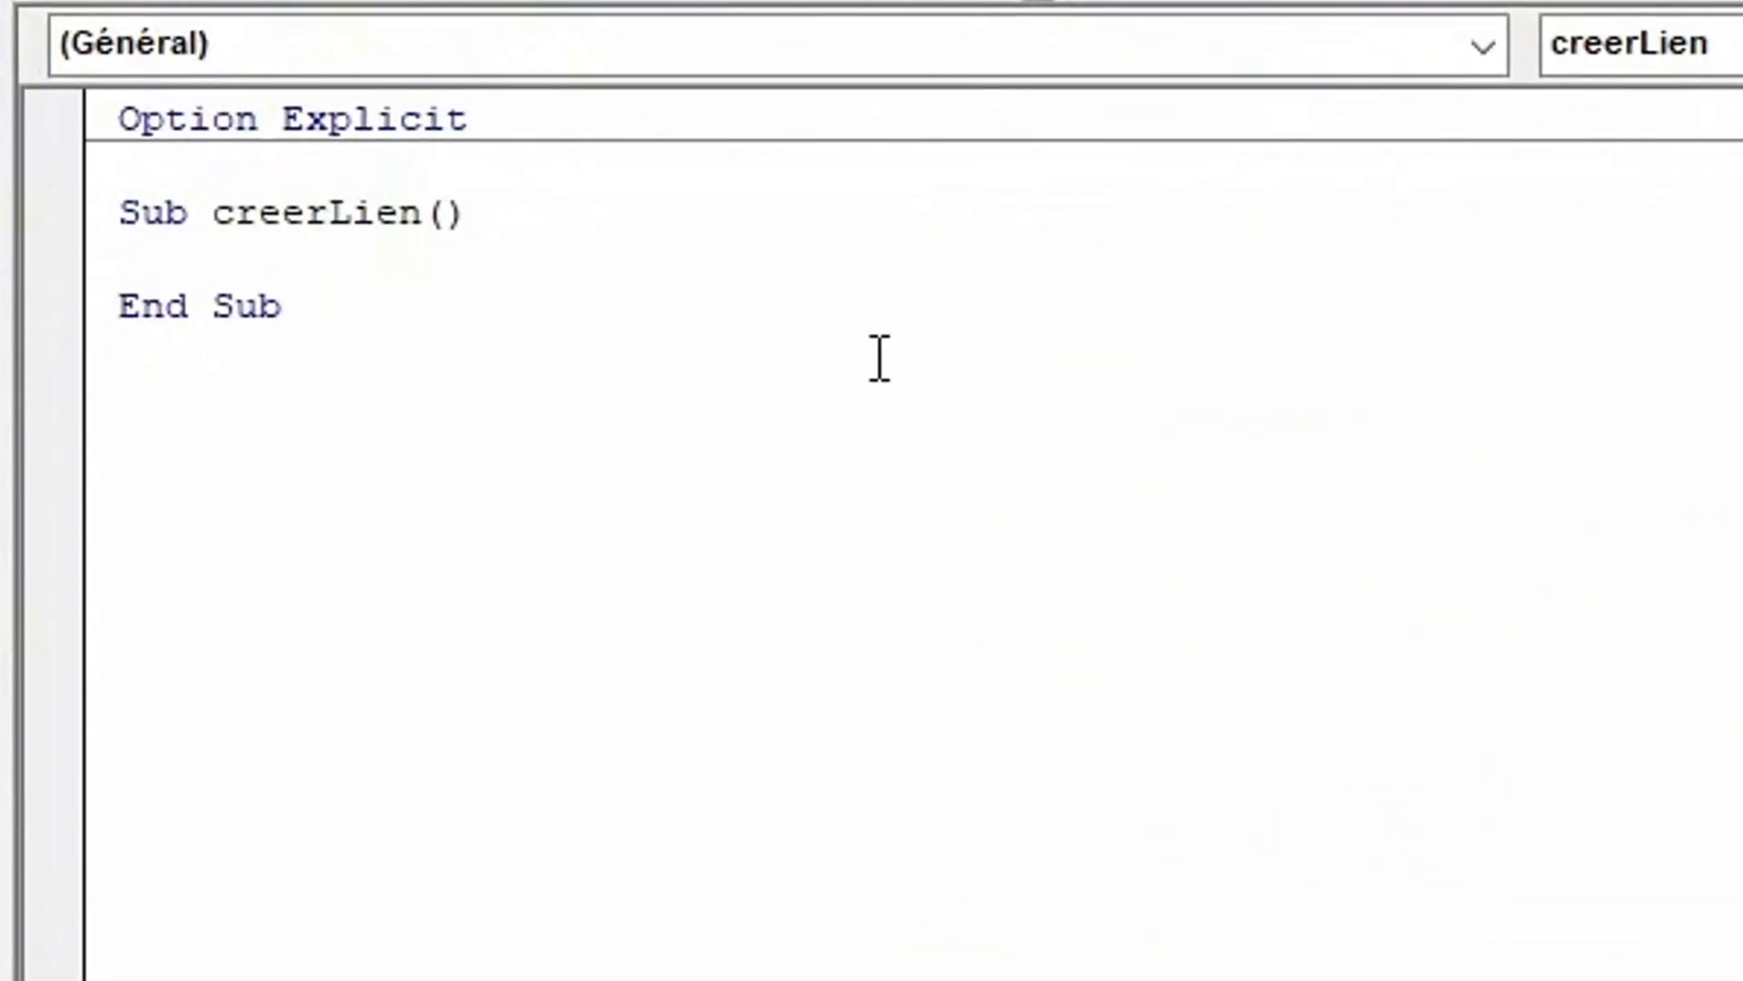
{"action": "key", "text": "Return"}
{"action": "key", "text": "Tab"}
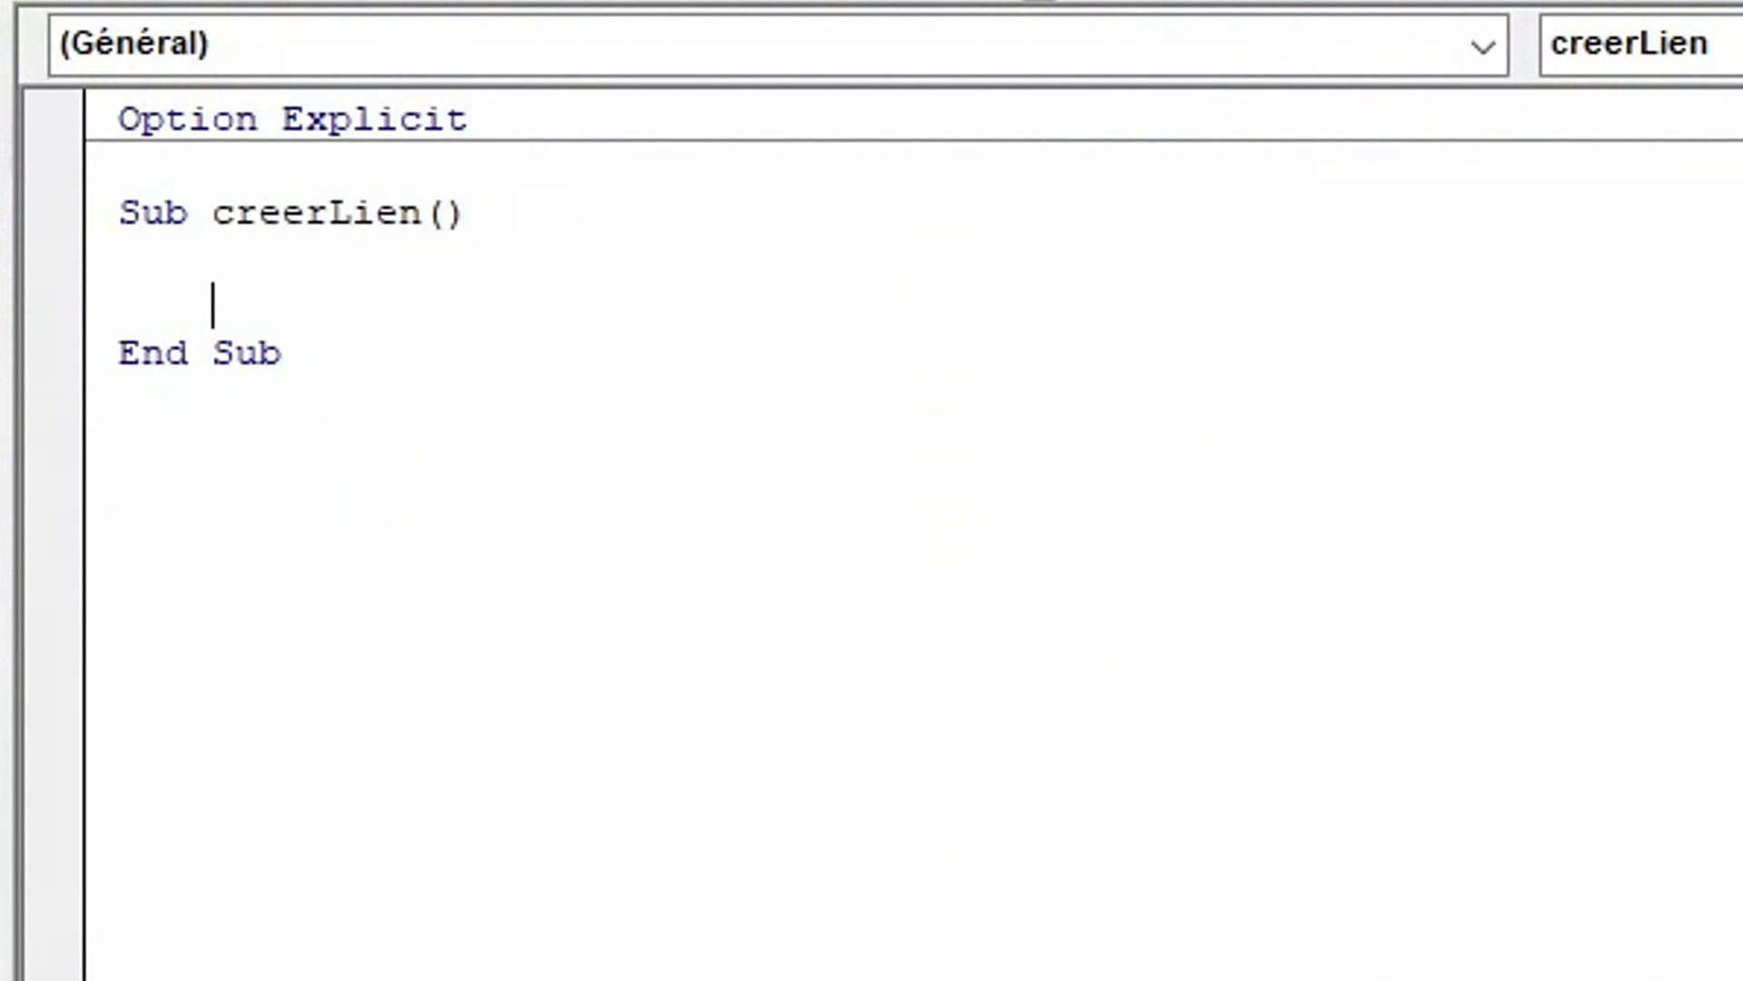
{"action": "type", "text": "dim"}
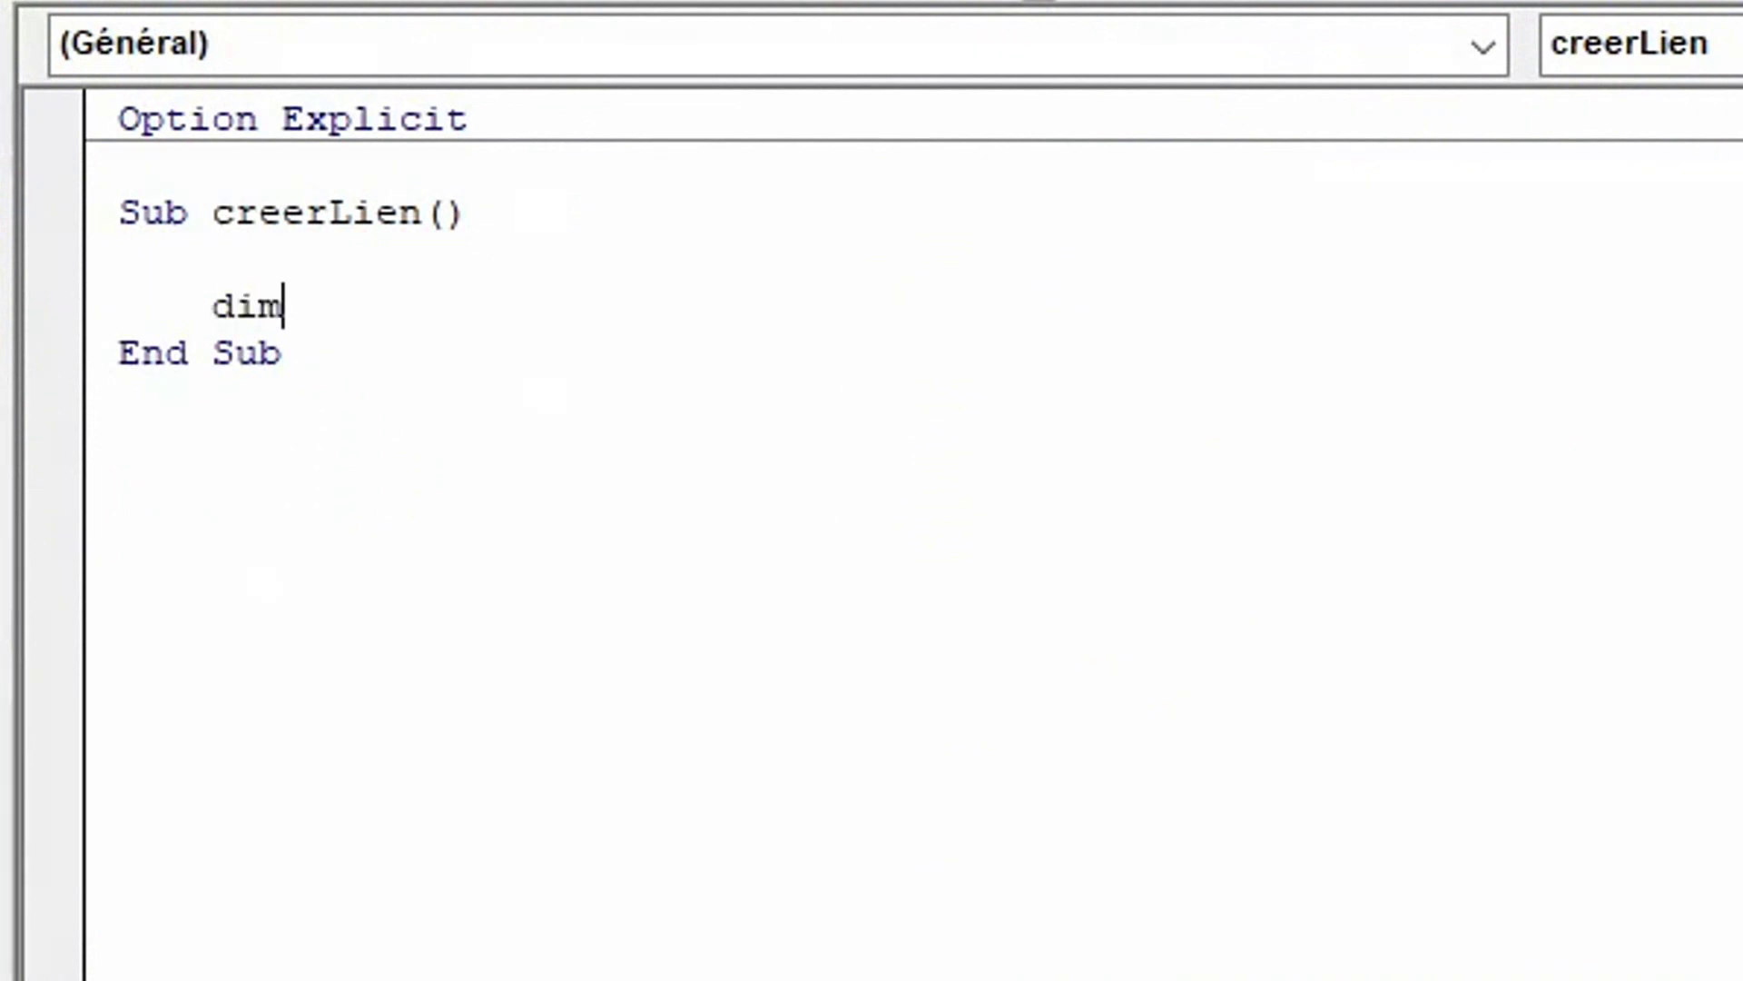
{"action": "type", "text": " c as ra"}
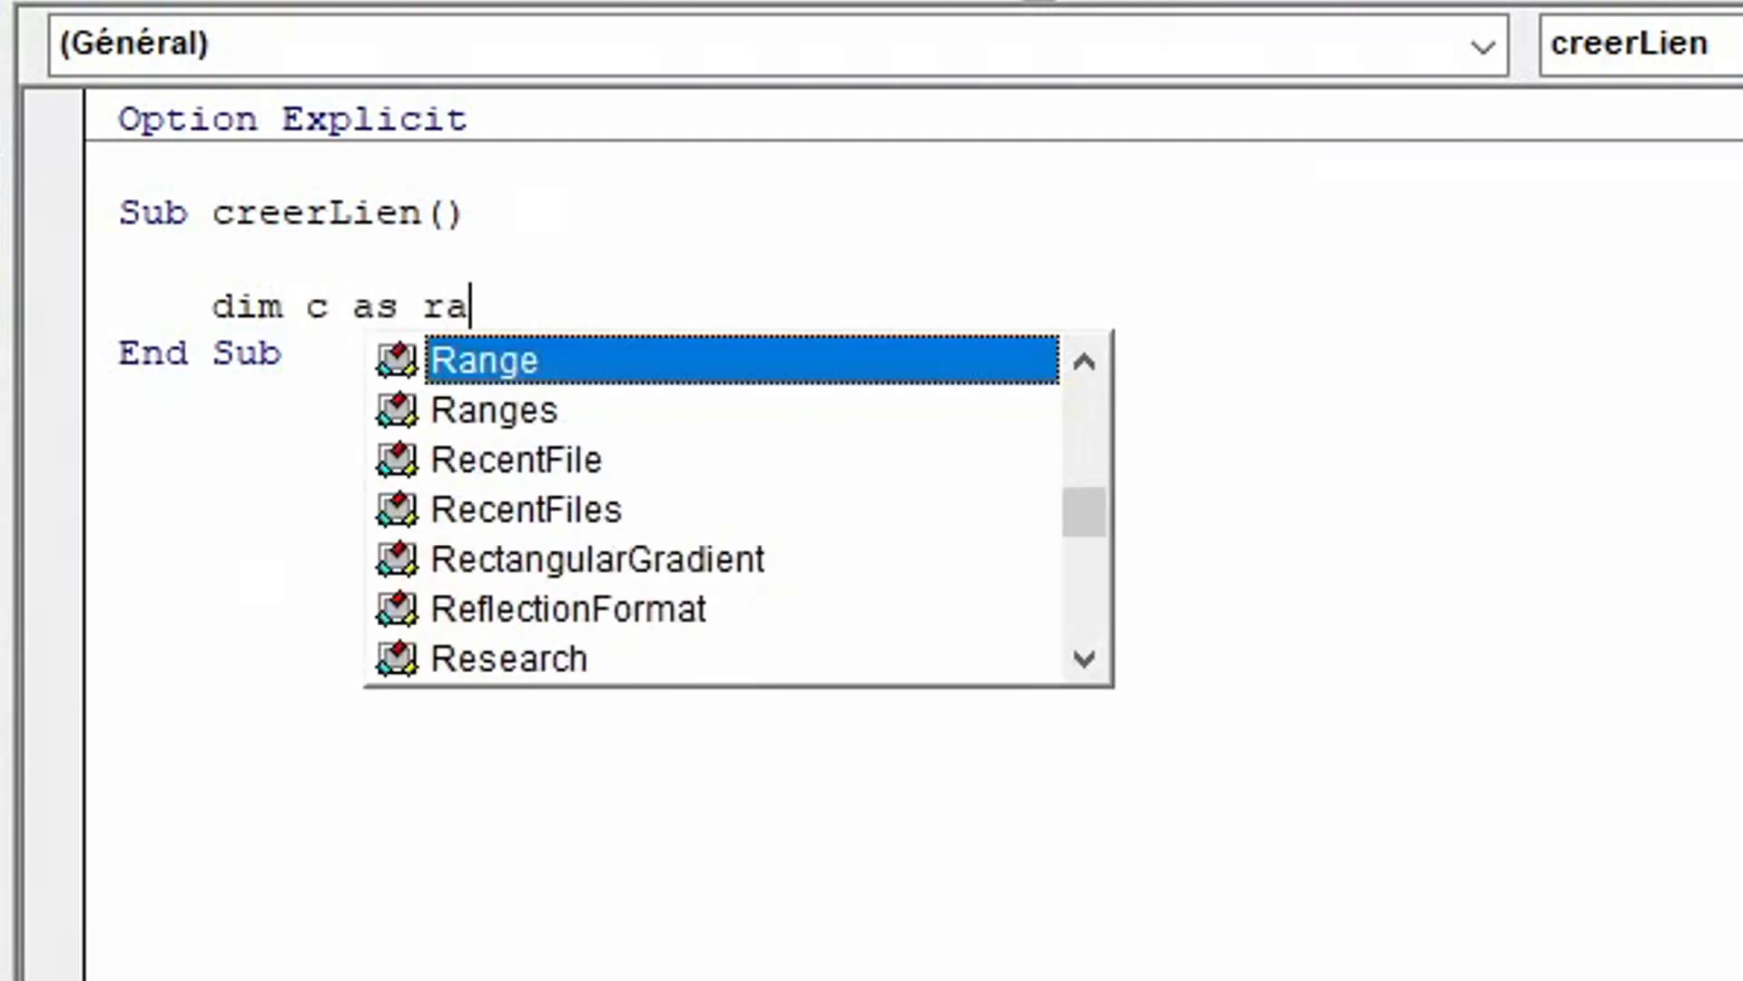
{"action": "key", "text": "Tab"}
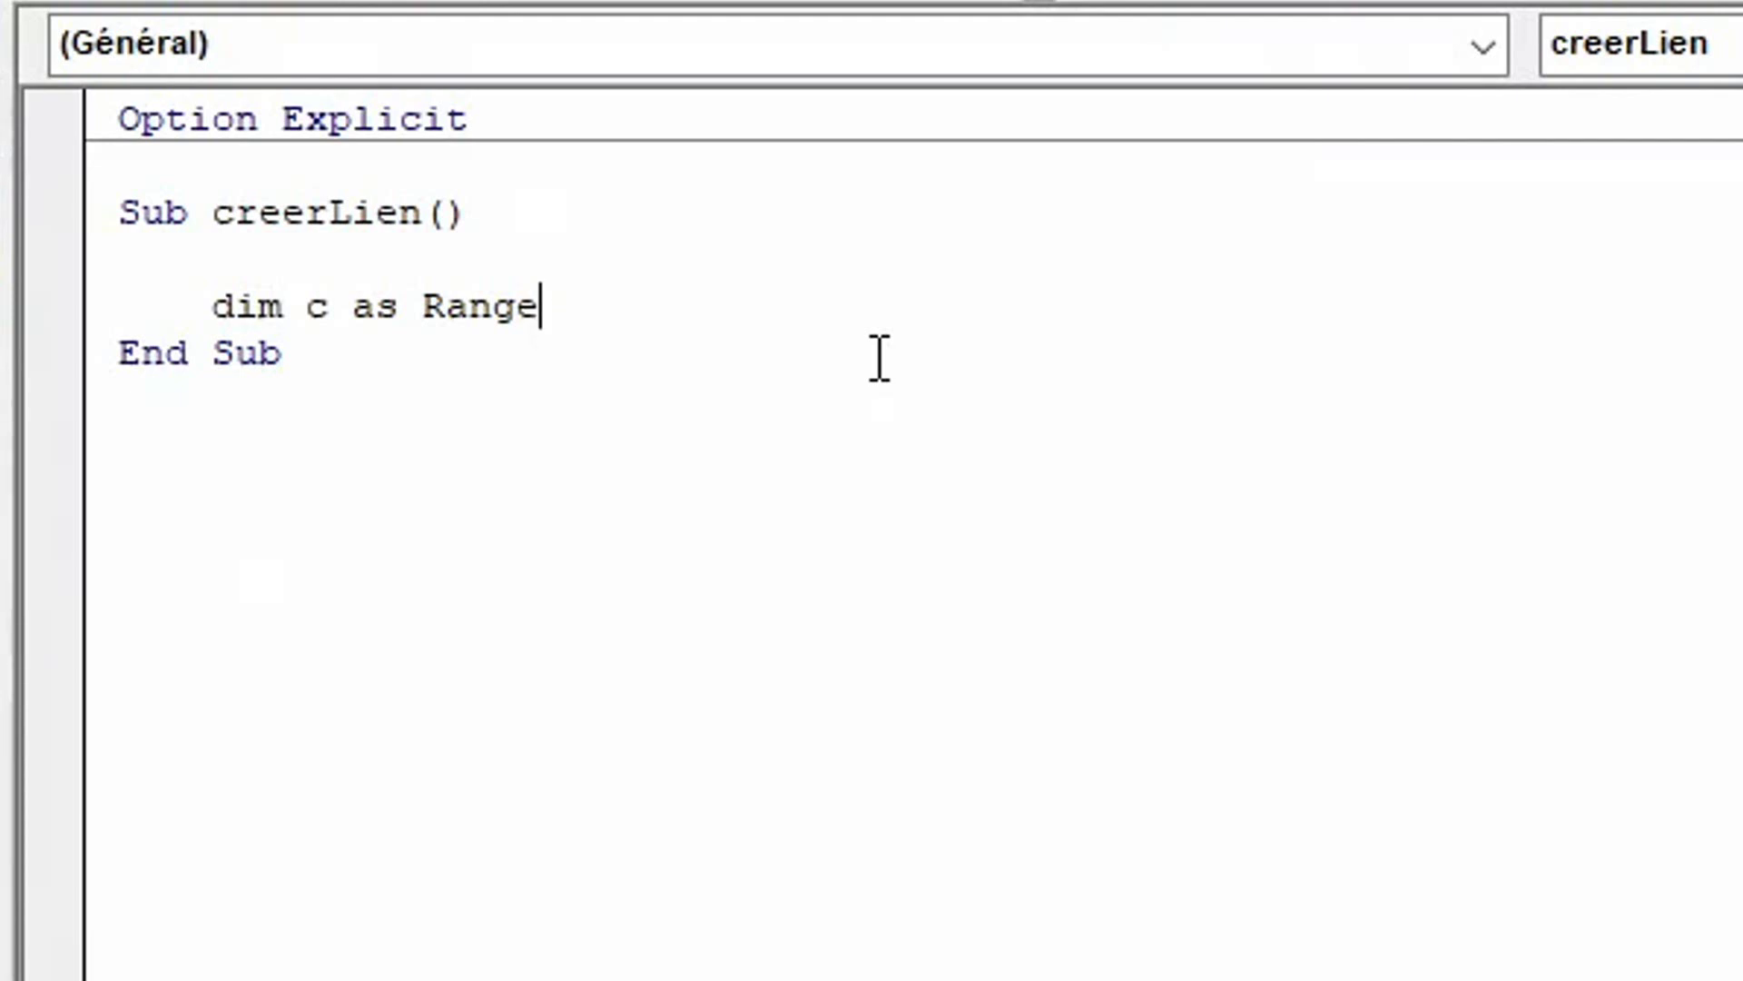
{"action": "key", "text": "Return"}
{"action": "key", "text": "Return"}
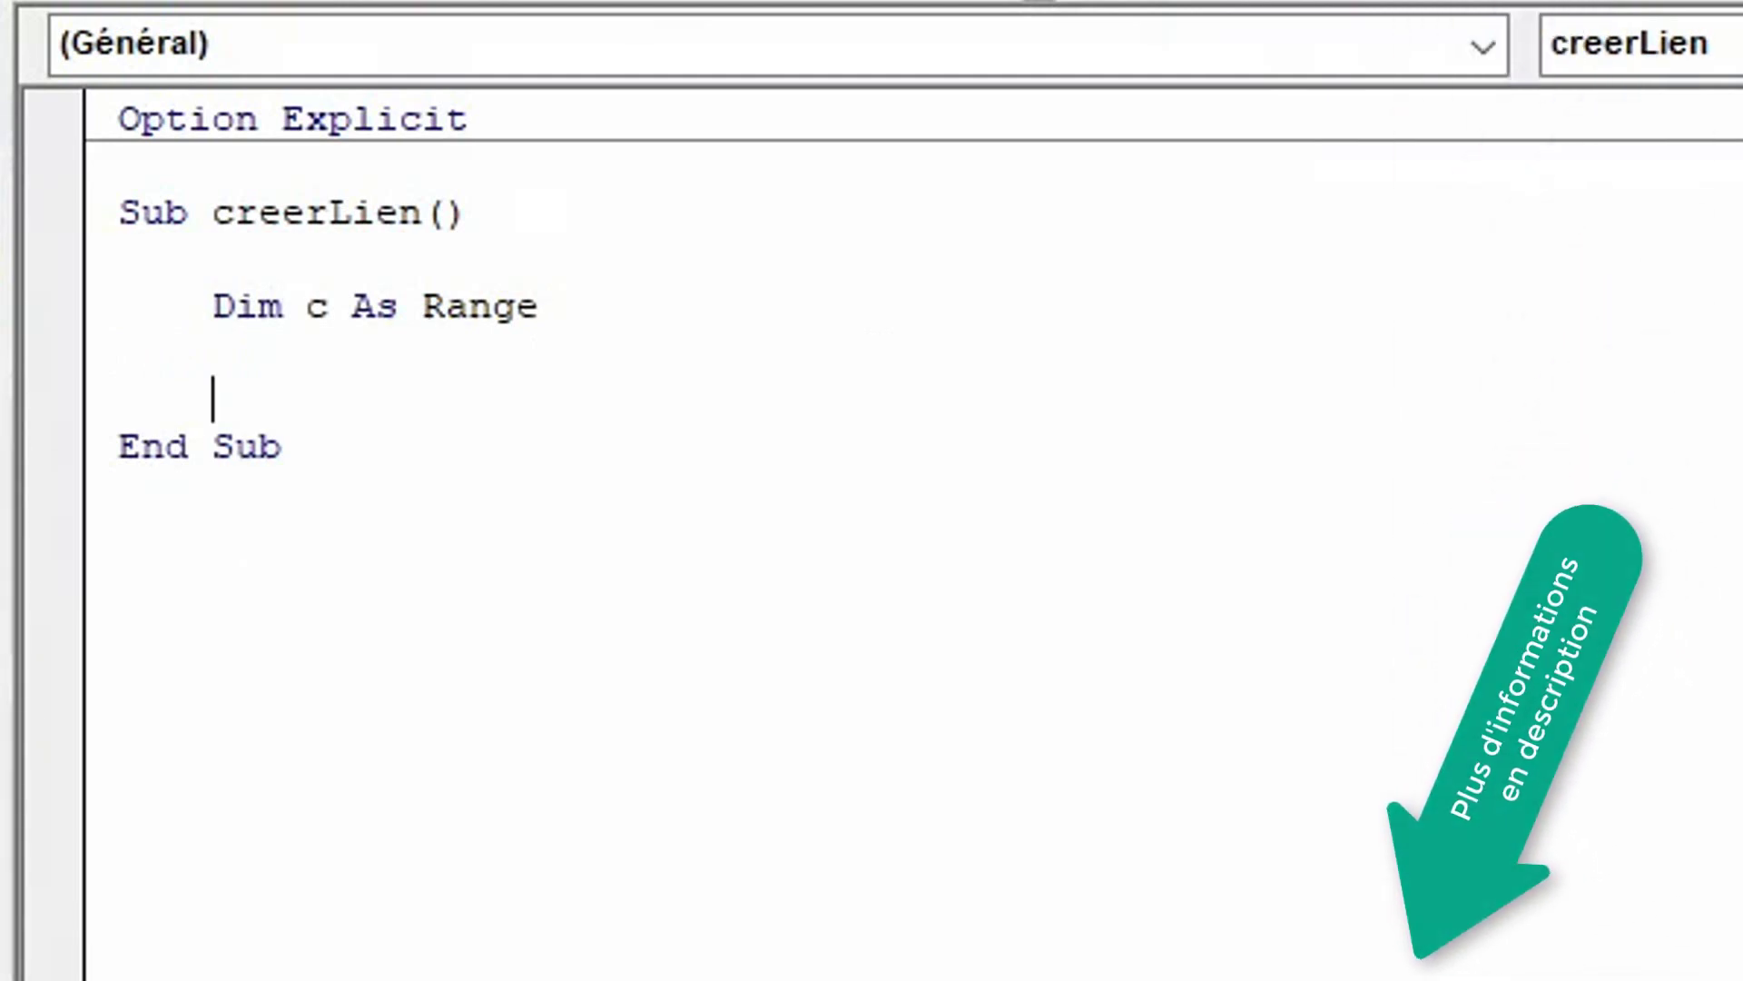
Add a For Each loop that runs c through [Article_01_2021[Nom de fichier]] and close it with Next.
{"action": "type", "text": "for each c in"}
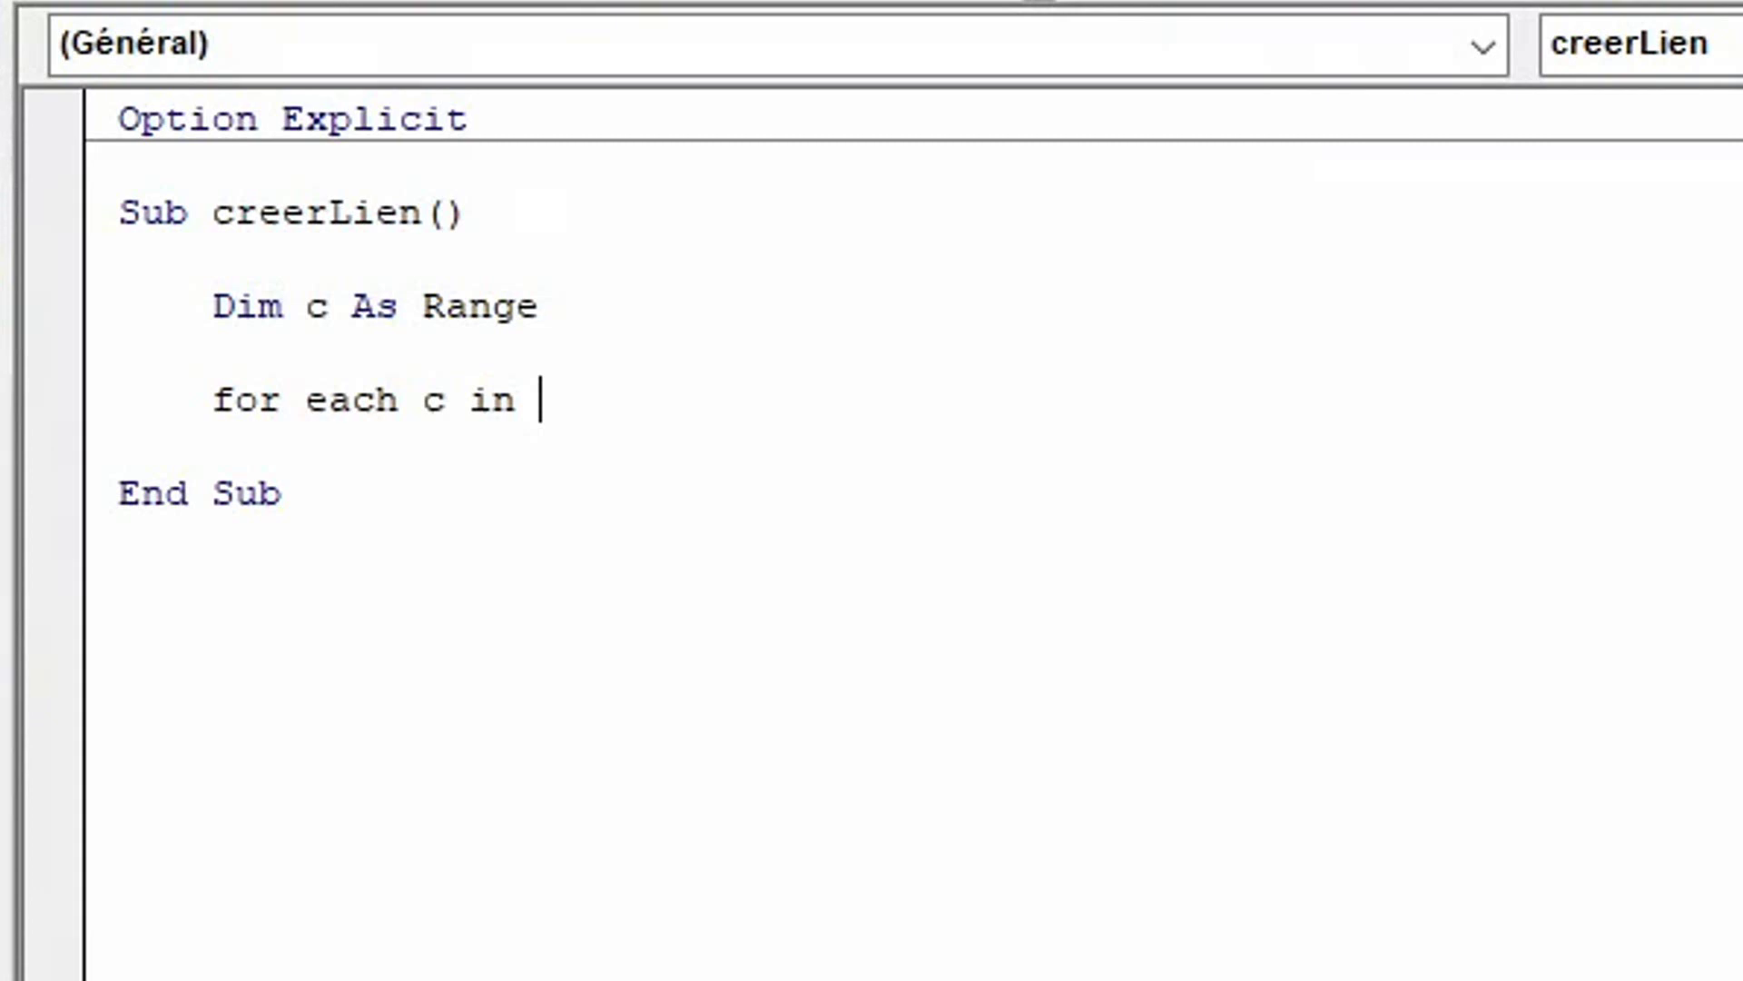
{"action": "type", "text": "["}
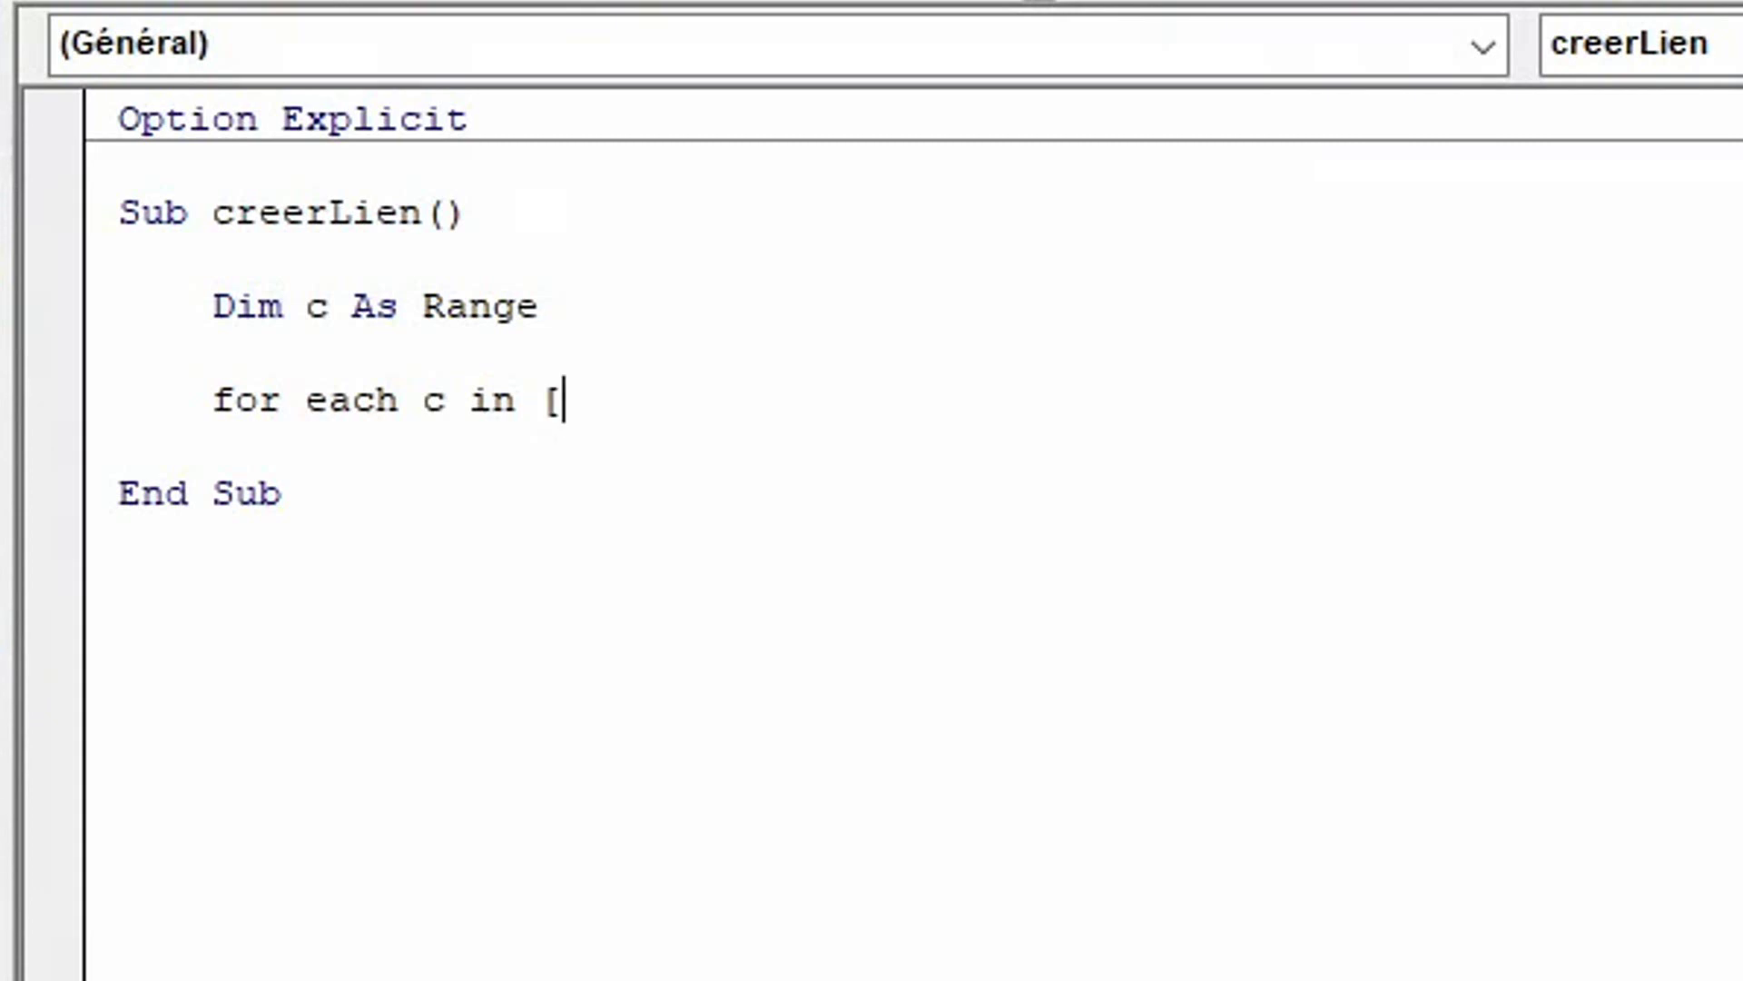
{"action": "type", "text": "Article"}
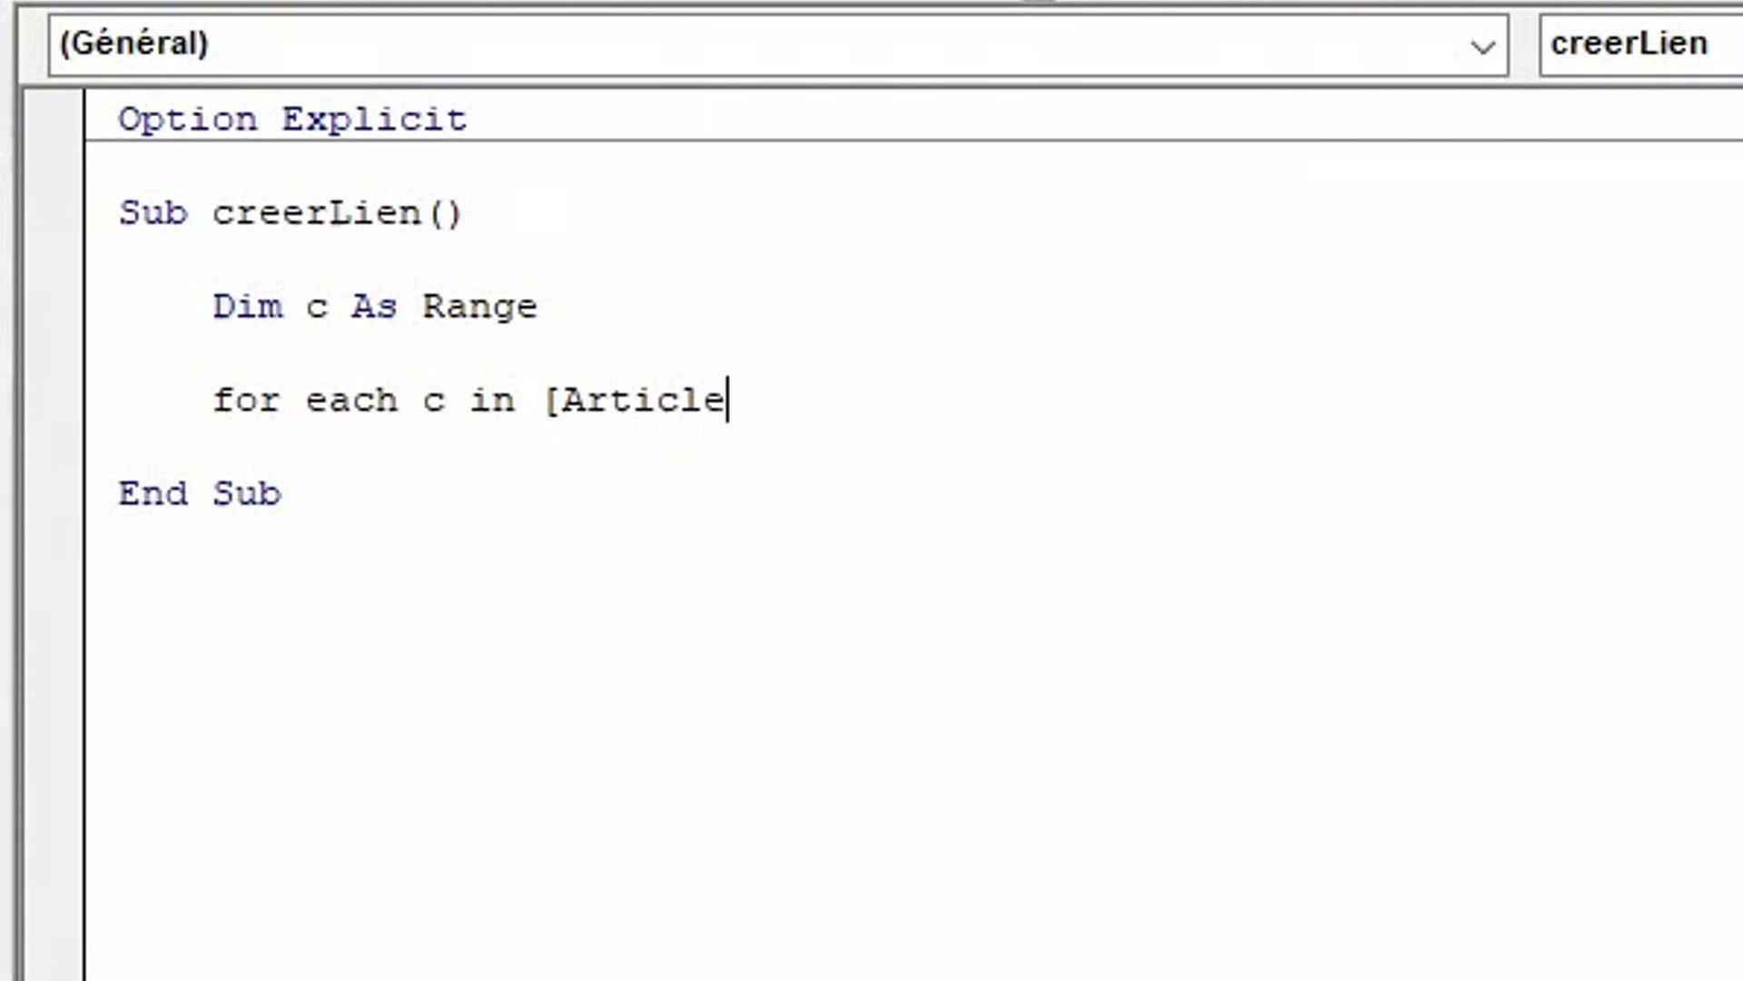
{"action": "type", "text": "_01_"}
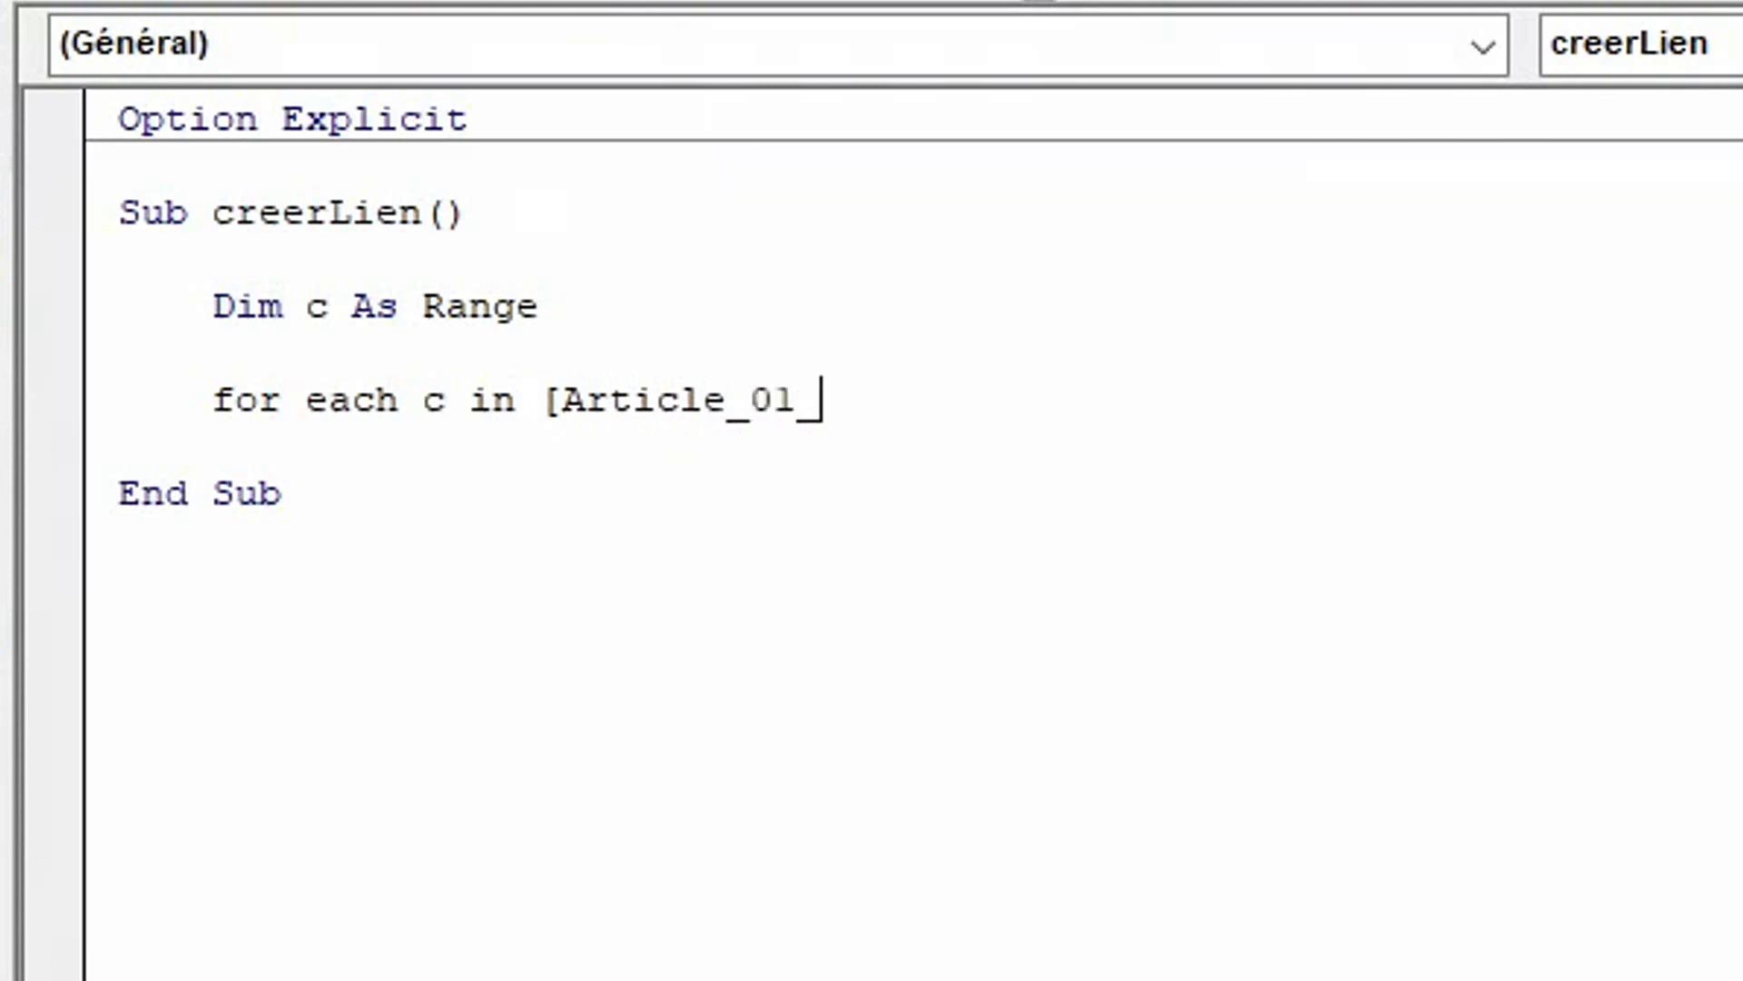
{"action": "type", "text": "2021["}
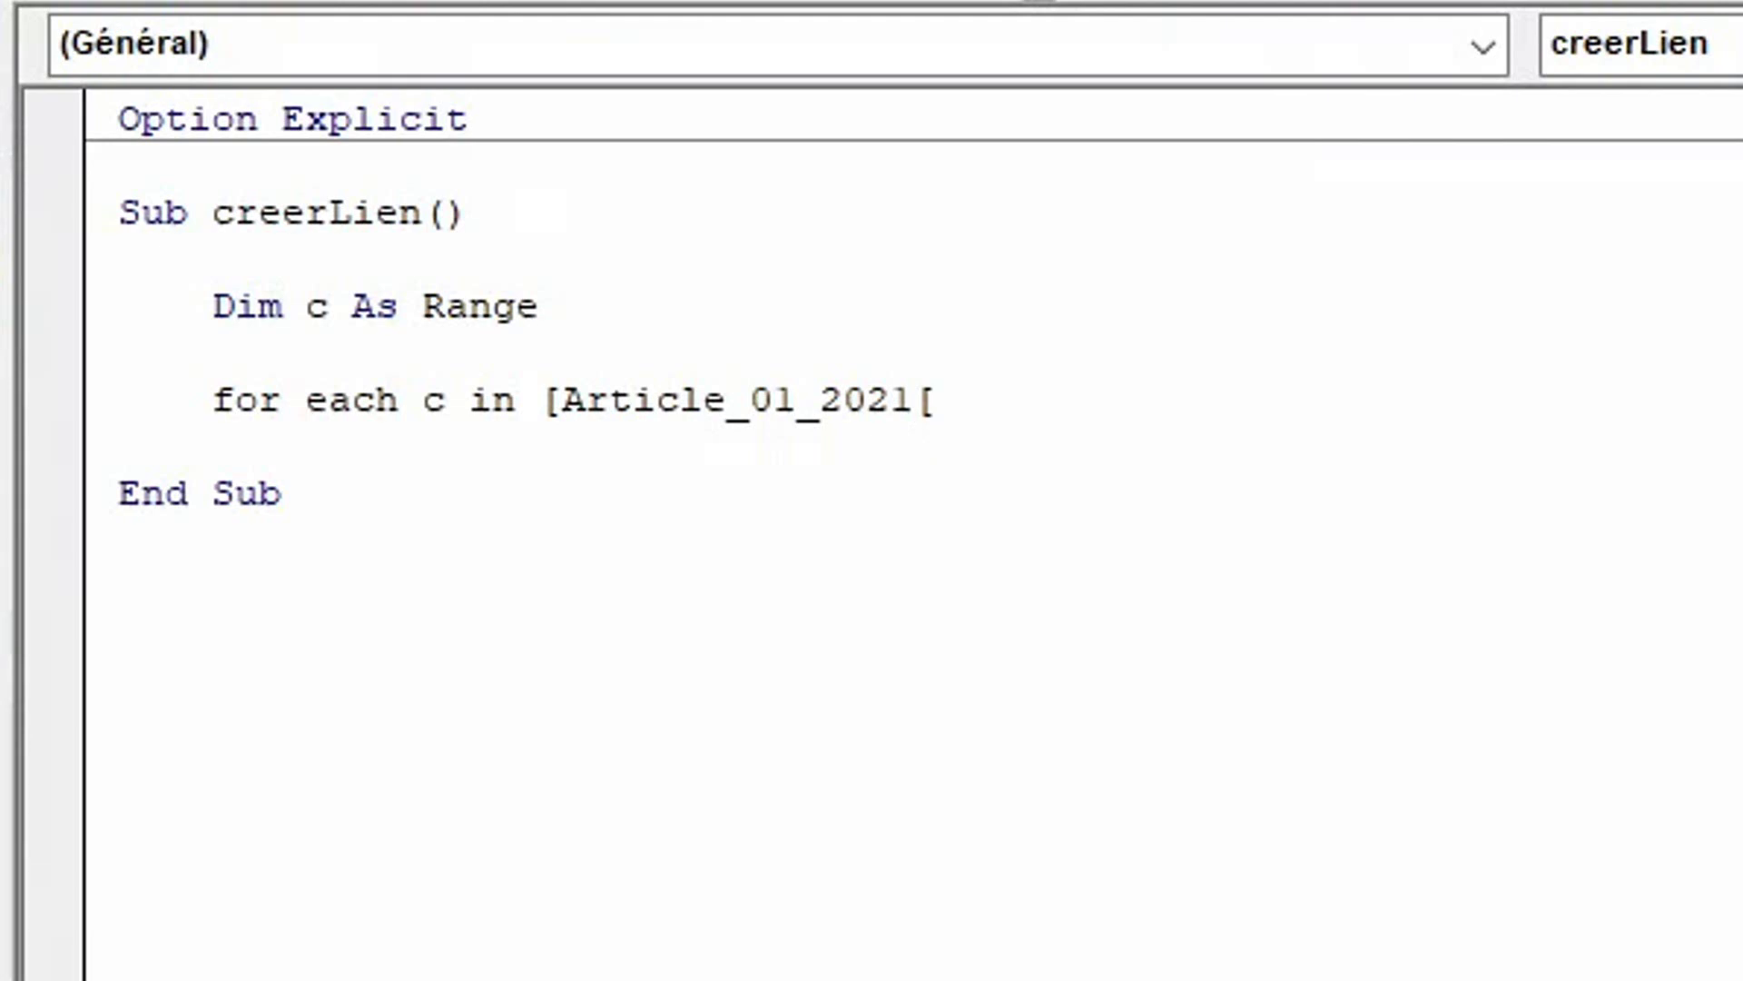
{"action": "type", "text": "Nom de fichier"}
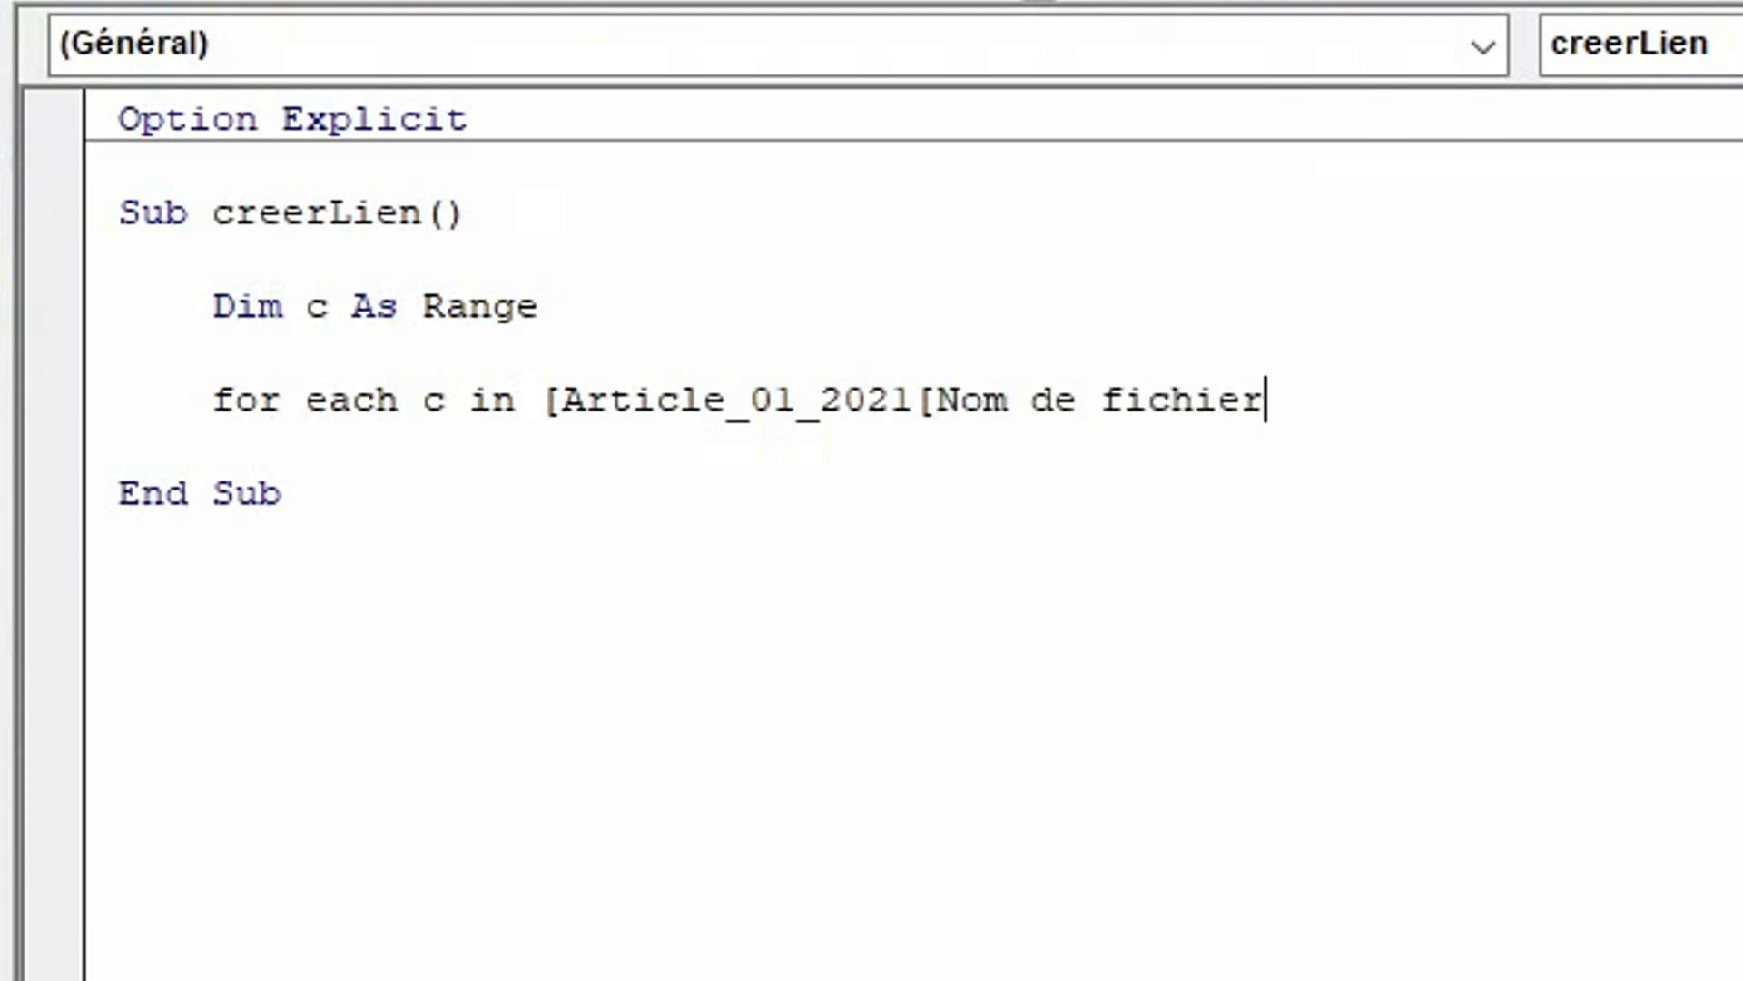
{"action": "type", "text": "]]"}
{"action": "key", "text": "Return"}
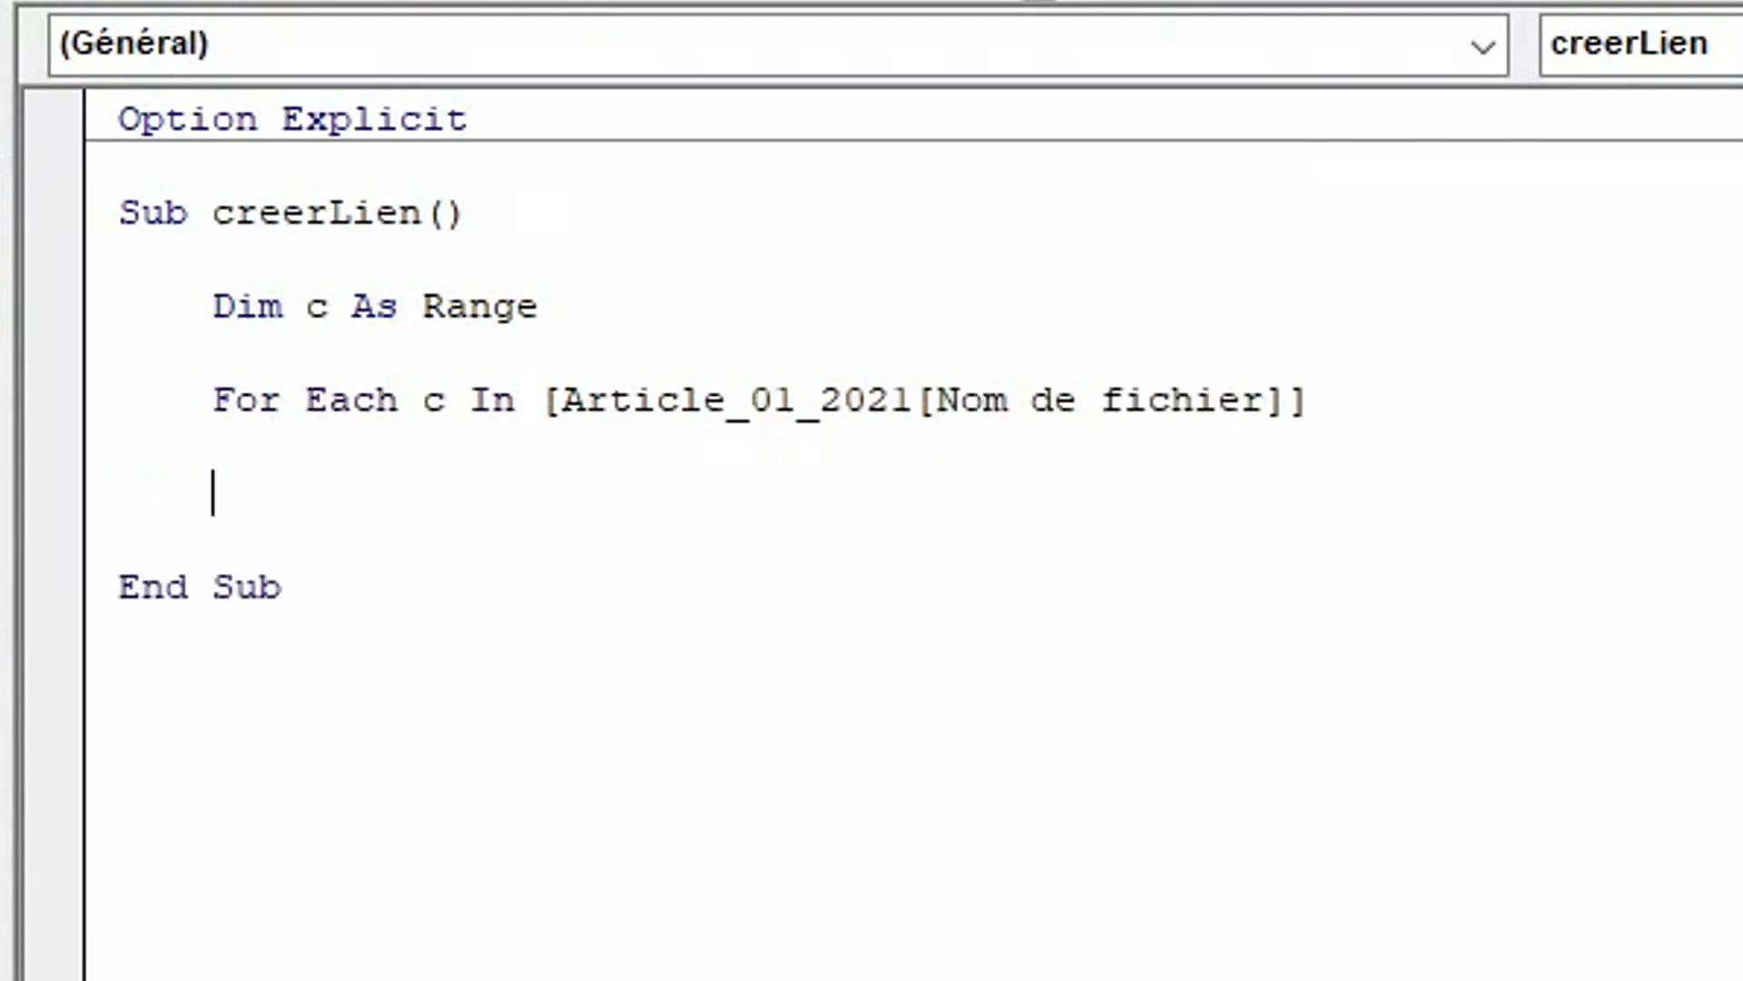
{"action": "type", "text": "next"}
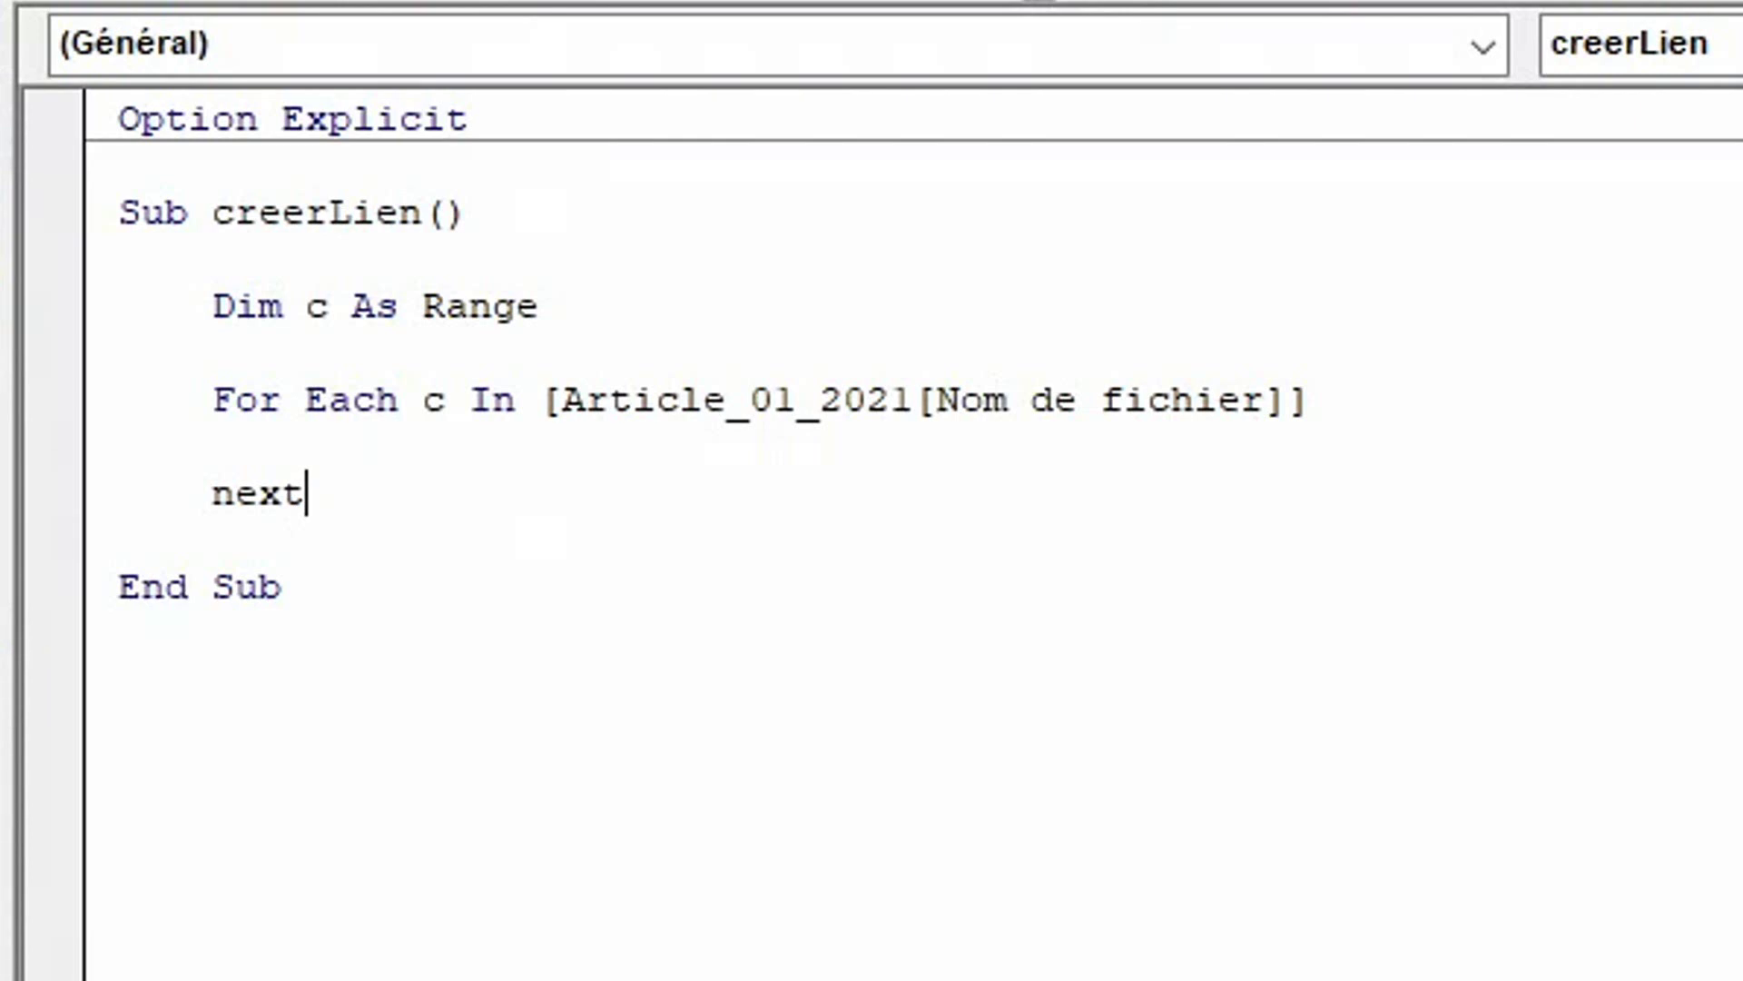
Inside the For Each loop, start an ActiveSheet.Hyperlinks.Add statement with the argument anchor:=c.
{"action": "key", "text": "Up"}
{"action": "key", "text": "Return"}
{"action": "key", "text": "Tab"}
{"action": "type", "text": "active"}
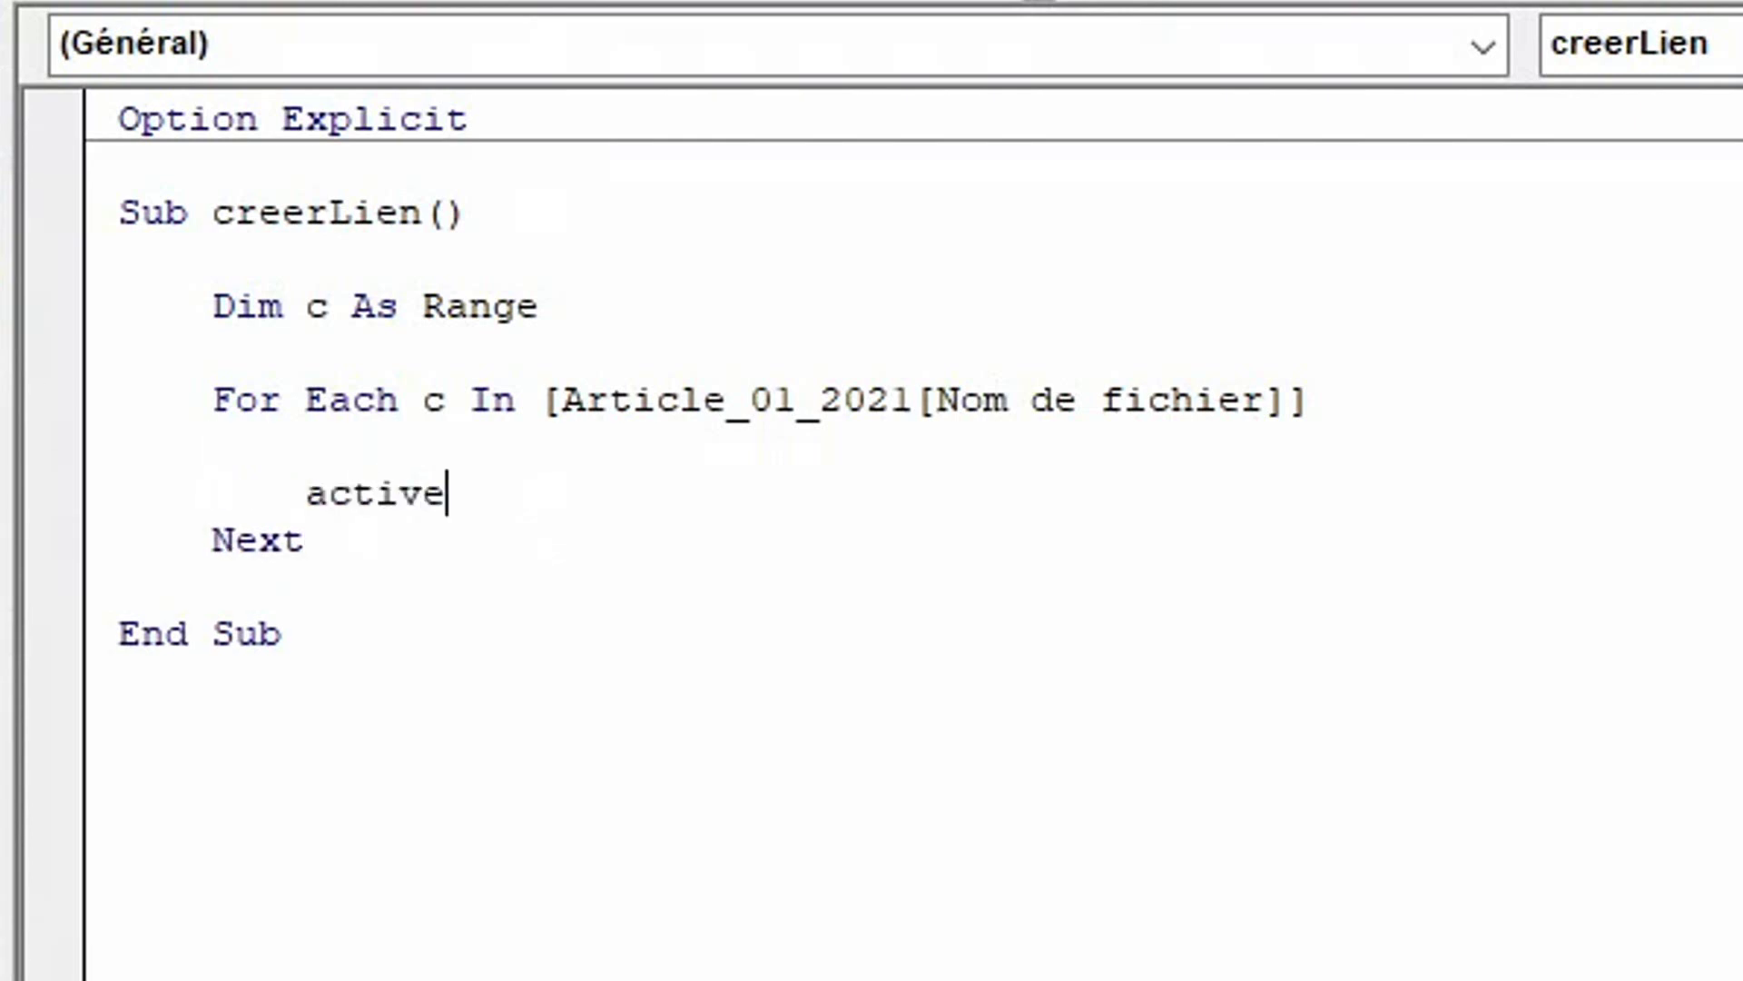
{"action": "type", "text": "sheet.hyperlinks.ad"}
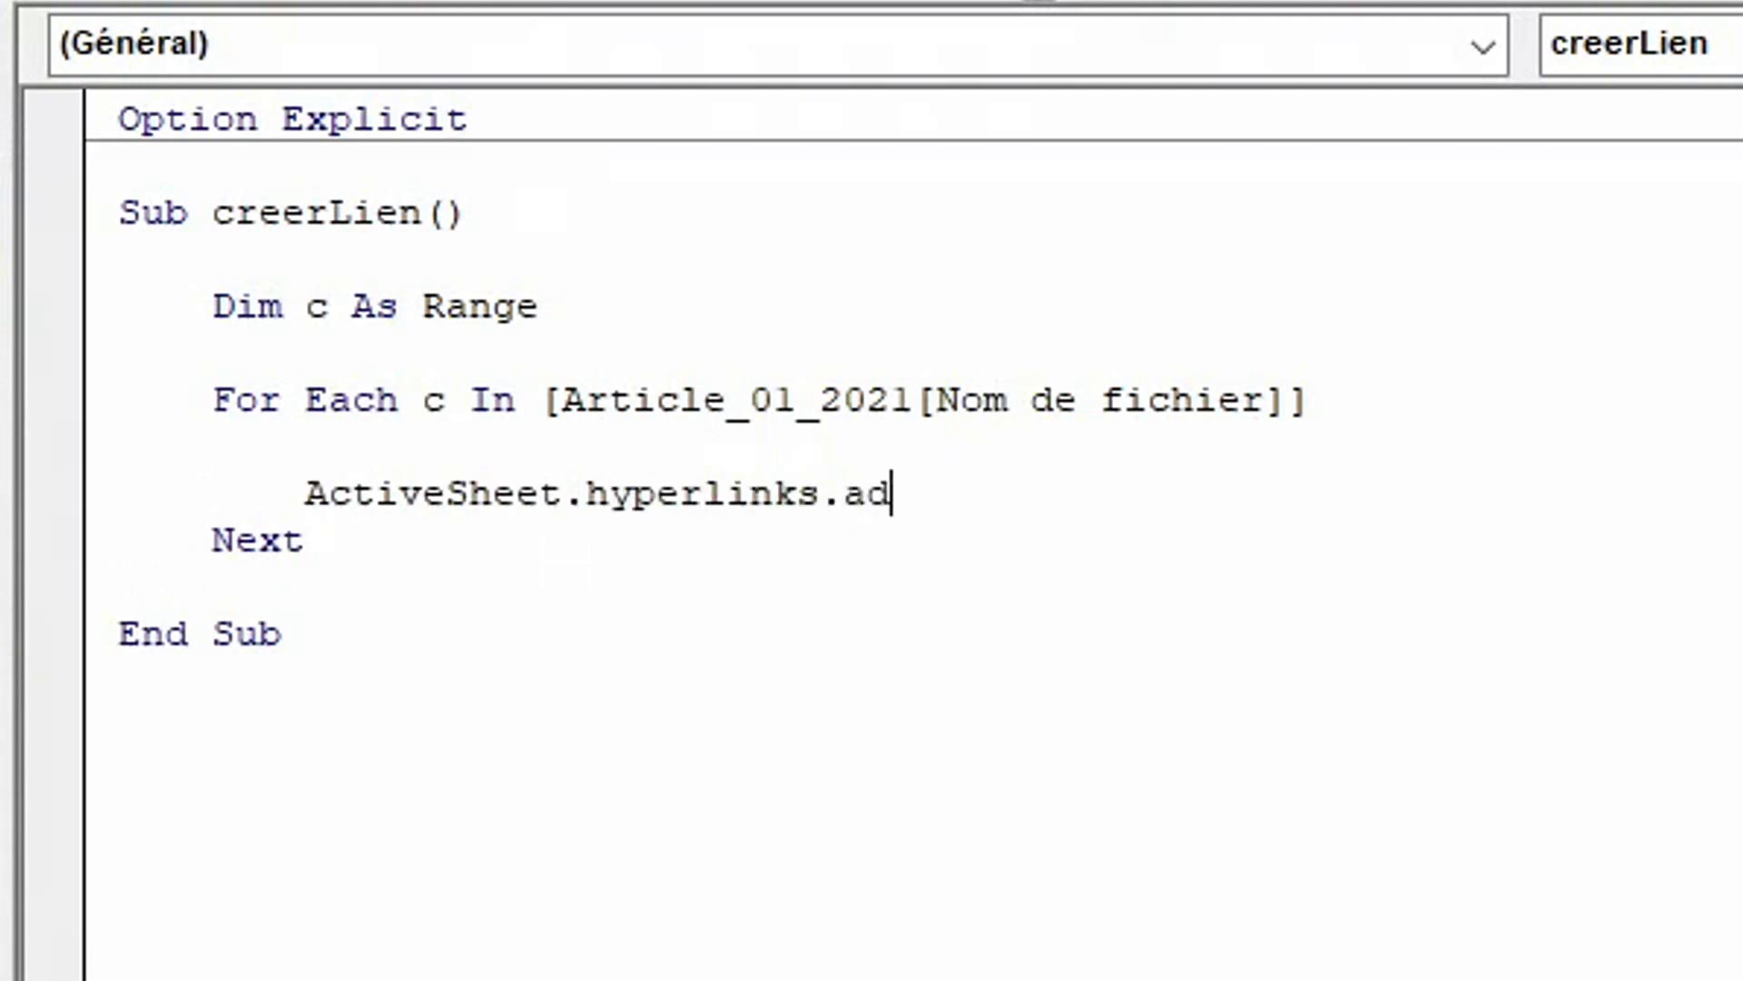
{"action": "type", "text": "d"}
{"action": "type", "text": "anchor"}
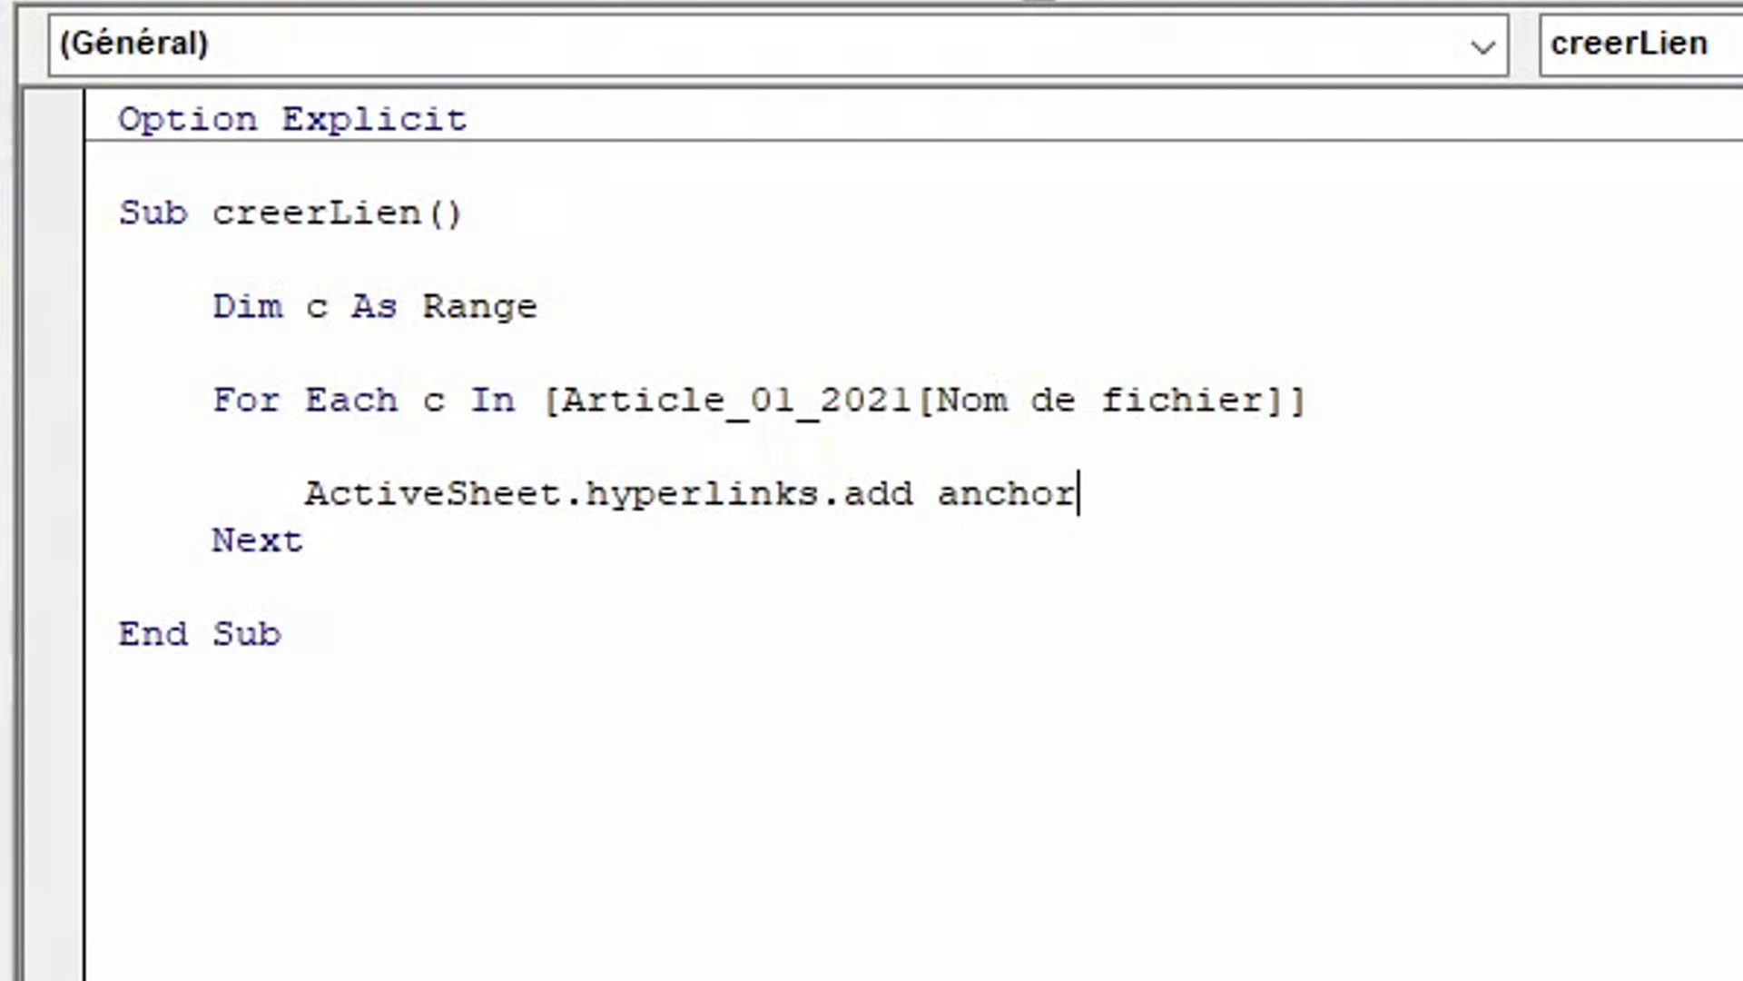
{"action": "type", "text": ":=c"}
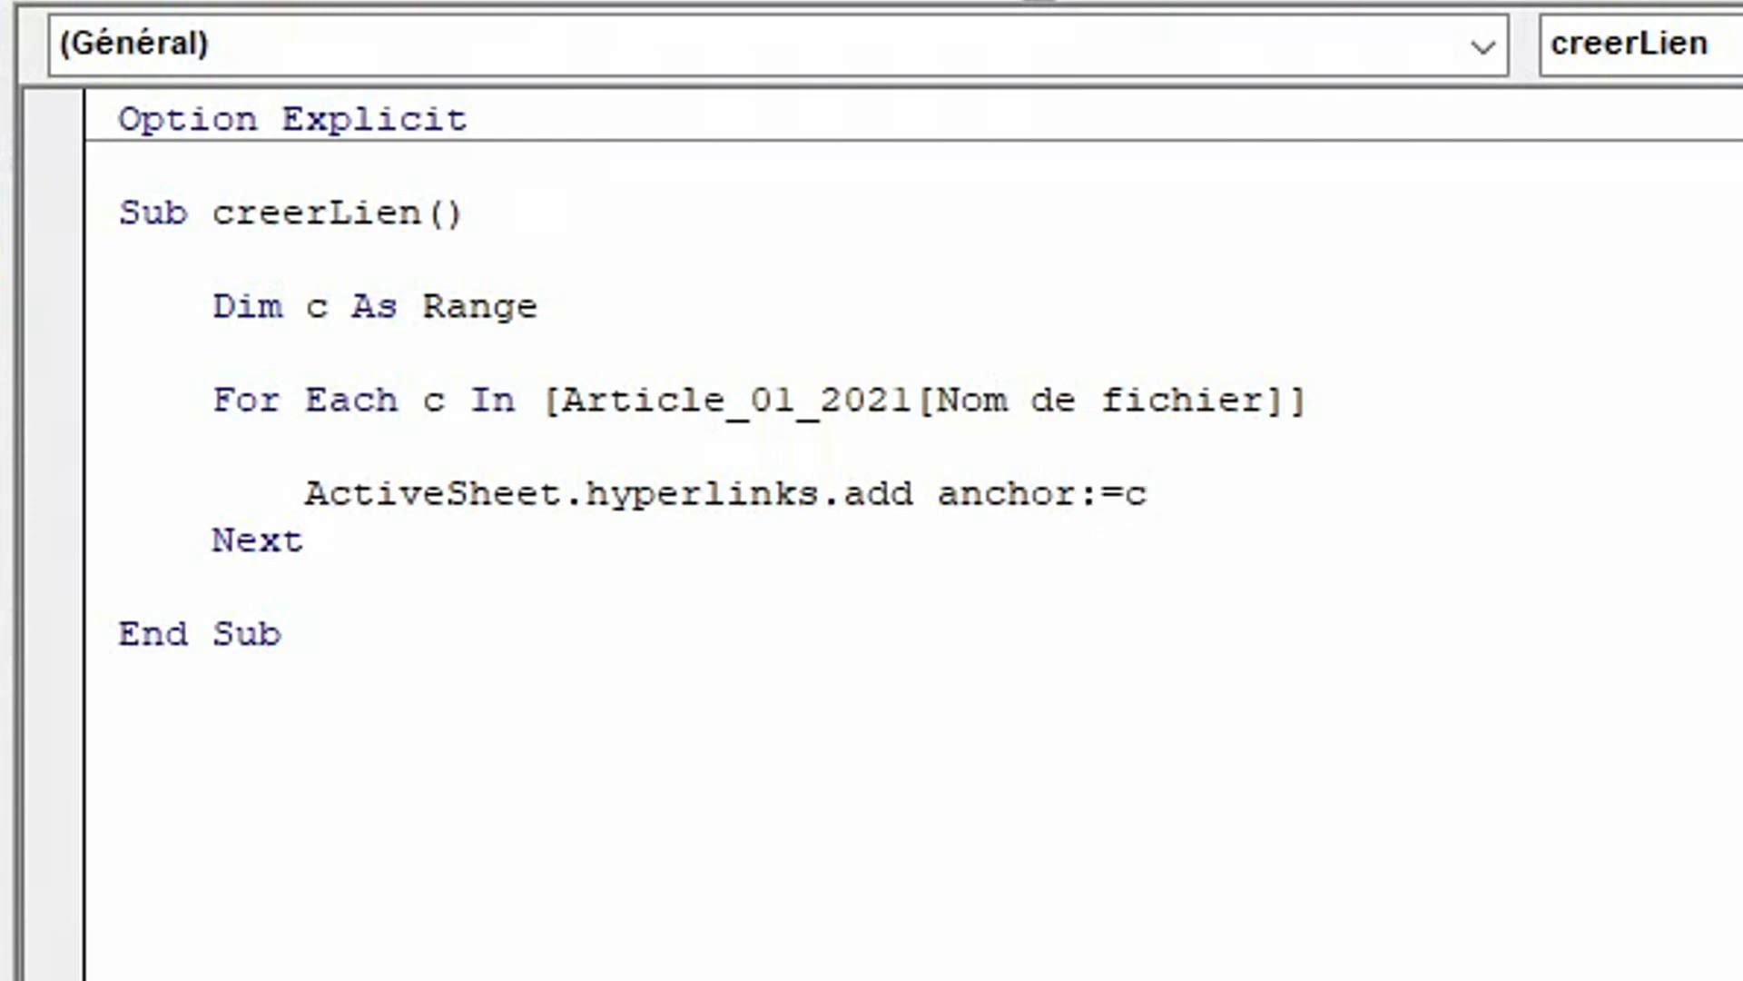
Add the argument address:=c.Offset(0, 2) & c to the Hyperlinks.Add statement.
{"action": "key", "text": "BackSpace"}
{"action": "type", "text": ", addre"}
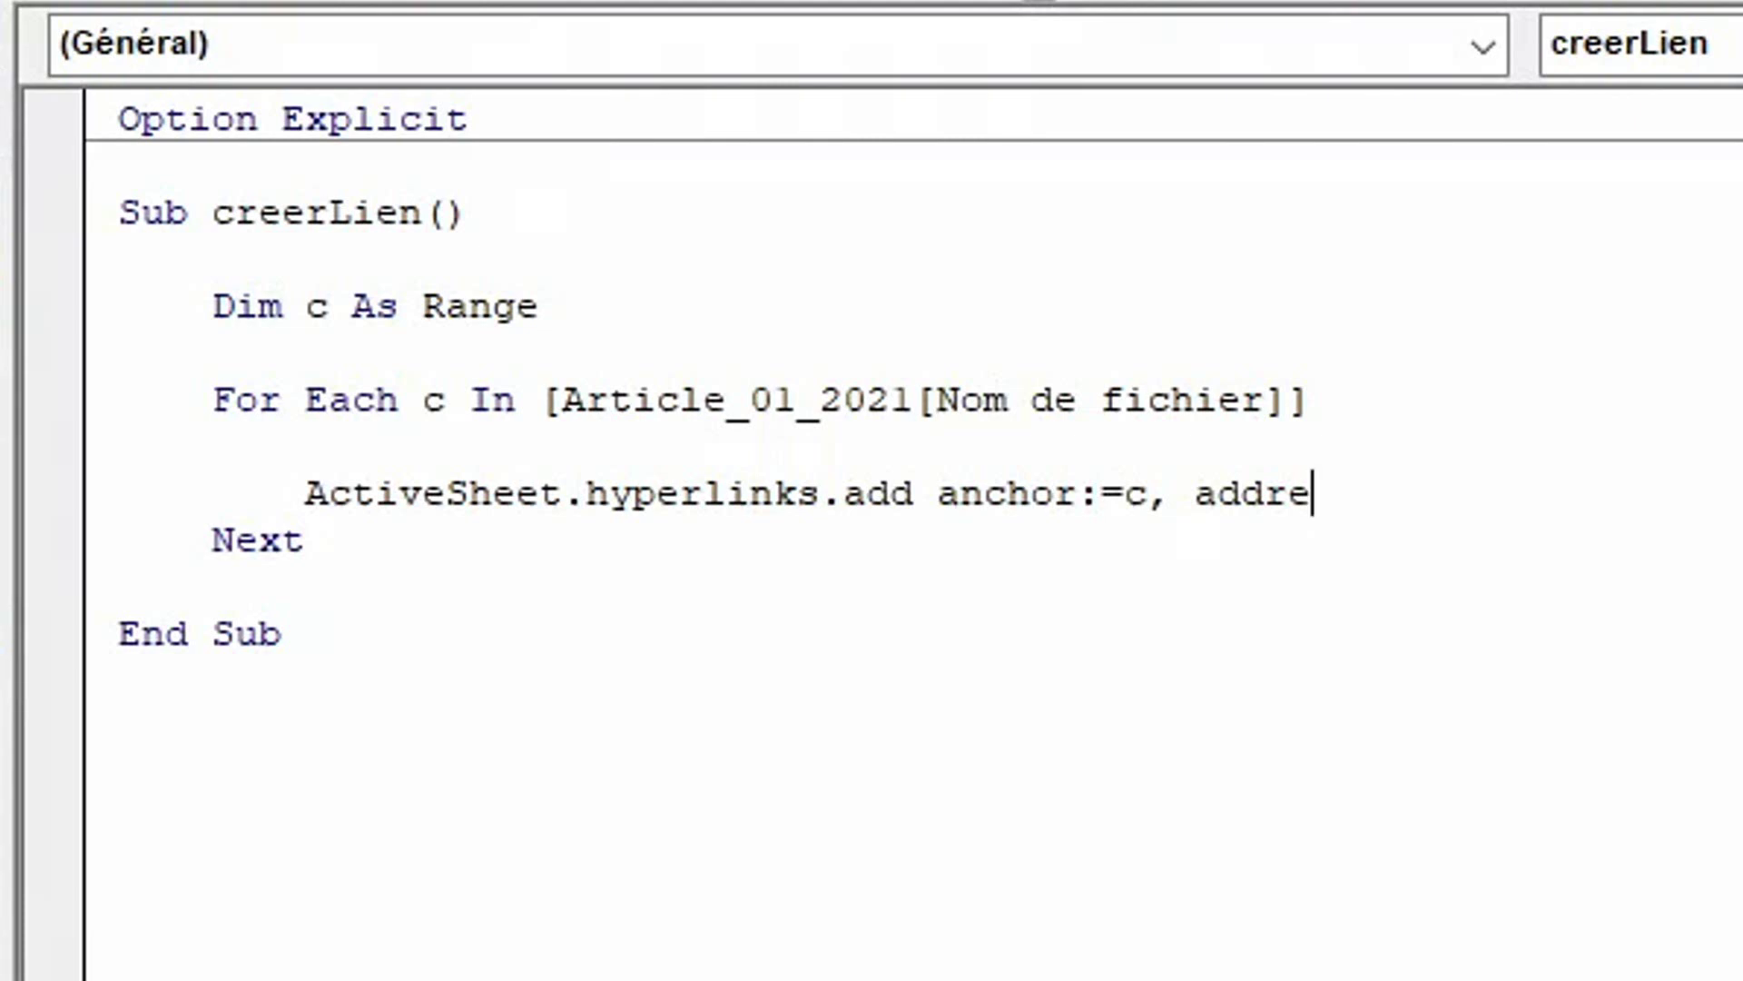
{"action": "type", "text": "ss:="}
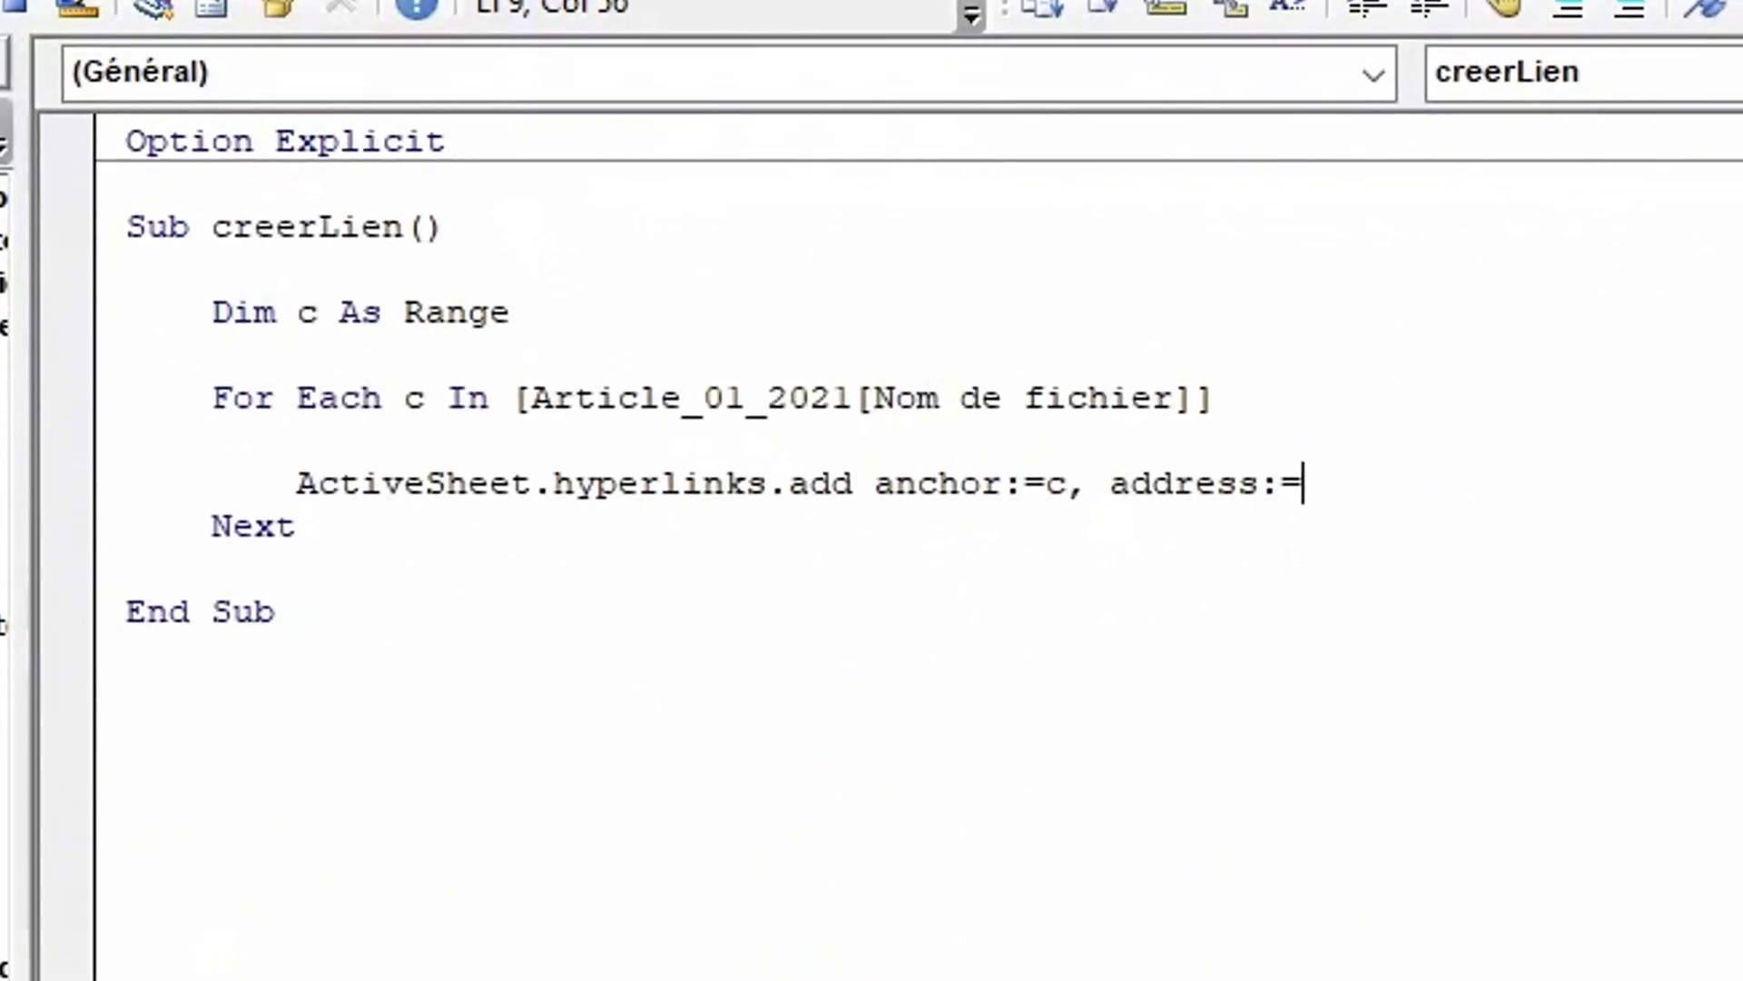
{"action": "type", "text": "c.off"}
{"action": "key", "text": "Tab"}
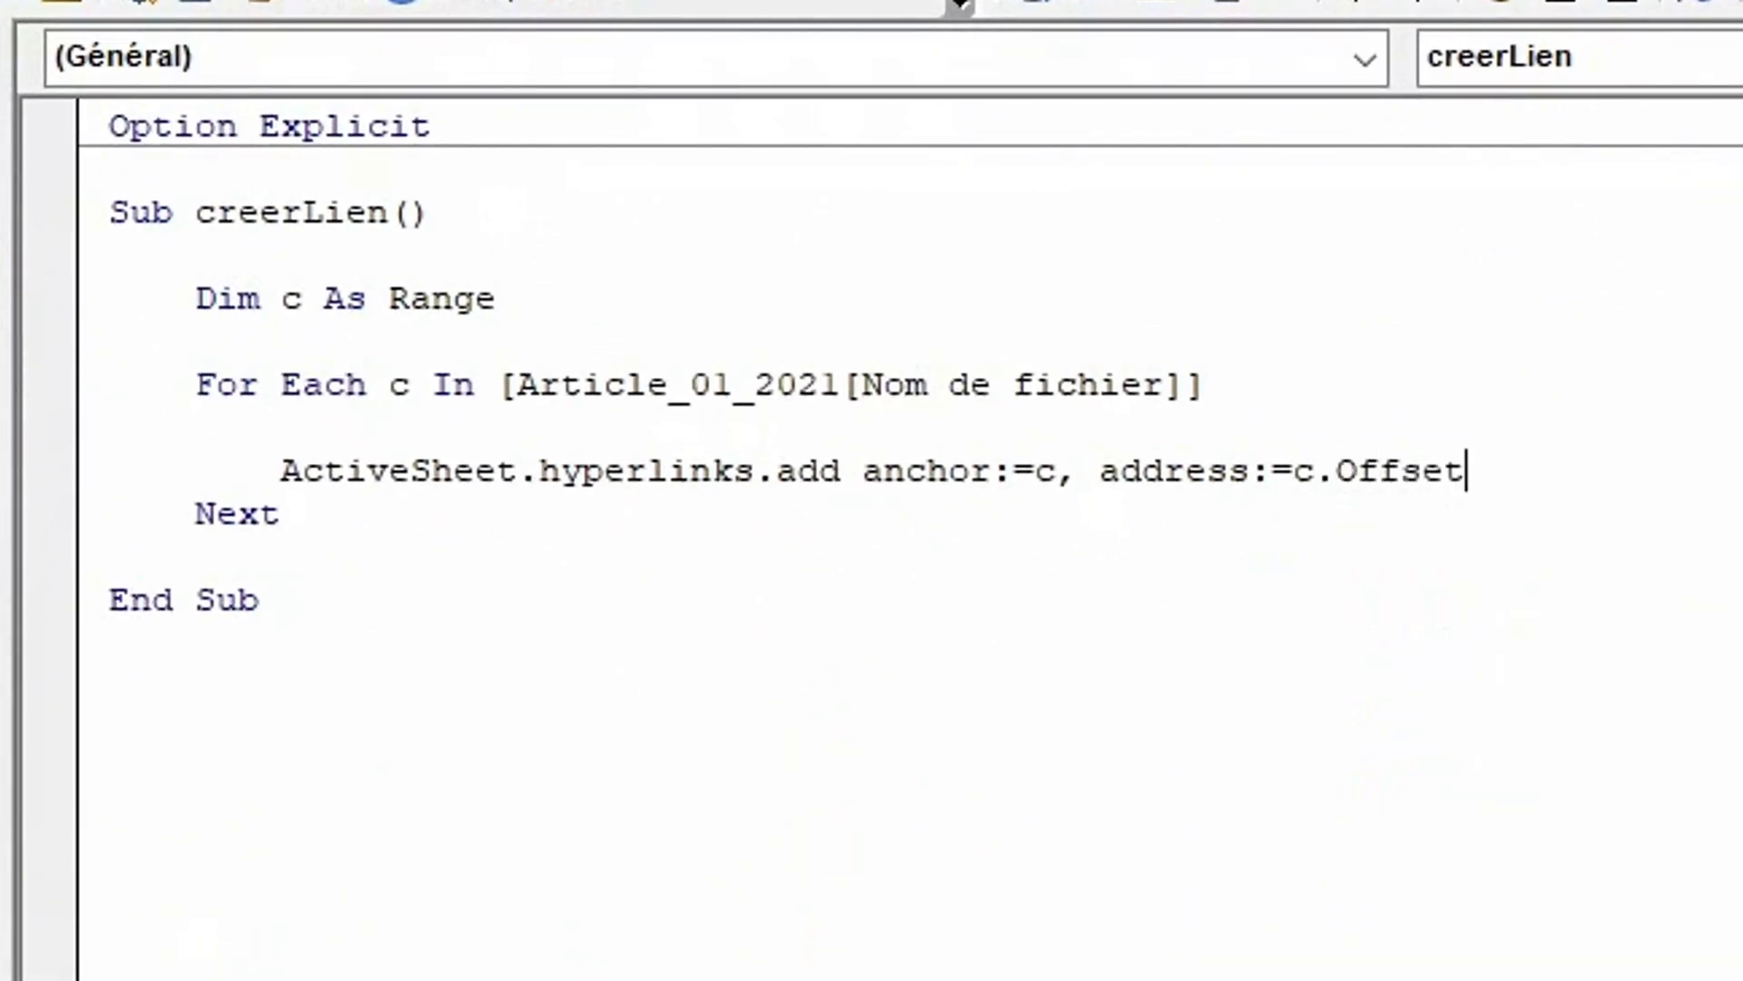
{"action": "type", "text": "("}
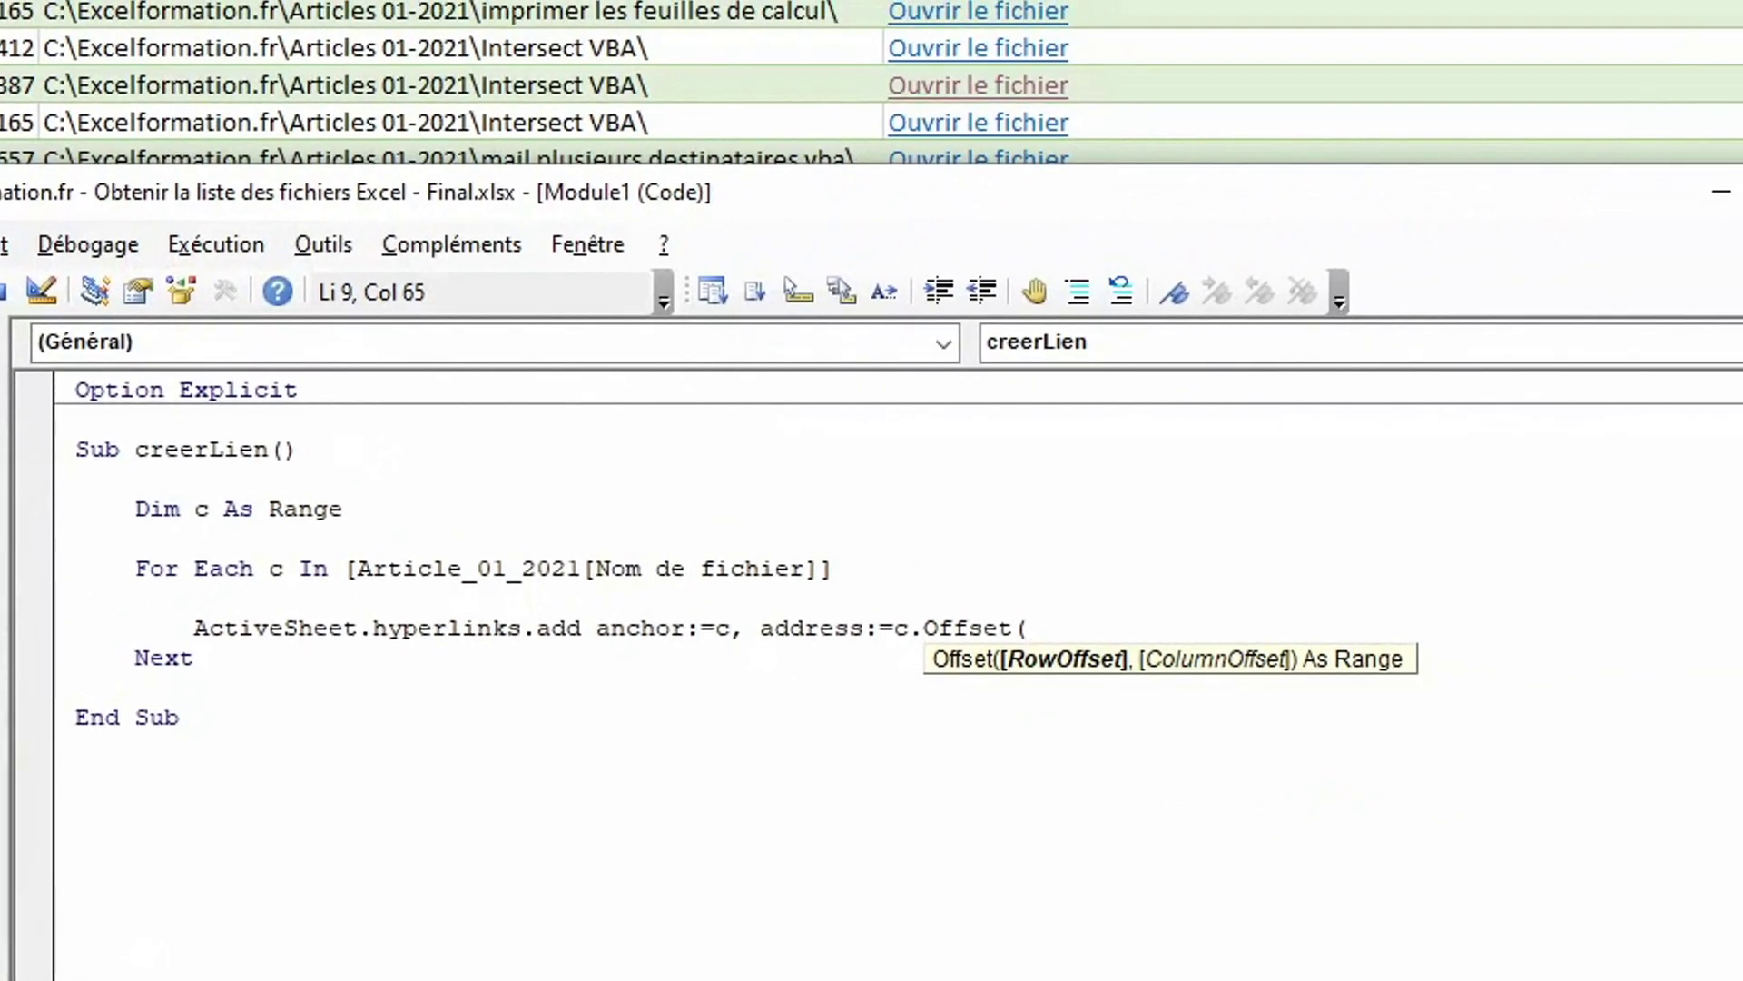
{"action": "type", "text": "0, 2"}
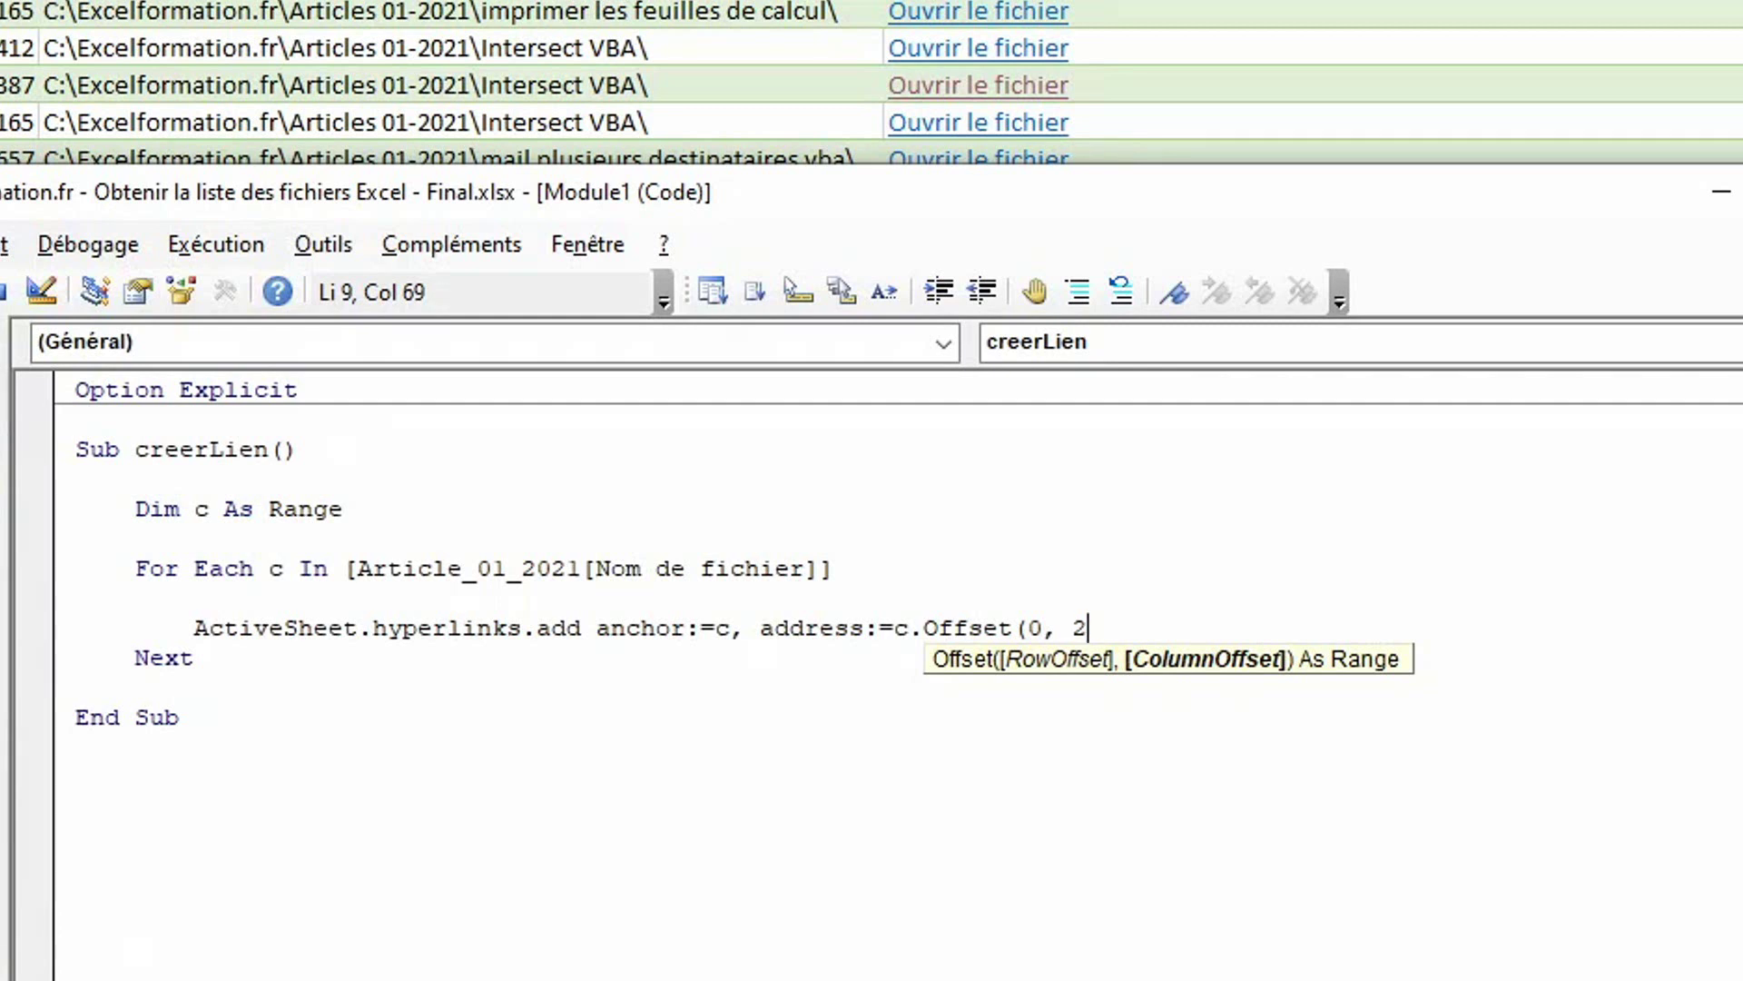
{"action": "type", "text": ") & "}
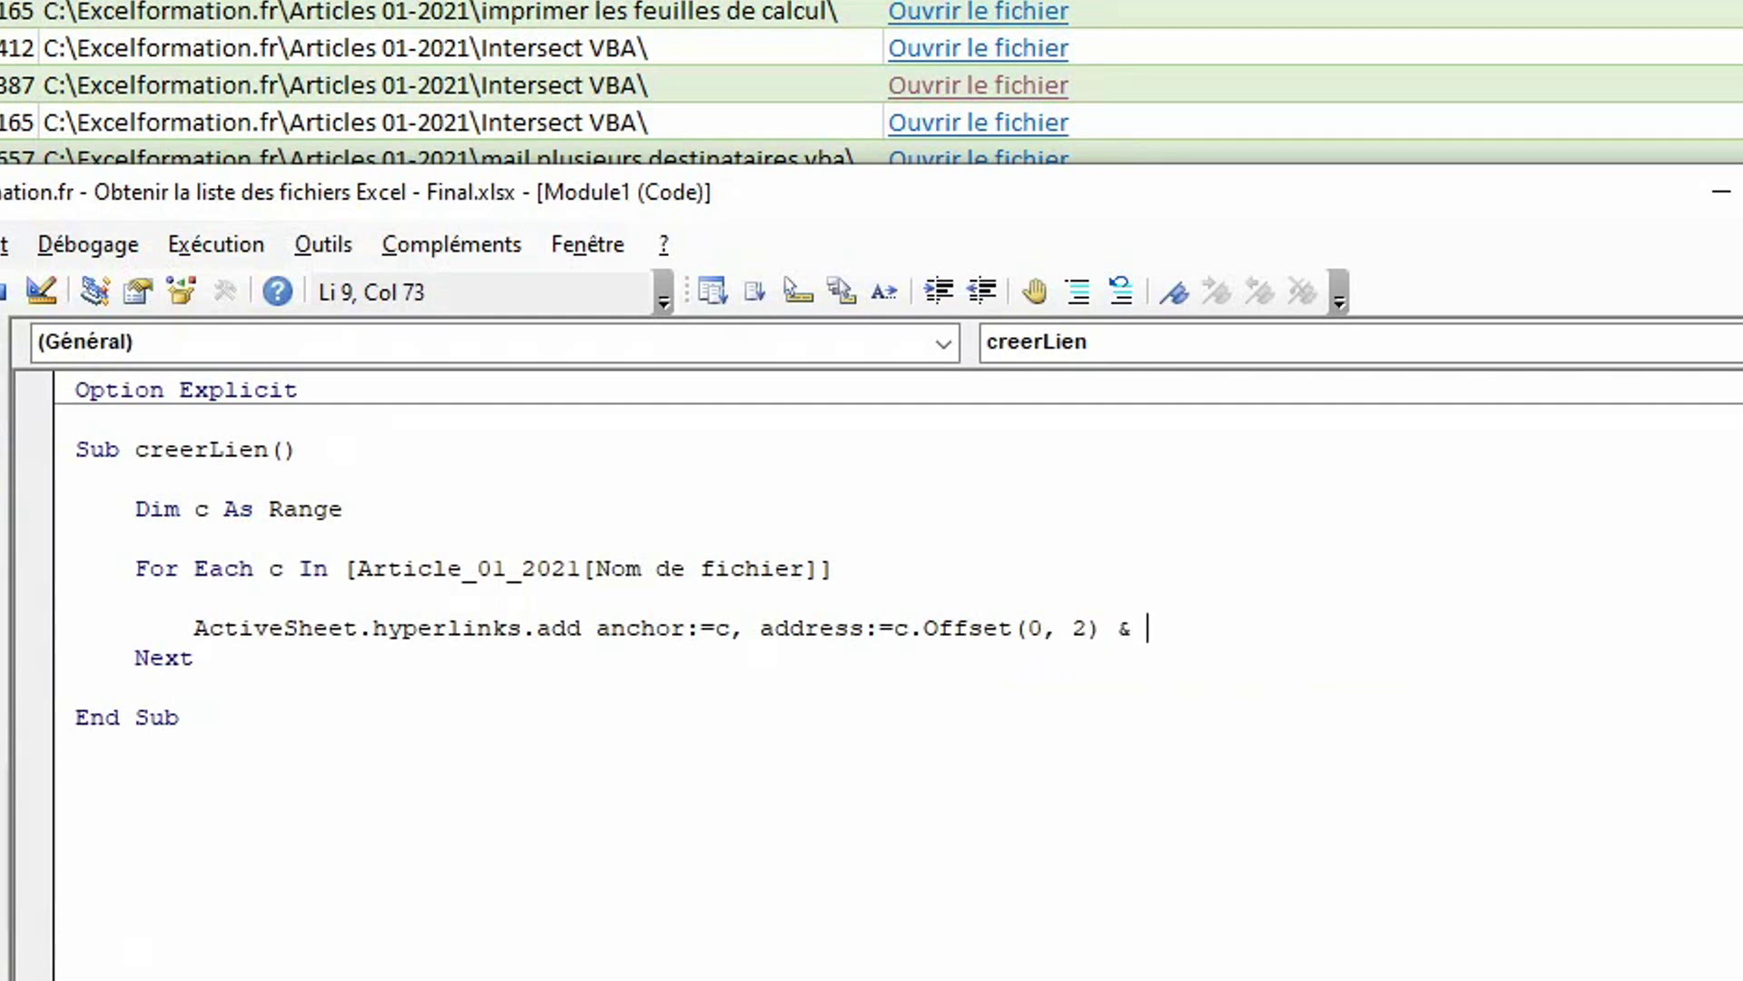
{"action": "type", "text": "c"}
Complete the statement with the argument TextToDisplay:=c and try to run creerLien.
{"action": "type", "text": ", texttodisplay"}
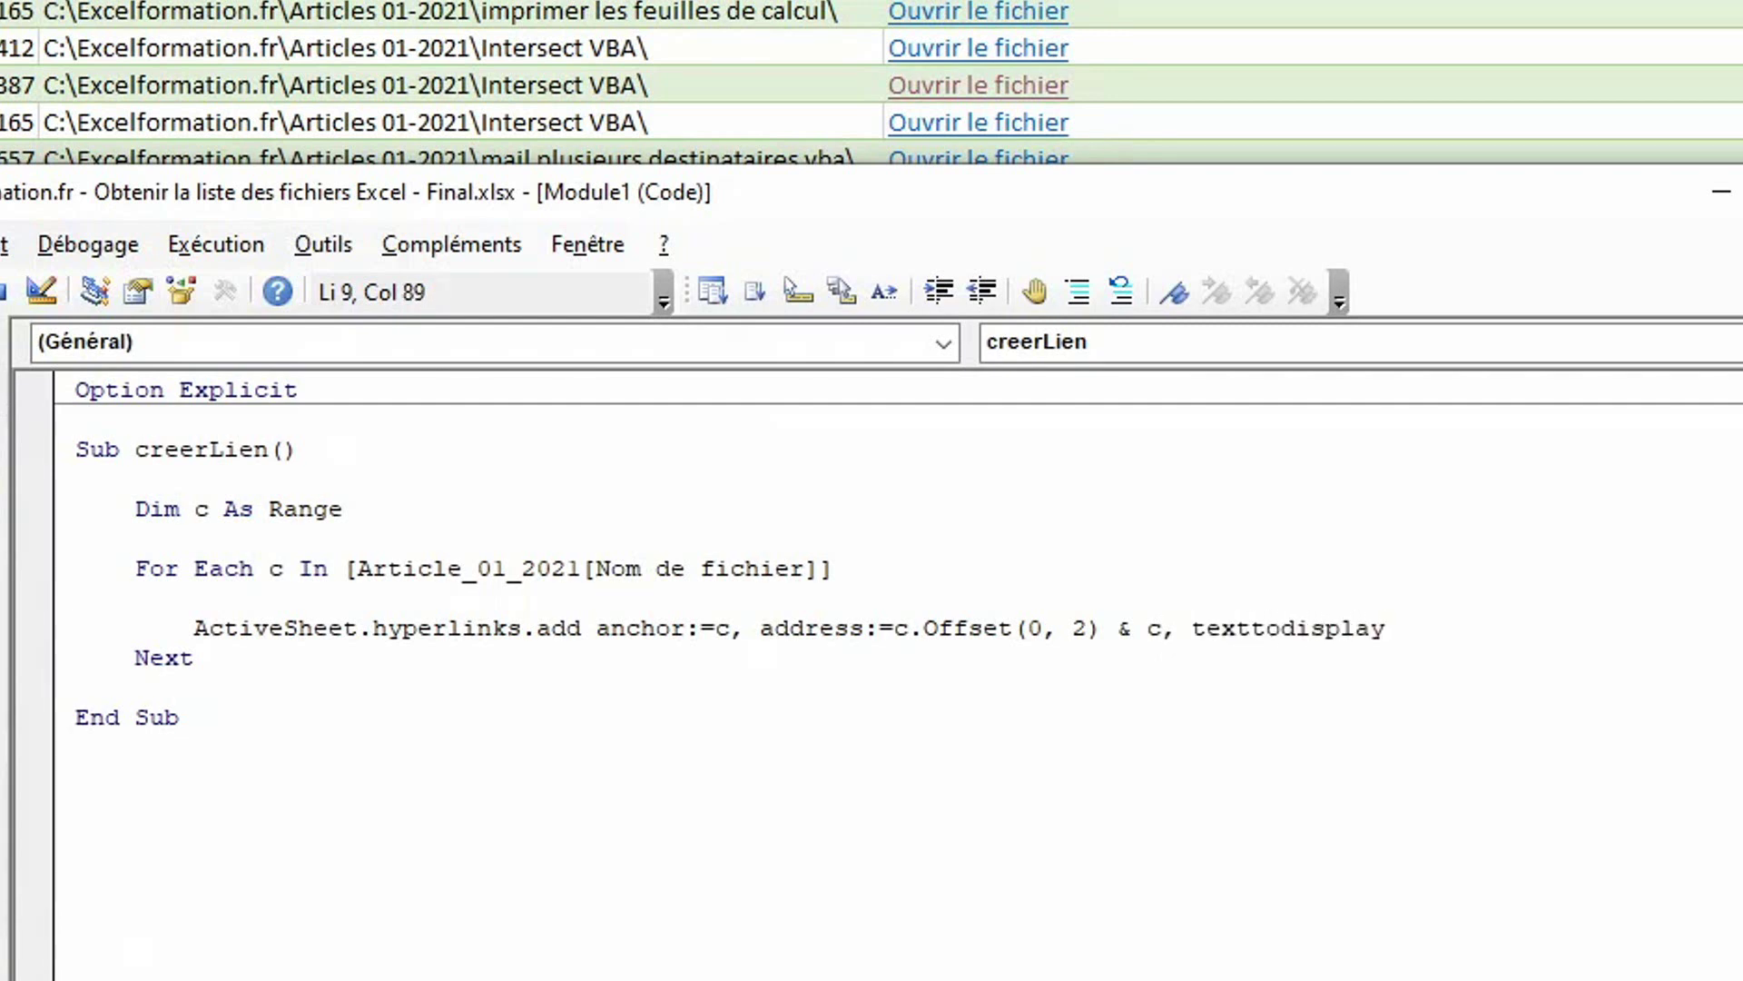
{"action": "type", "text": ":=c"}
{"action": "key", "text": "F5"}
{"action": "key", "text": "Return"}
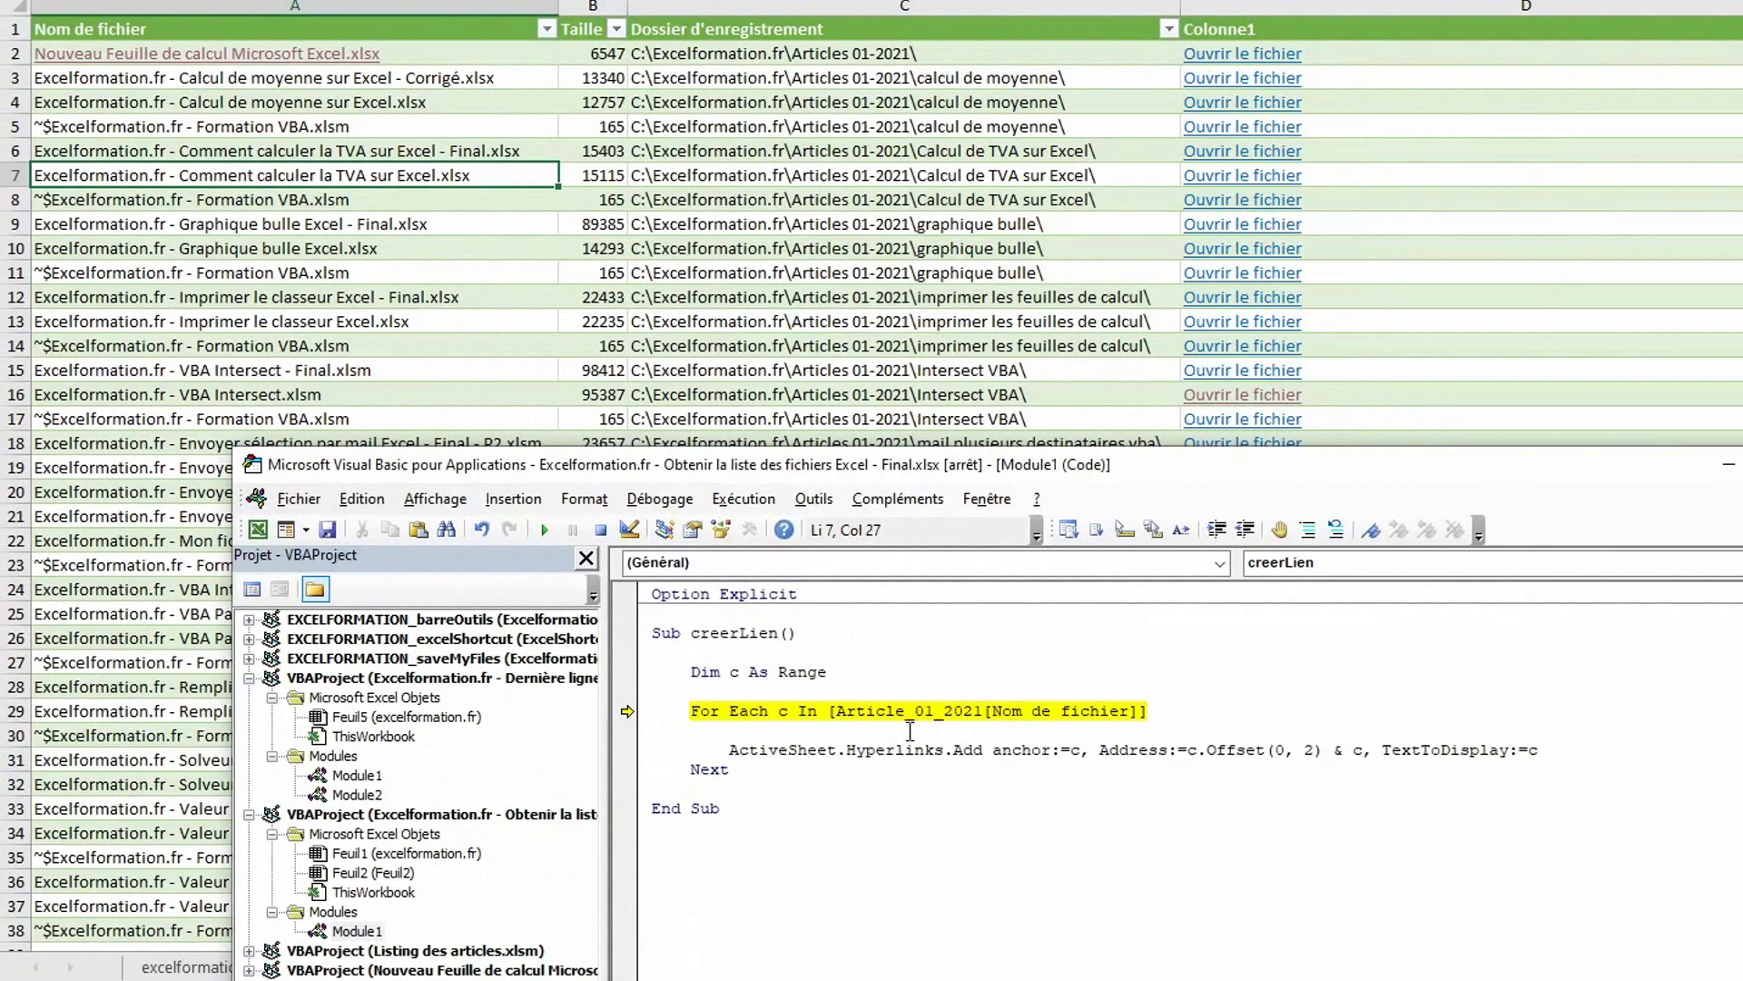
Correct the table name in the For Each line to Articles_01_2021 and execute that line in step mode.
{"action": "type", "text": "s"}
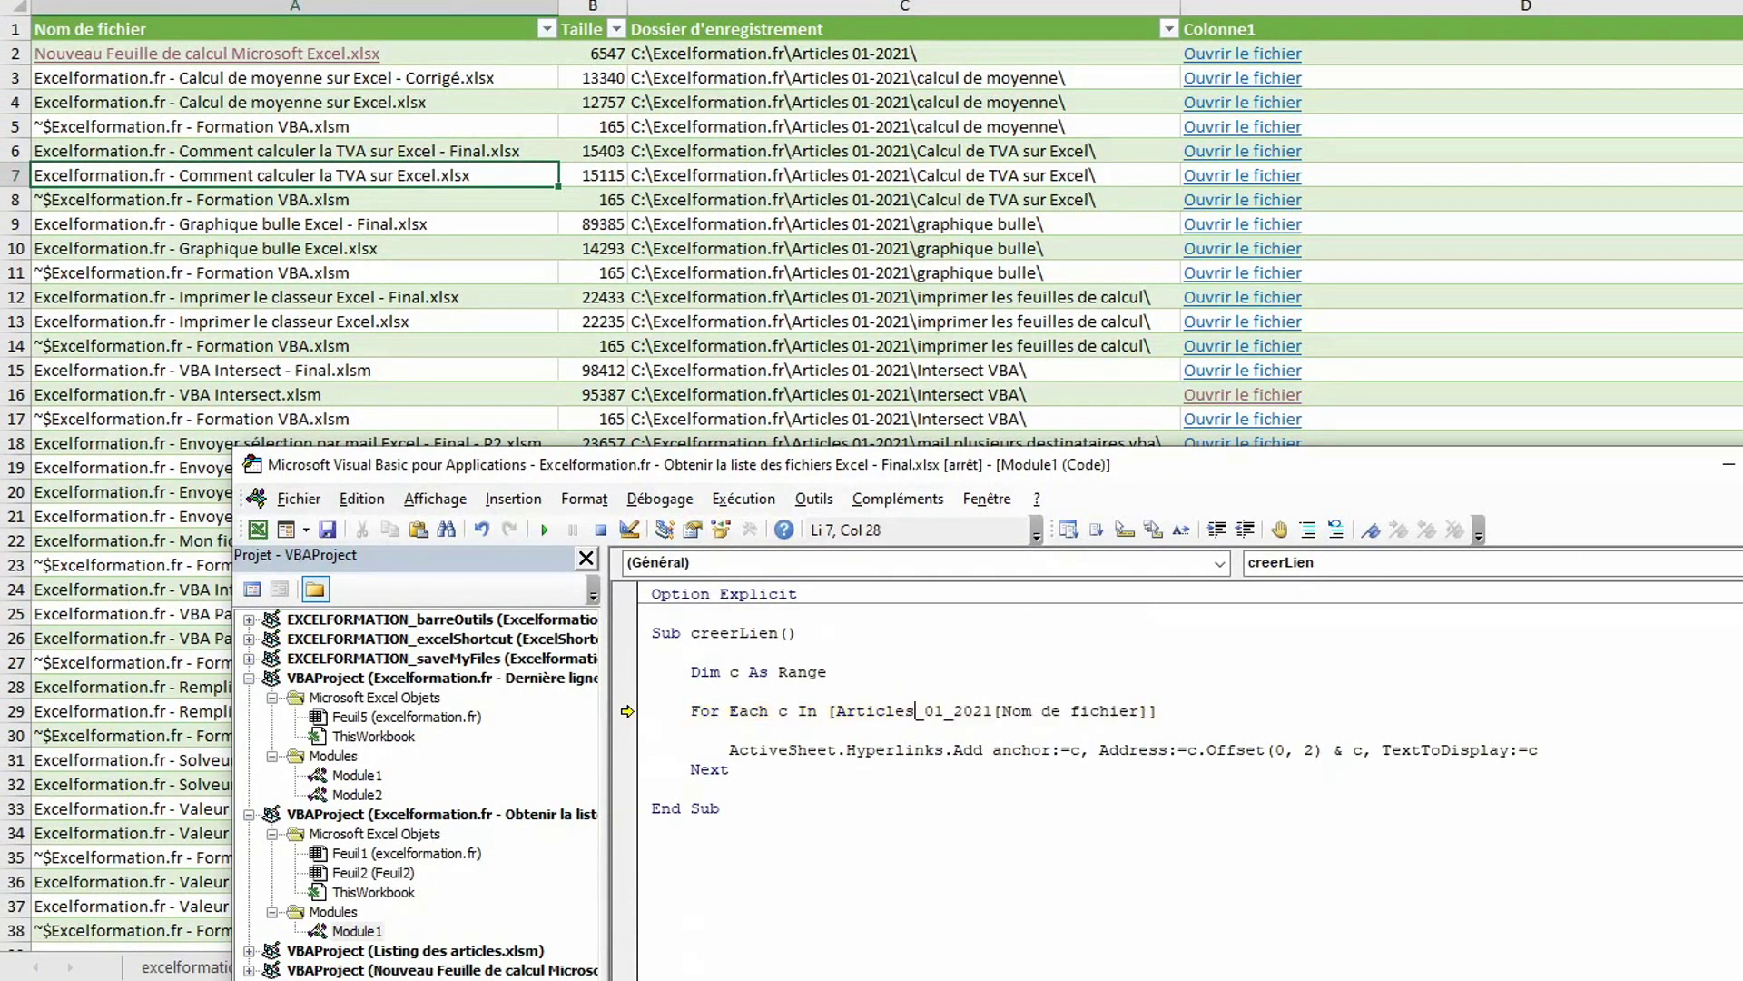
{"action": "key", "text": "F8"}
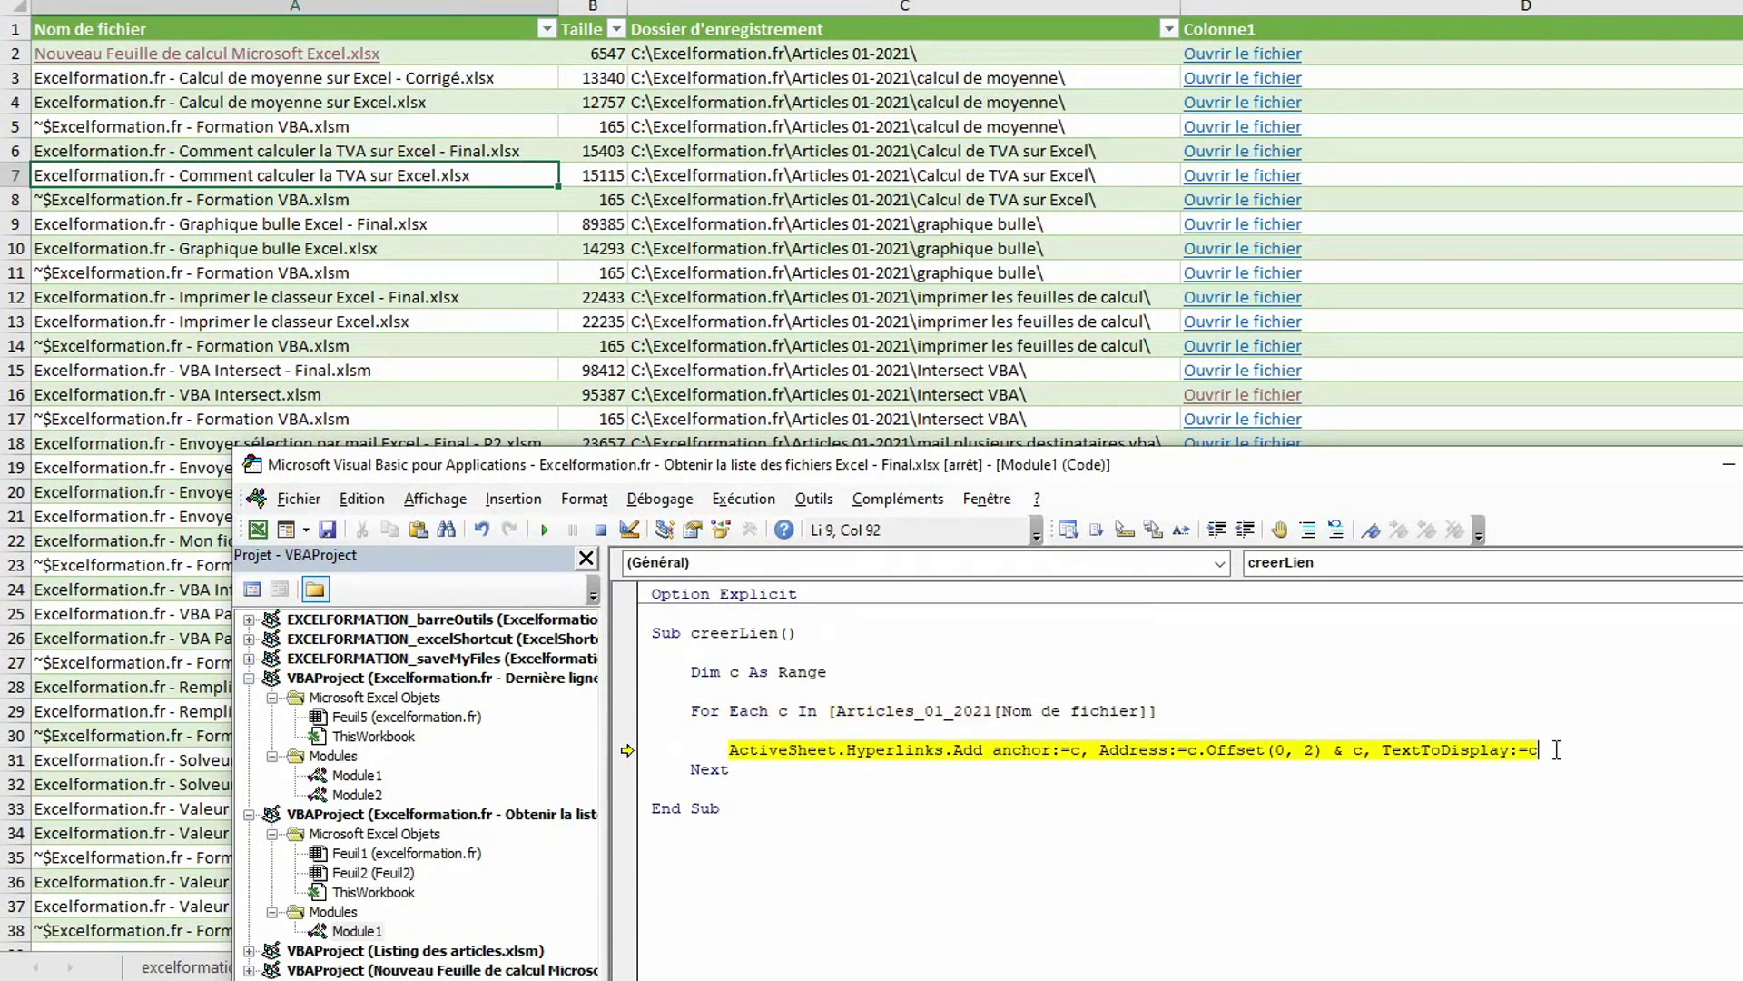
Set TextToDisplay to c.Value and continue running the macro to create the file links.
{"action": "type", "text": ".value"}
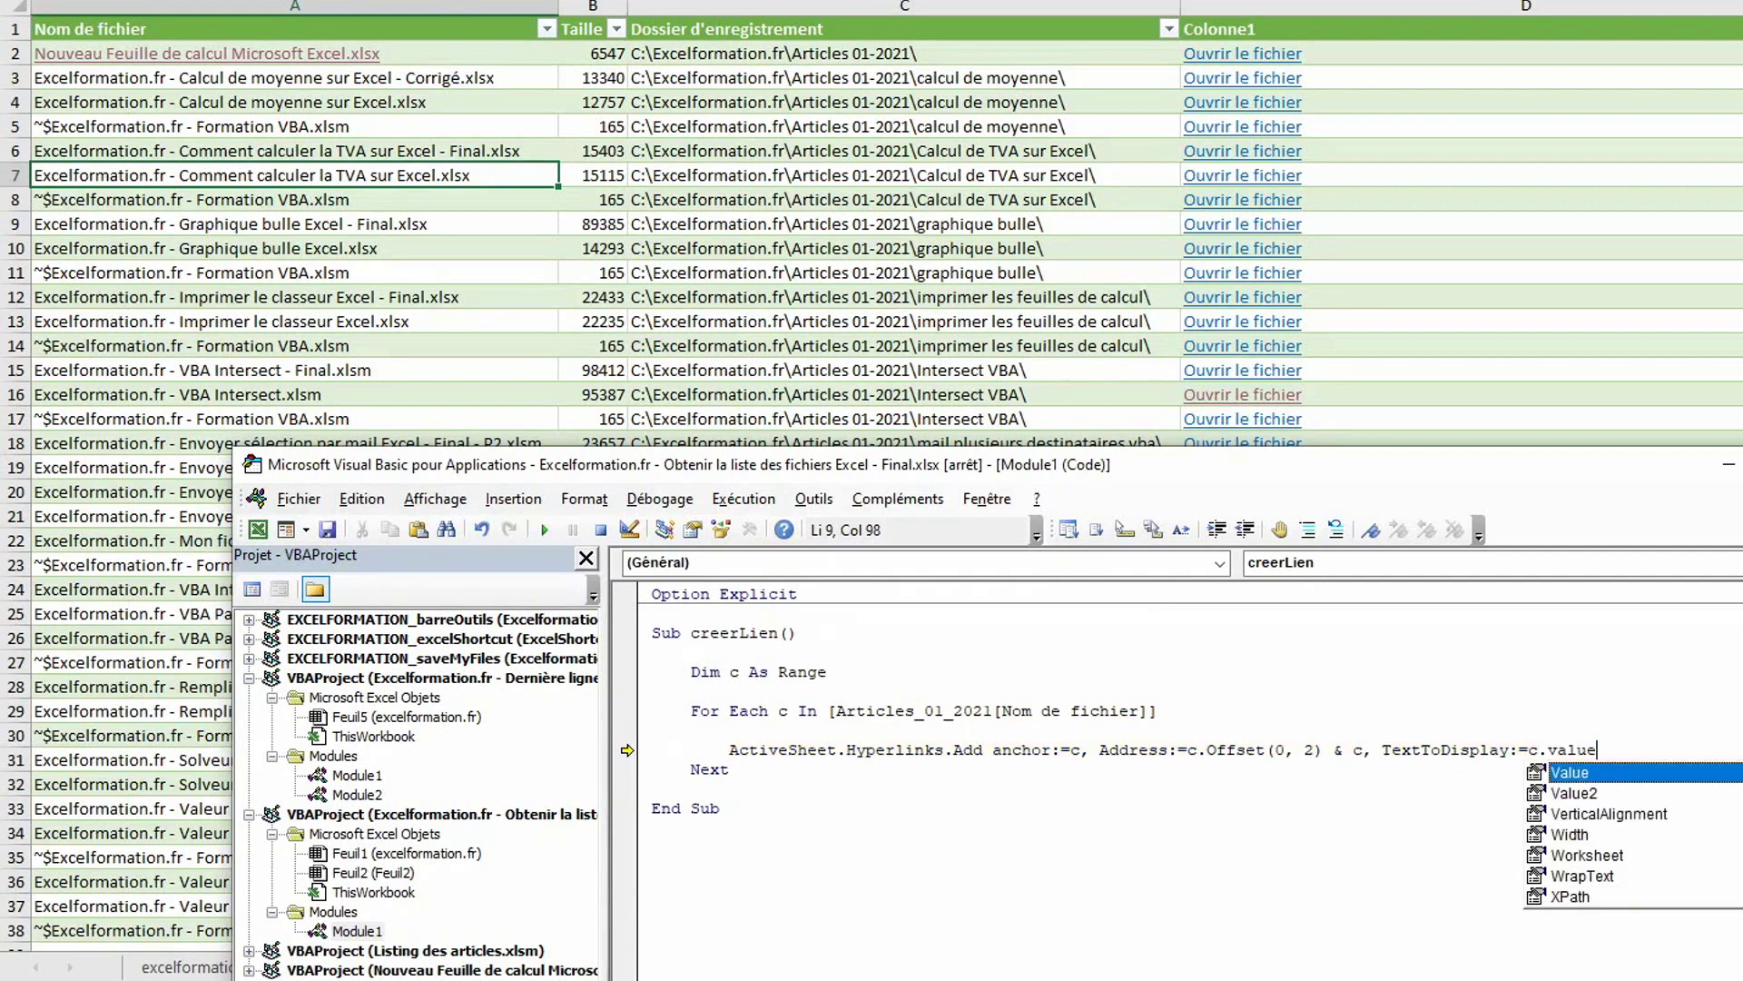
{"action": "key", "text": "Up"}
{"action": "key", "text": "Down"}
{"action": "key", "text": "Tab"}
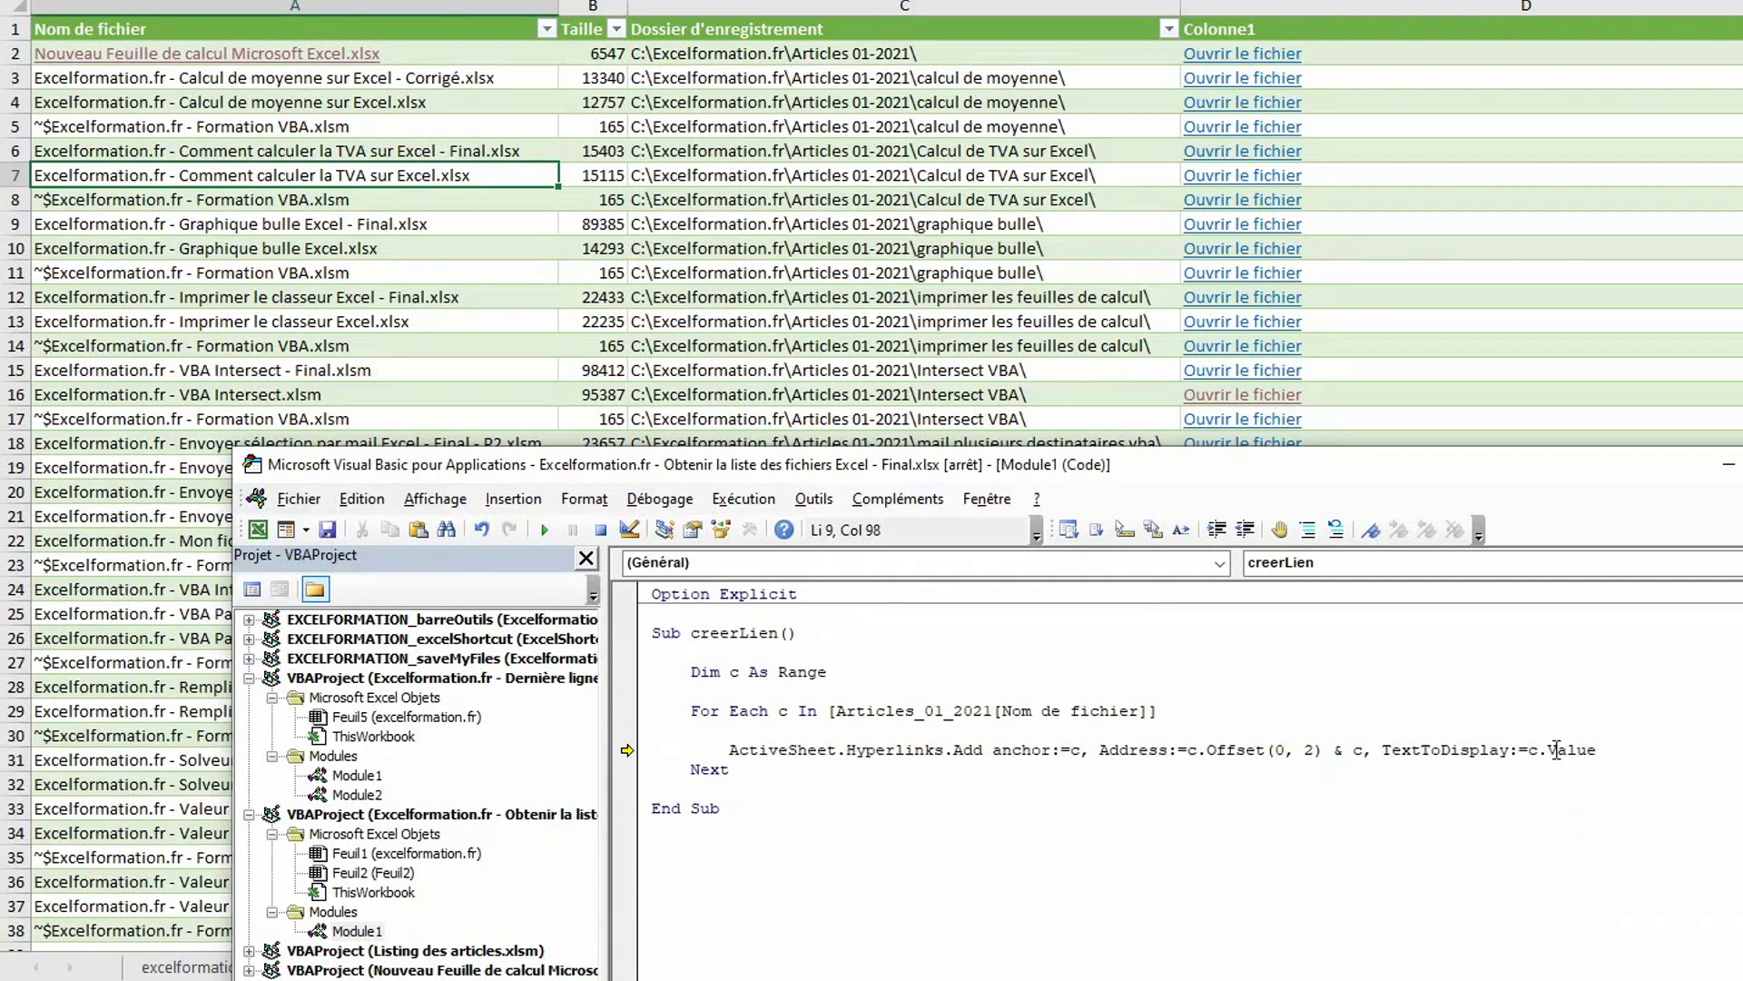
{"action": "key", "text": "F5"}
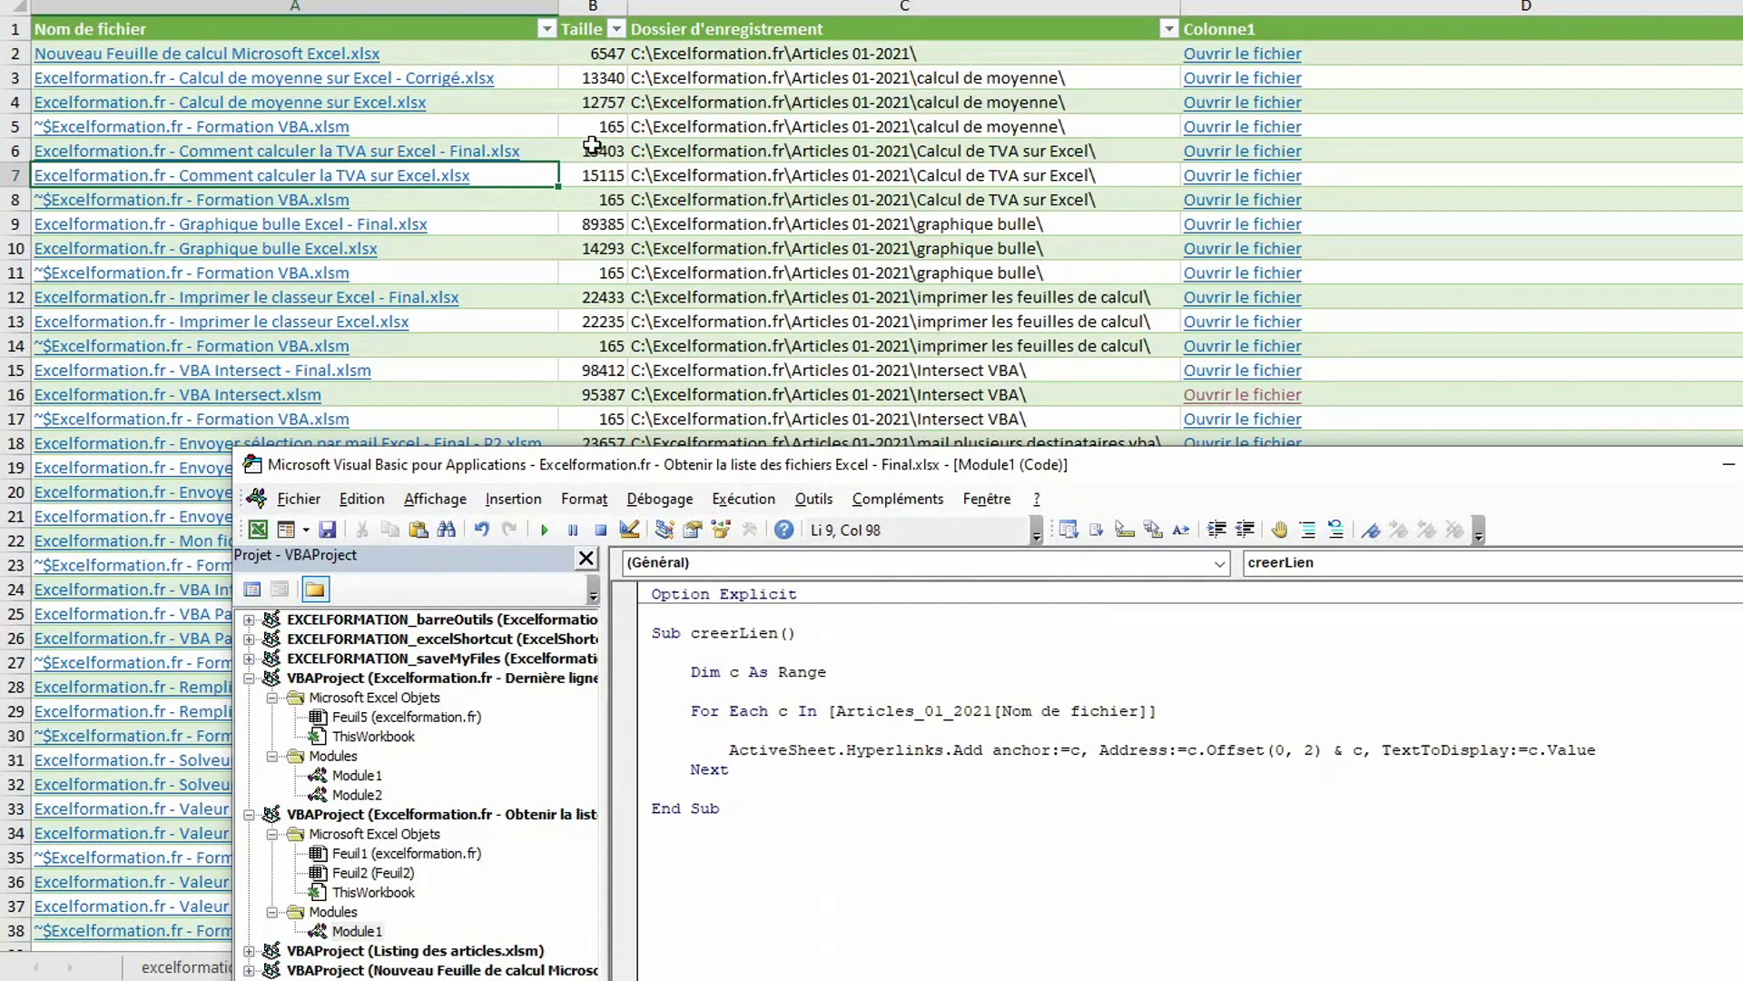
Return to the worksheet and follow the link in A22 to "Excelformation.fr - Mon fichier avec des macros.xlsm".
{"action": "left_click", "coordinate": [616, 178]}
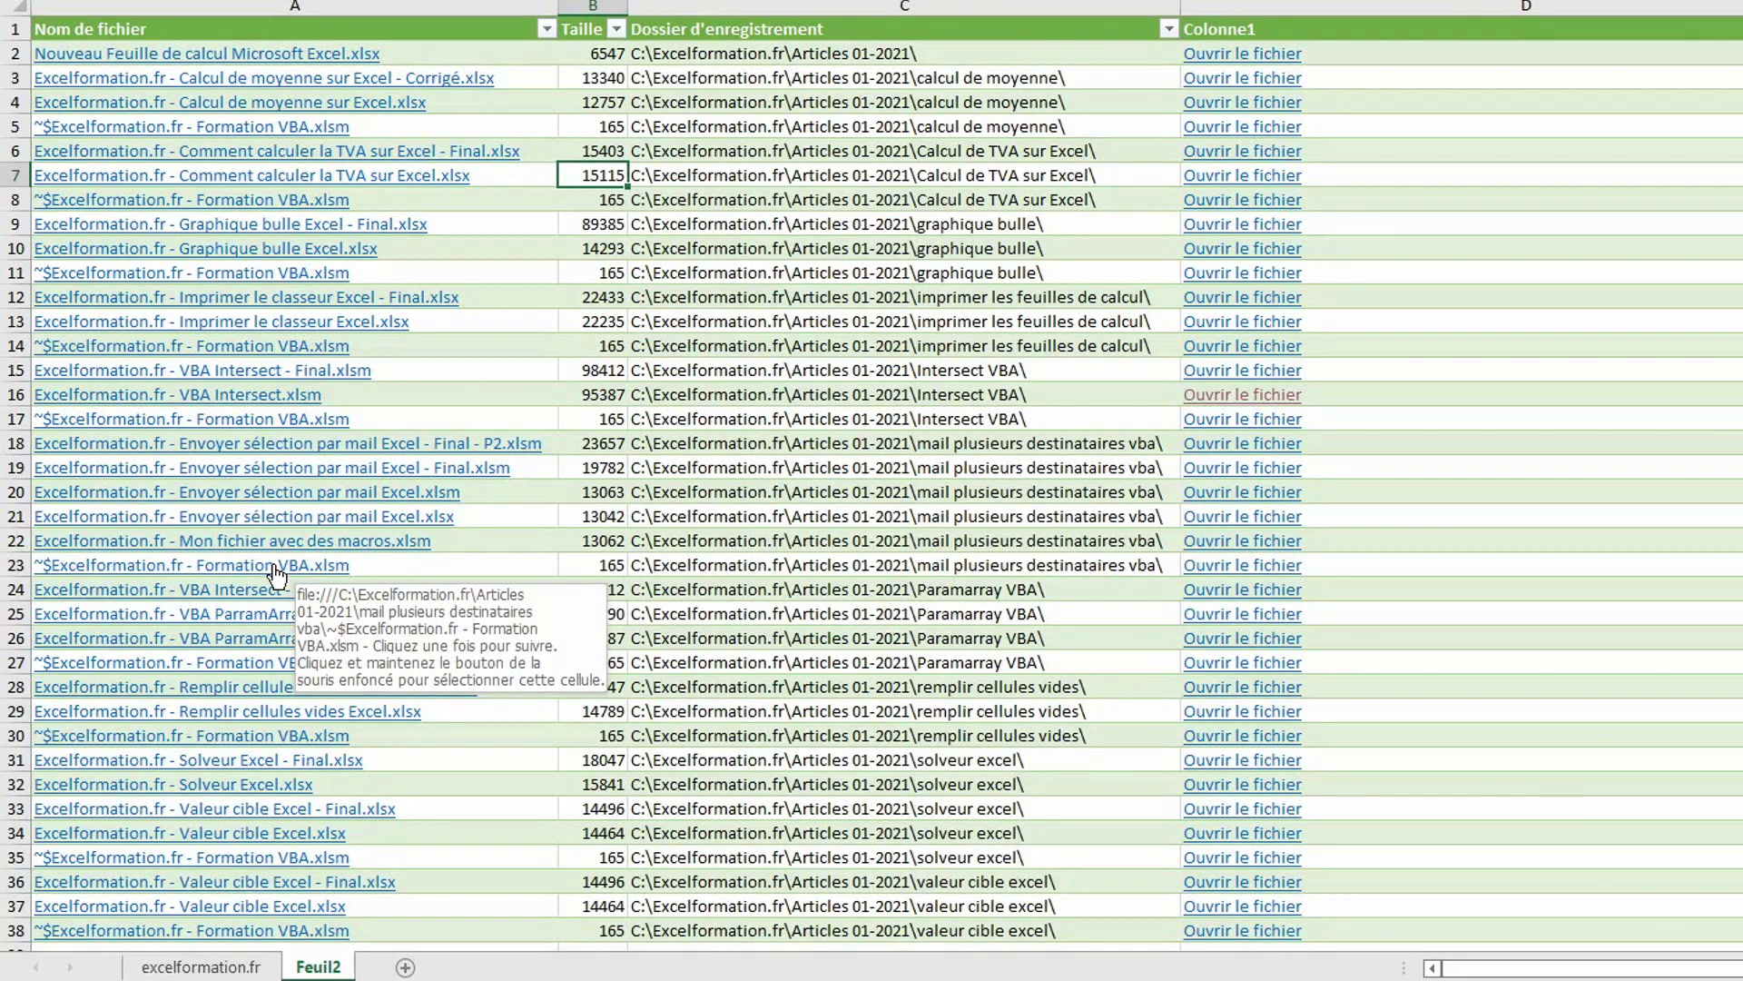
{"action": "left_click", "coordinate": [378, 539]}
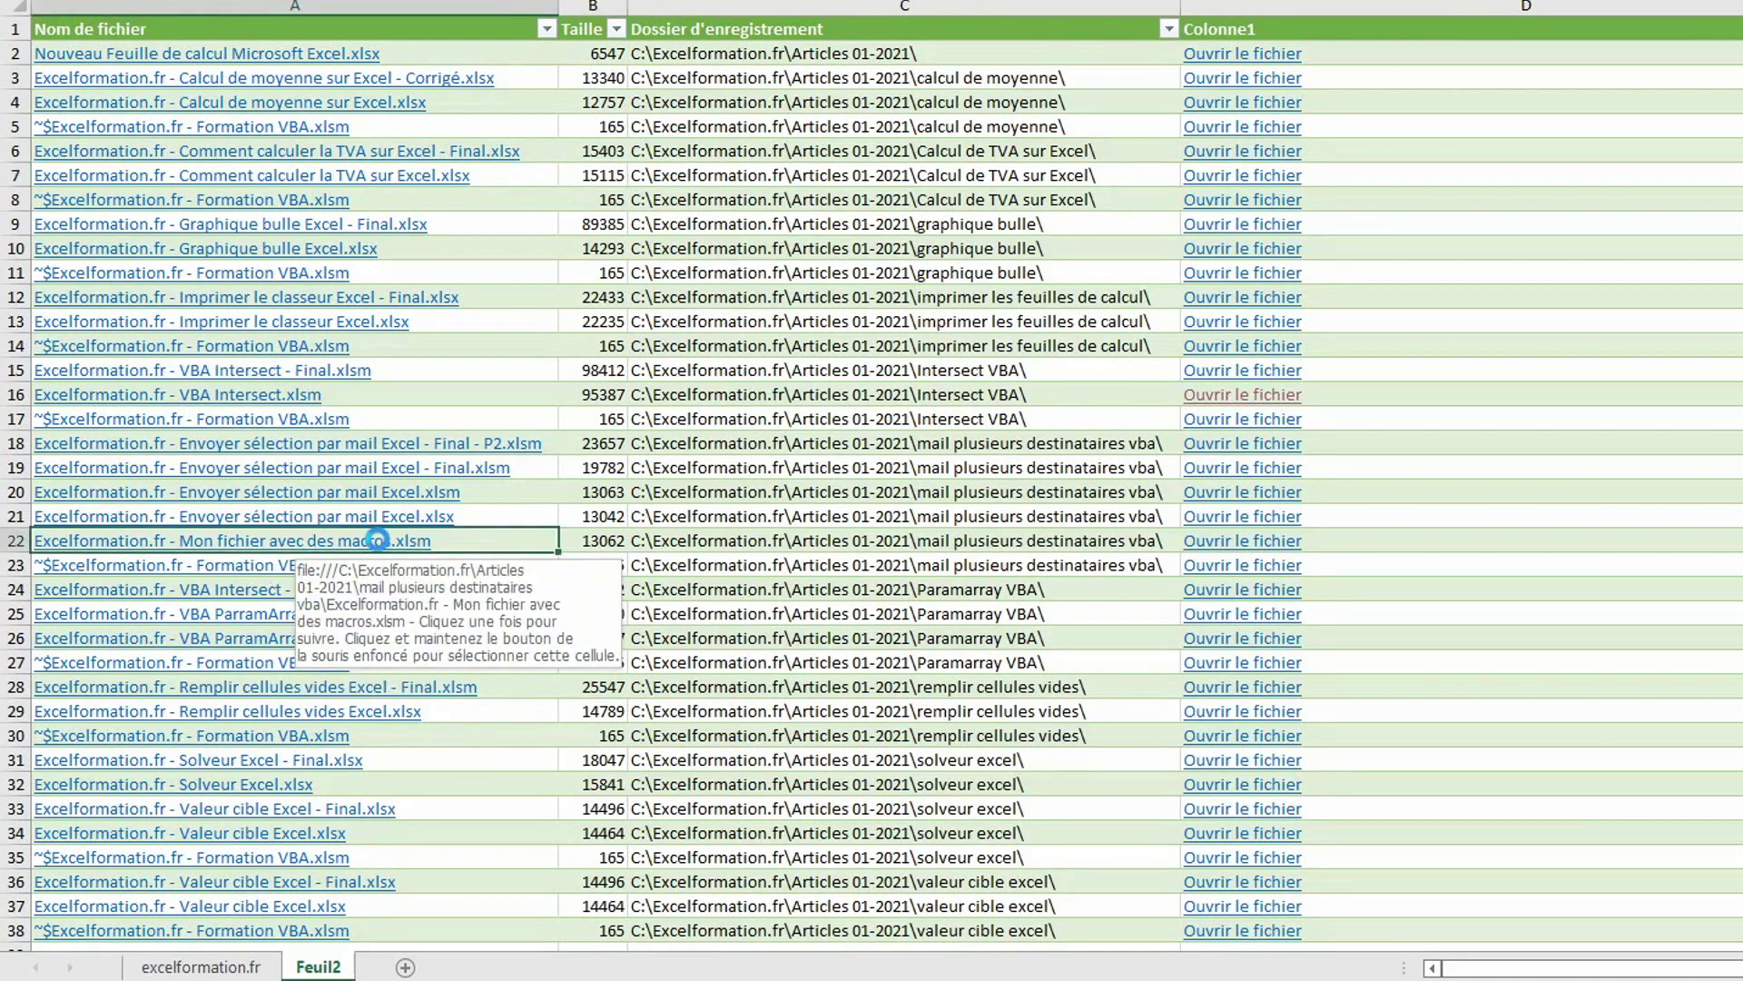